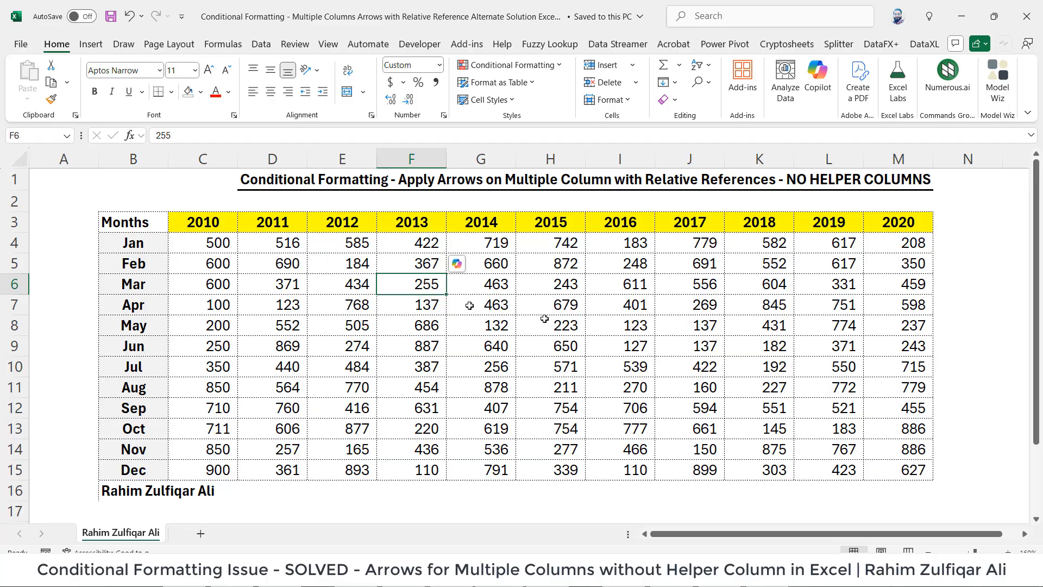
Review the table's layout: month labels from Jan to Dec in B4:B15 and year headers from 2010 to 2020 in C3:M3.
{"action": "left_click", "coordinate": [254, 278]}
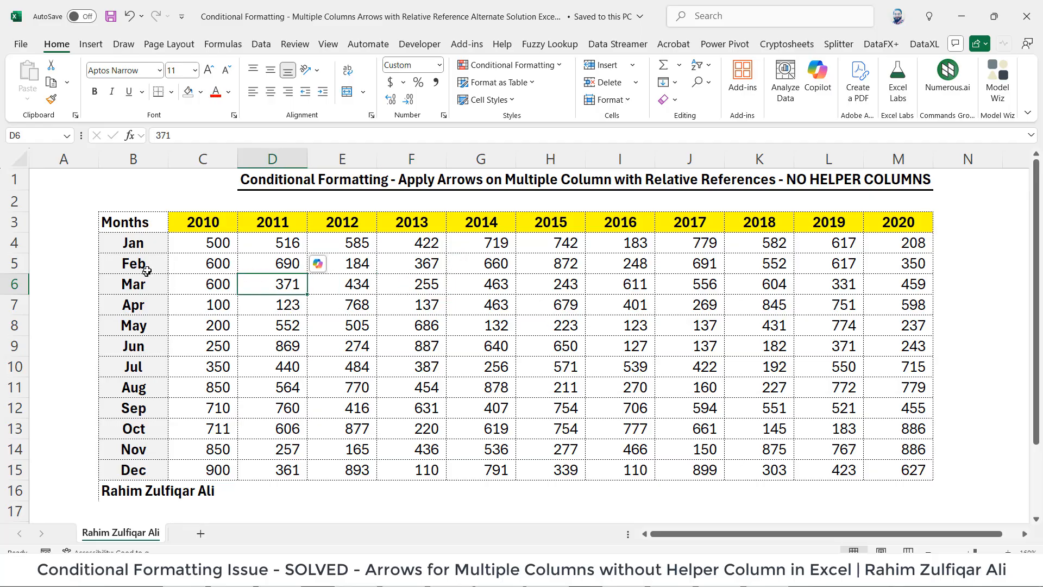
{"action": "left_click_drag", "start_coordinate": [133, 243], "coordinate": [141, 468]}
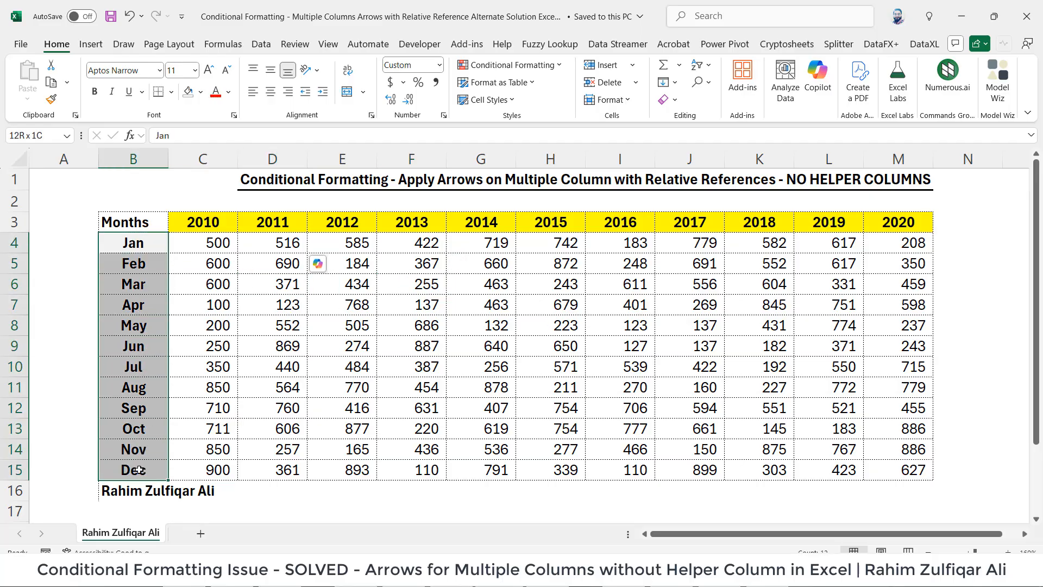
{"action": "left_click", "coordinate": [206, 221]}
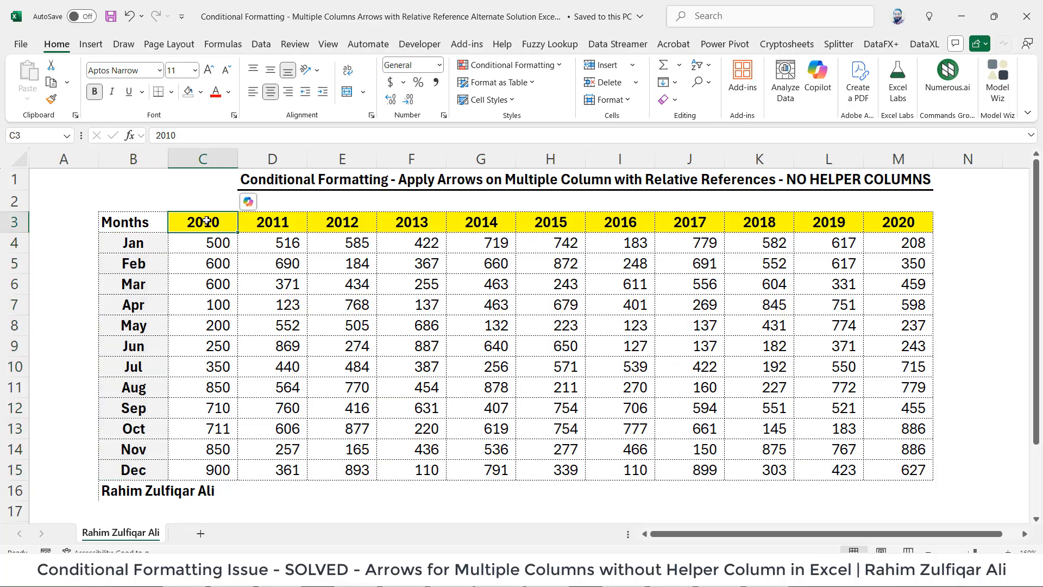
{"action": "left_click_drag", "start_coordinate": [207, 221], "coordinate": [877, 217]}
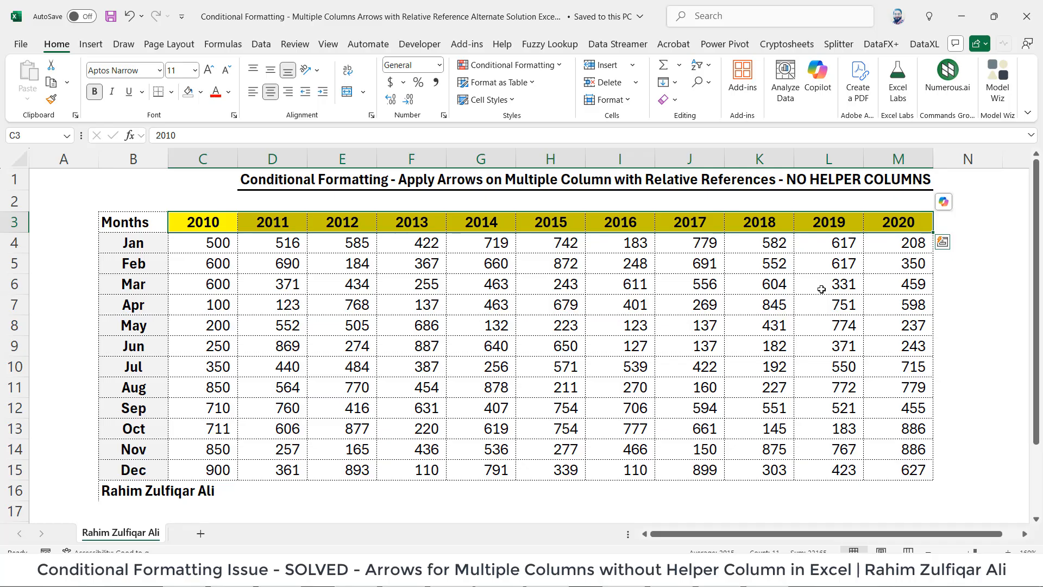
{"action": "left_click", "coordinate": [421, 304]}
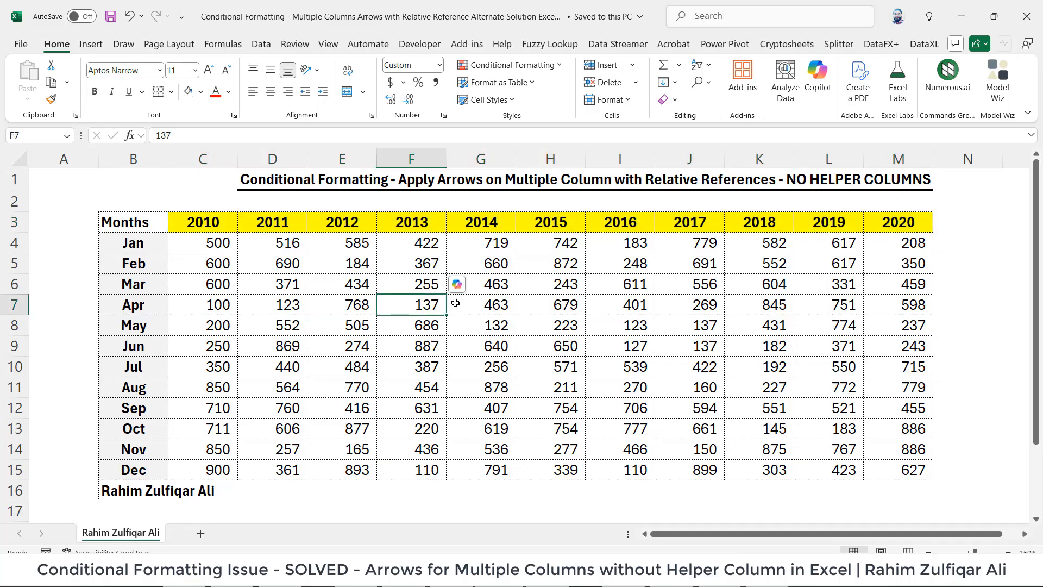
{"action": "left_click", "coordinate": [281, 302]}
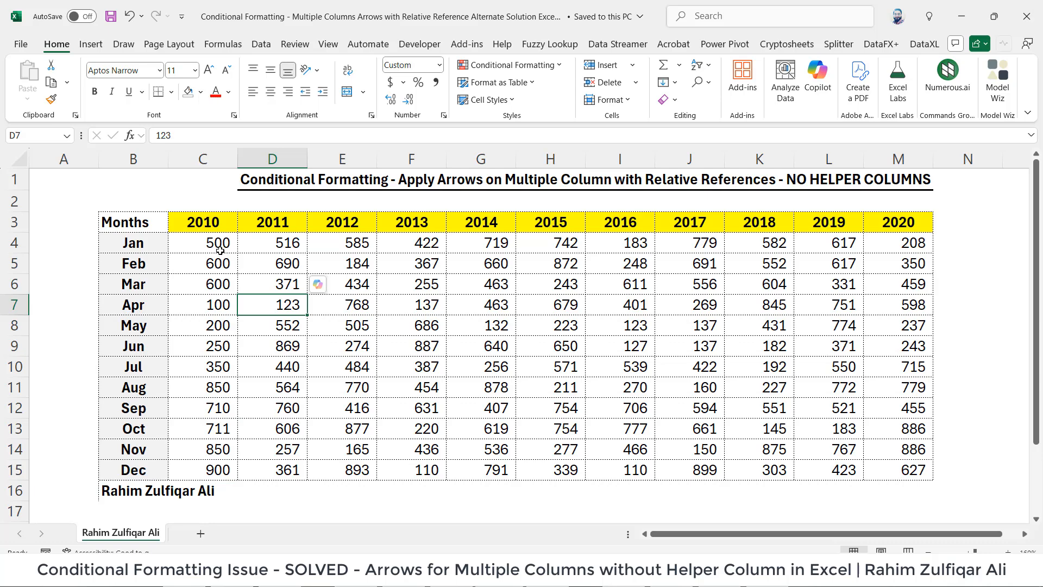
Preview the 3 Arrows (Colored) icon set on the April 2011 cell and look over the Conditional Formatting options.
{"action": "left_click", "coordinate": [511, 65]}
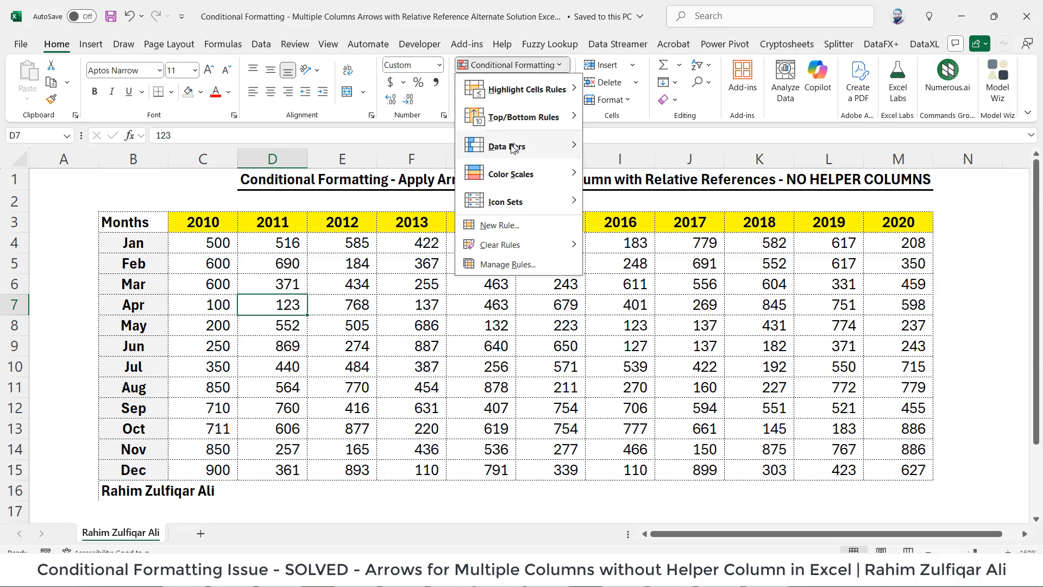
{"action": "mouse_move", "coordinate": [537, 204]}
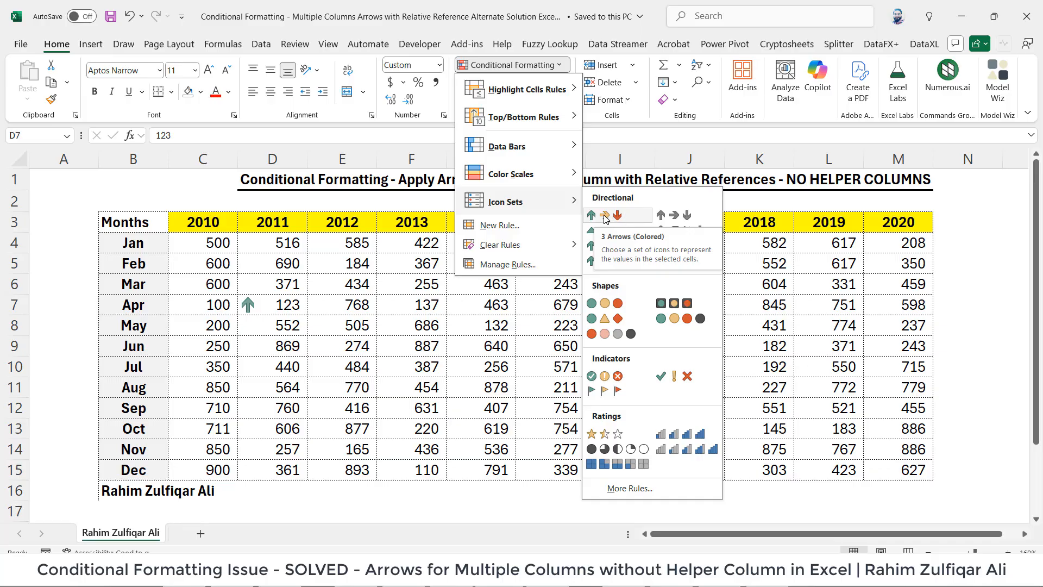
{"action": "left_click", "coordinate": [218, 255]}
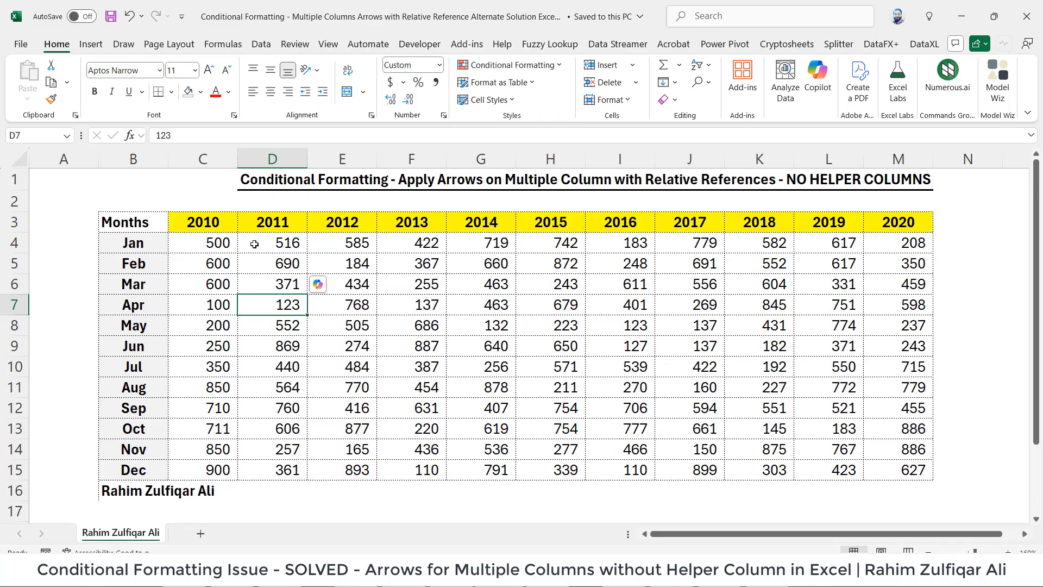
{"action": "left_click", "coordinate": [255, 244]}
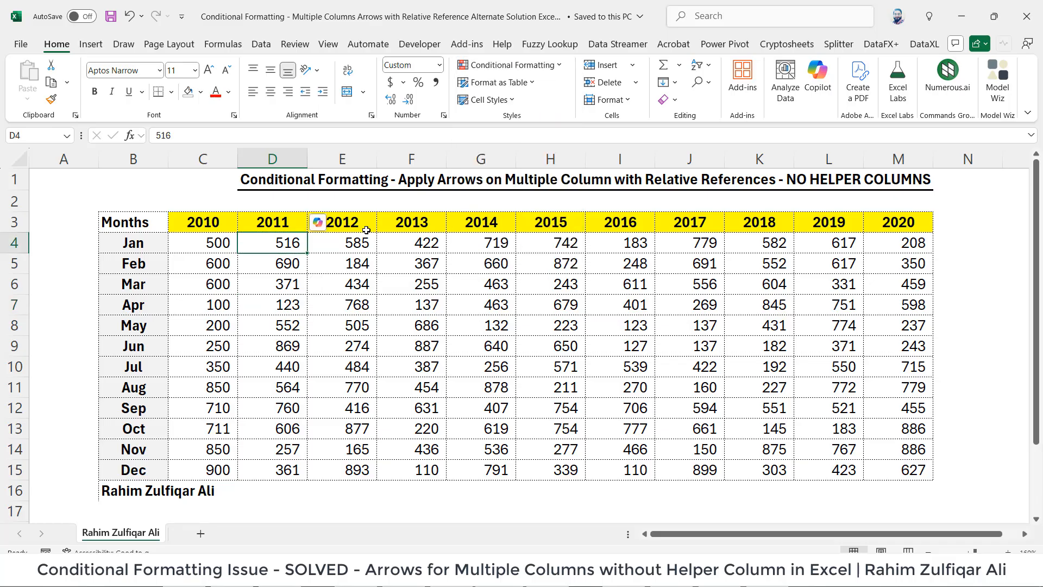
{"action": "left_click", "coordinate": [207, 246]}
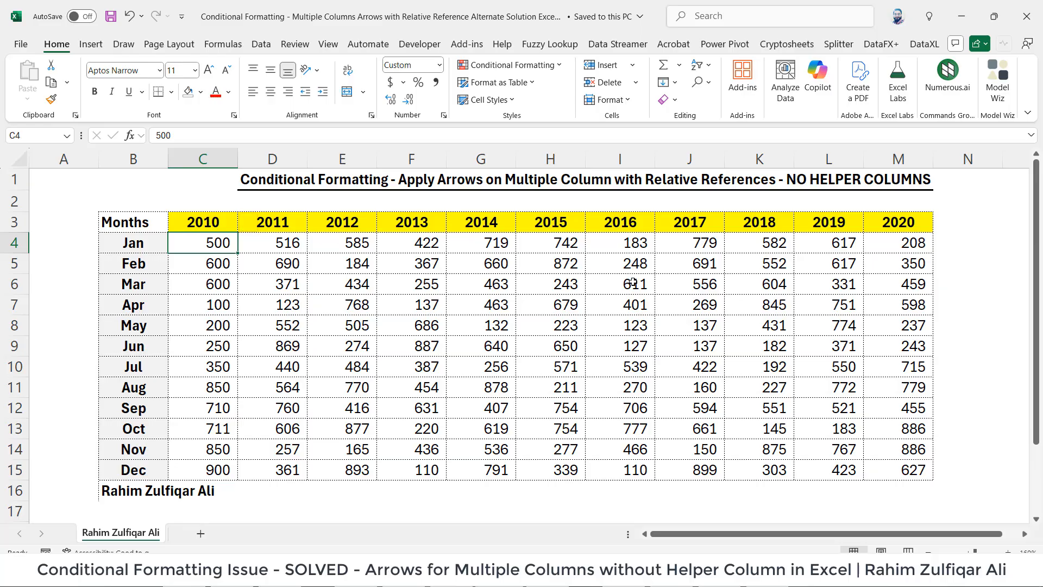
{"action": "left_click", "coordinate": [509, 65]}
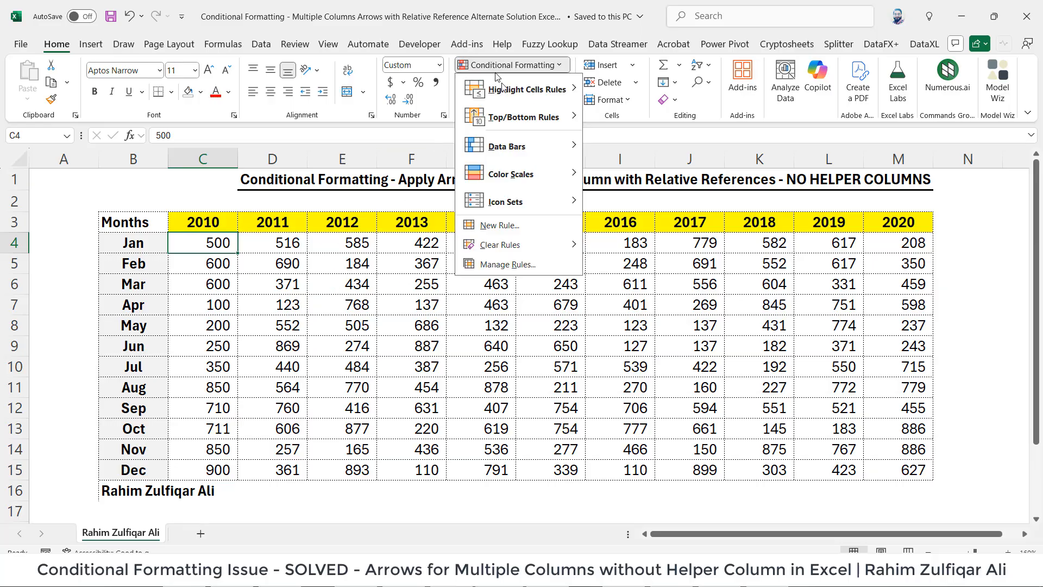
{"action": "left_click", "coordinate": [314, 284]}
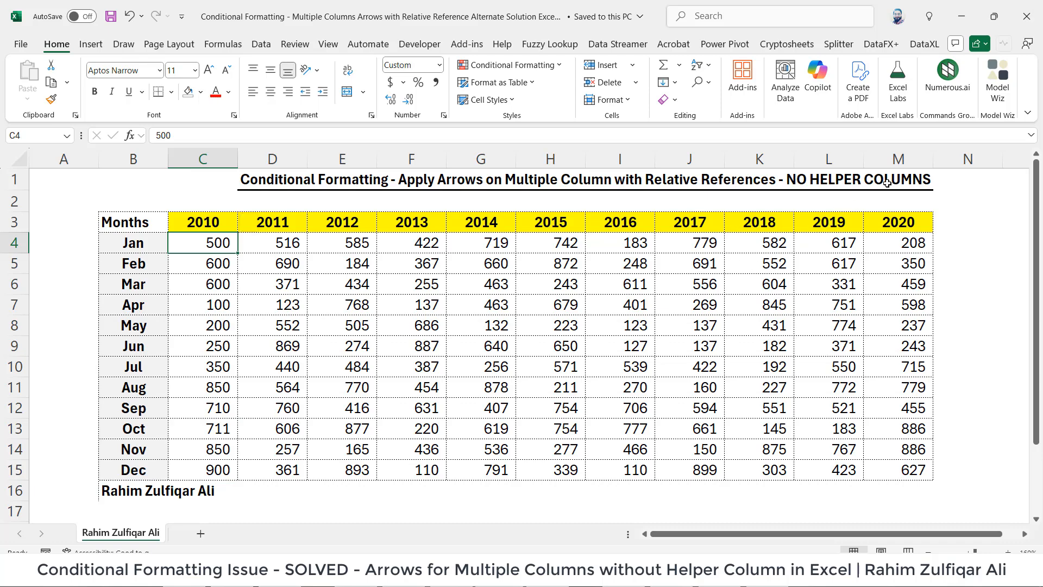
Review the extent of the year headers in C3:M3 and of the monthly figures in C4:M15.
{"action": "left_click_drag", "start_coordinate": [204, 221], "coordinate": [923, 212]}
{"action": "left_click", "coordinate": [865, 246]}
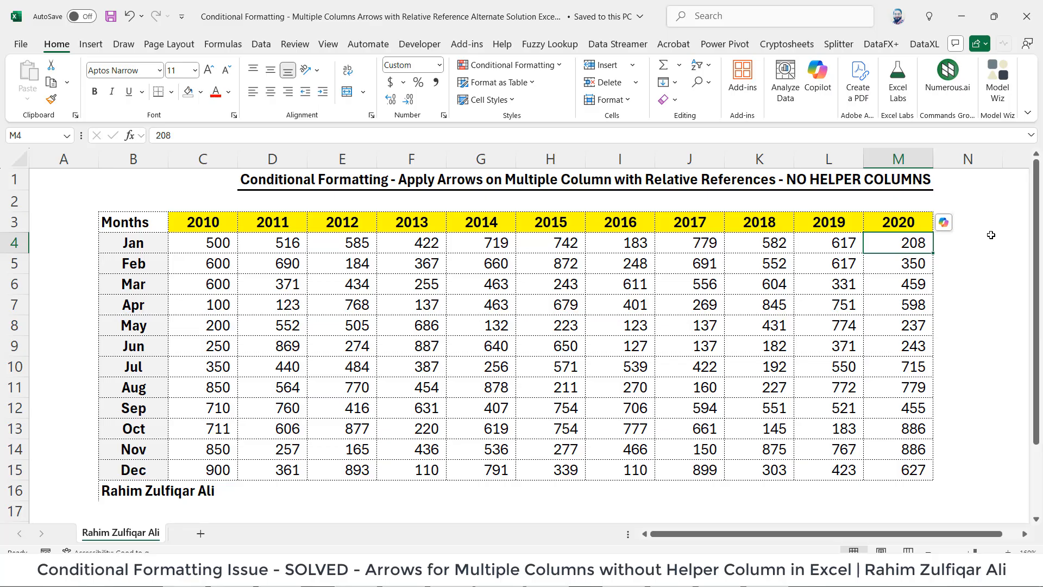
{"action": "left_click", "coordinate": [220, 242]}
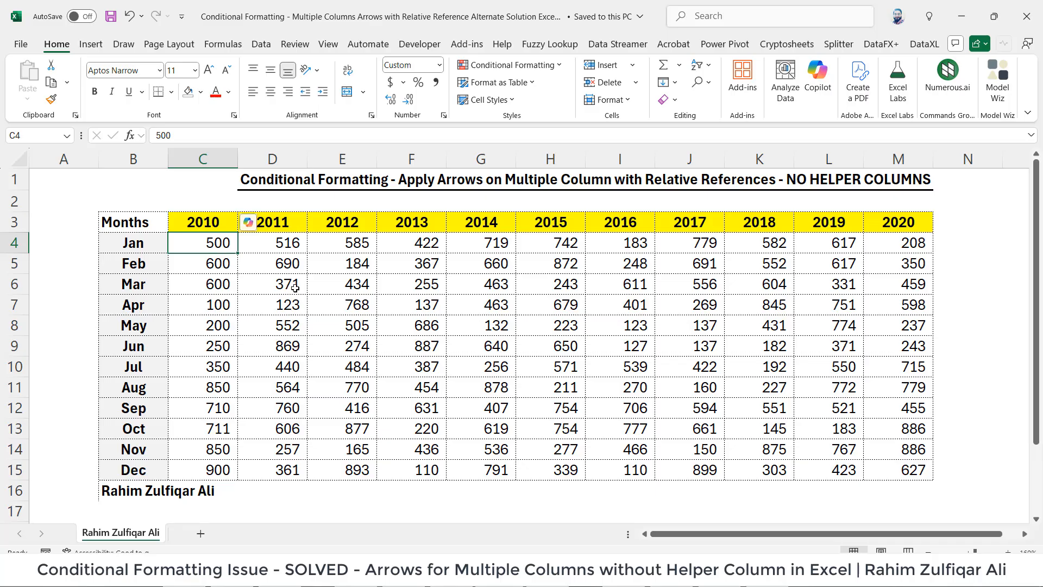
{"action": "left_click_drag", "start_coordinate": [220, 243], "coordinate": [906, 470]}
{"action": "left_click", "coordinate": [435, 316]}
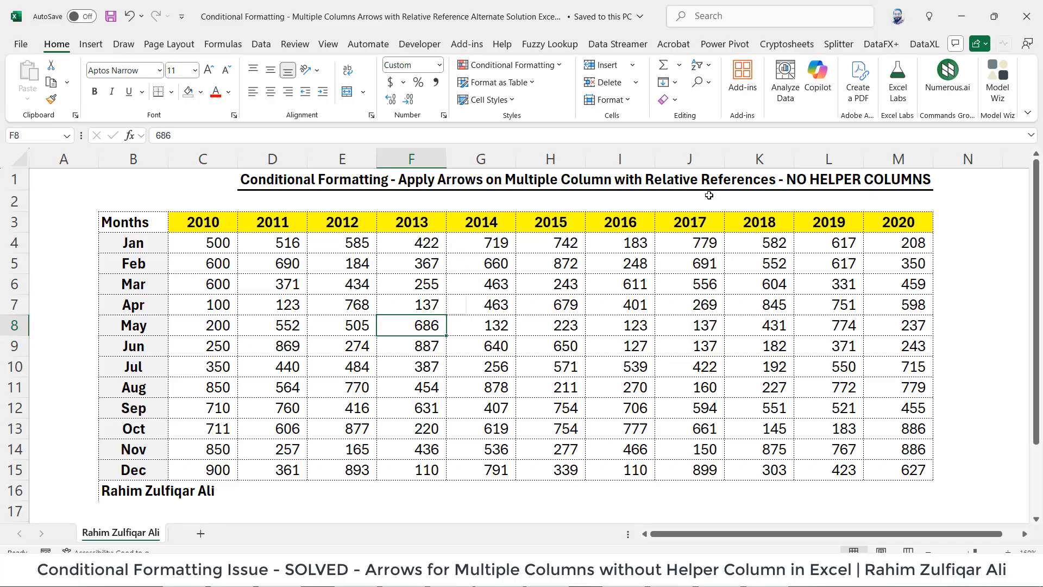
{"action": "left_click", "coordinate": [425, 285]}
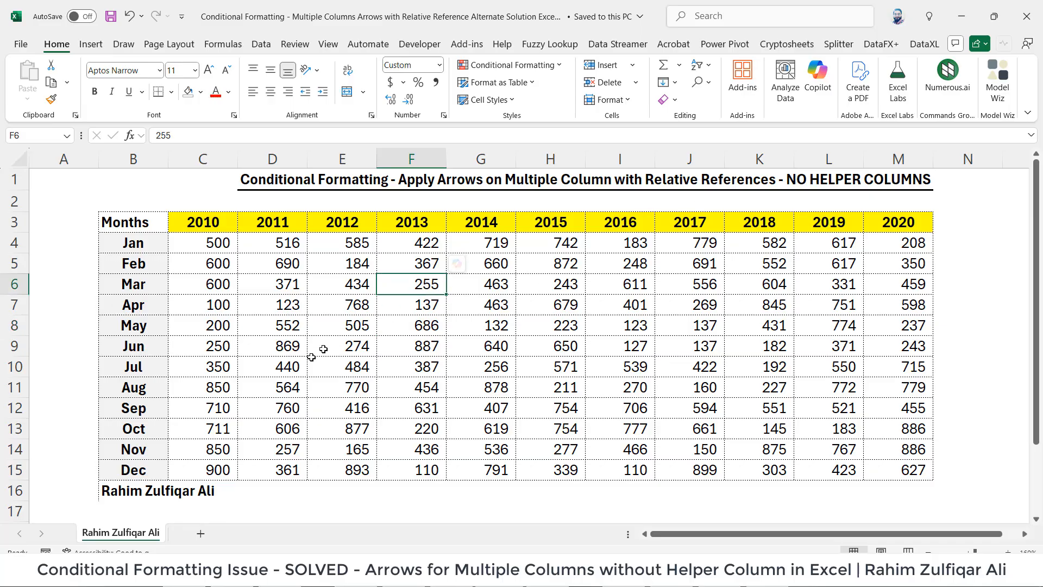
Examine the 2010 column's values cell by cell from January to April.
{"action": "left_click", "coordinate": [201, 264]}
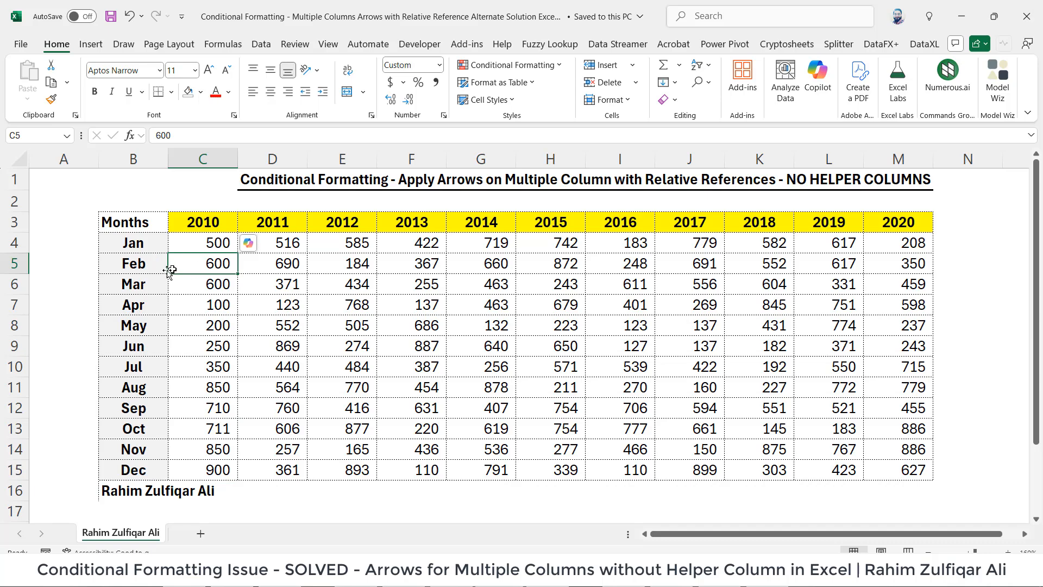
{"action": "left_click", "coordinate": [188, 248]}
{"action": "left_click", "coordinate": [191, 261]}
{"action": "left_click", "coordinate": [210, 304]}
{"action": "left_click", "coordinate": [205, 285]}
{"action": "left_click", "coordinate": [198, 263]}
{"action": "left_click", "coordinate": [197, 250]}
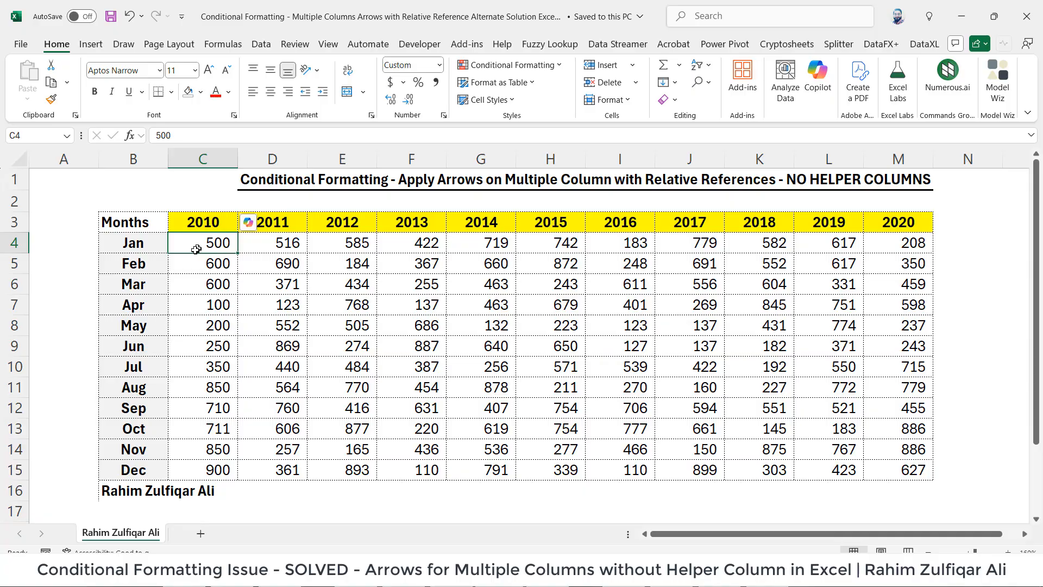
Compare the February 2010 value in C5 with the January value in C4.
{"action": "left_click", "coordinate": [159, 259]}
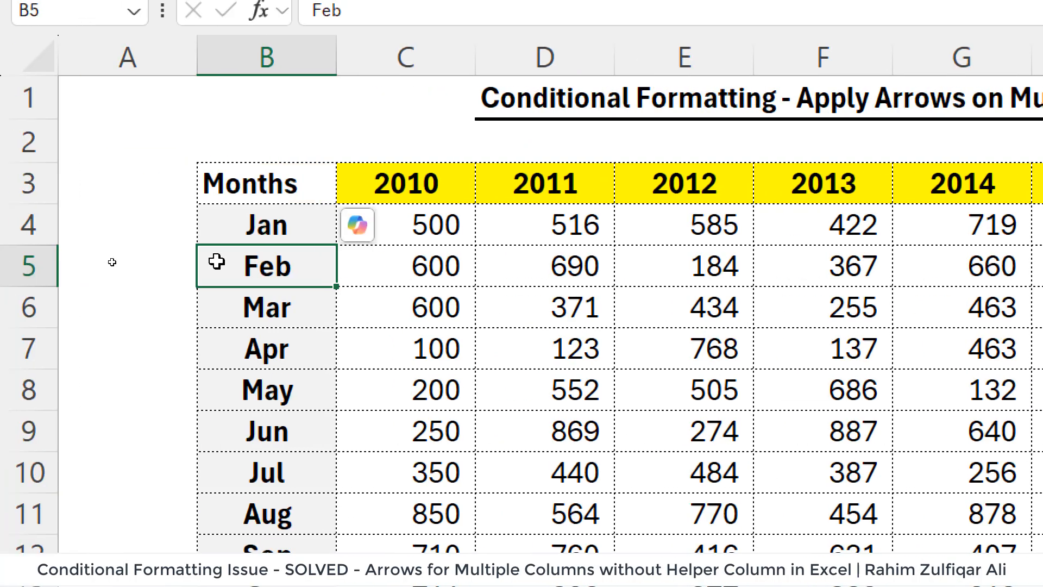
{"action": "left_click", "coordinate": [435, 269]}
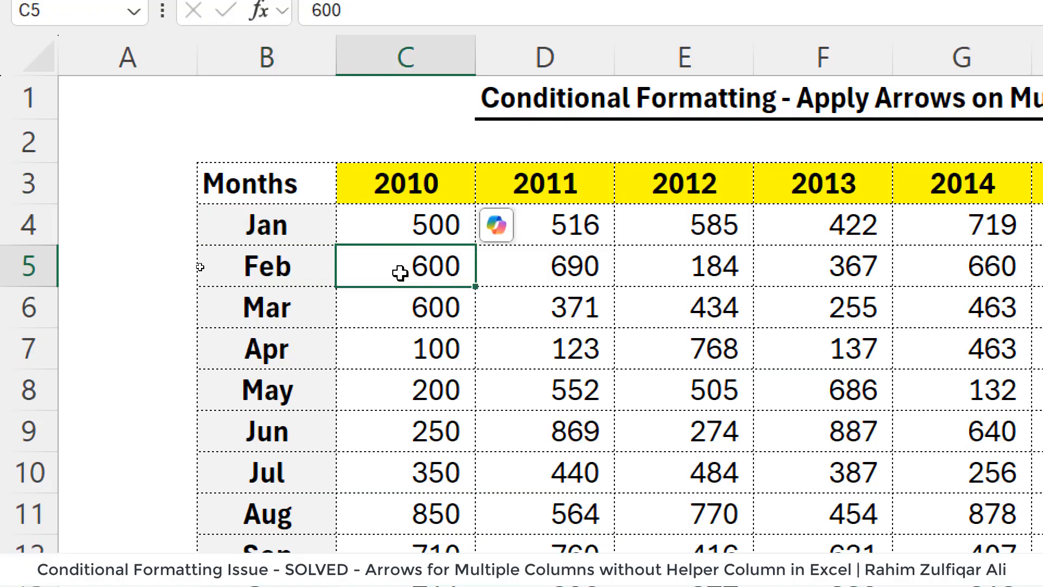
{"action": "left_click", "coordinate": [443, 232]}
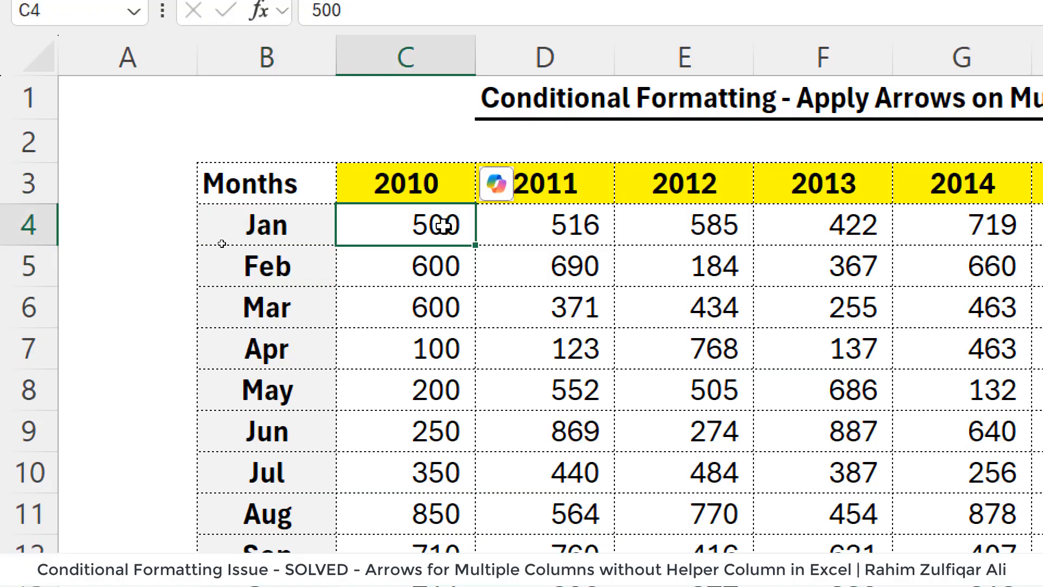
{"action": "left_click", "coordinate": [415, 264]}
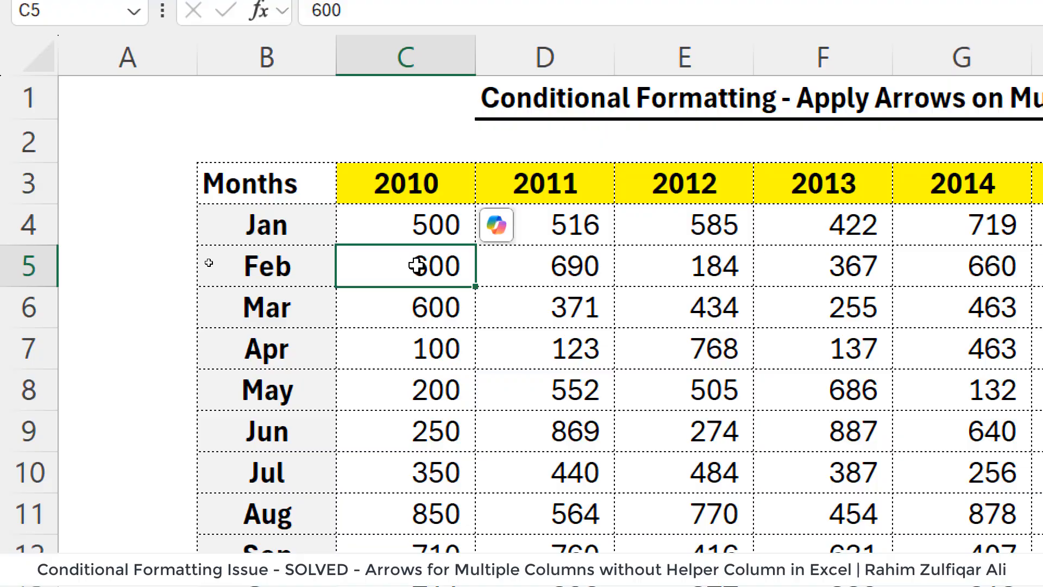
{"action": "left_click", "coordinate": [421, 226]}
{"action": "left_click", "coordinate": [421, 268]}
Compare the March 2010 value with February's, and the April 2010 value with March's.
{"action": "left_click", "coordinate": [405, 304]}
{"action": "left_click", "coordinate": [305, 305]}
{"action": "left_click", "coordinate": [429, 305]}
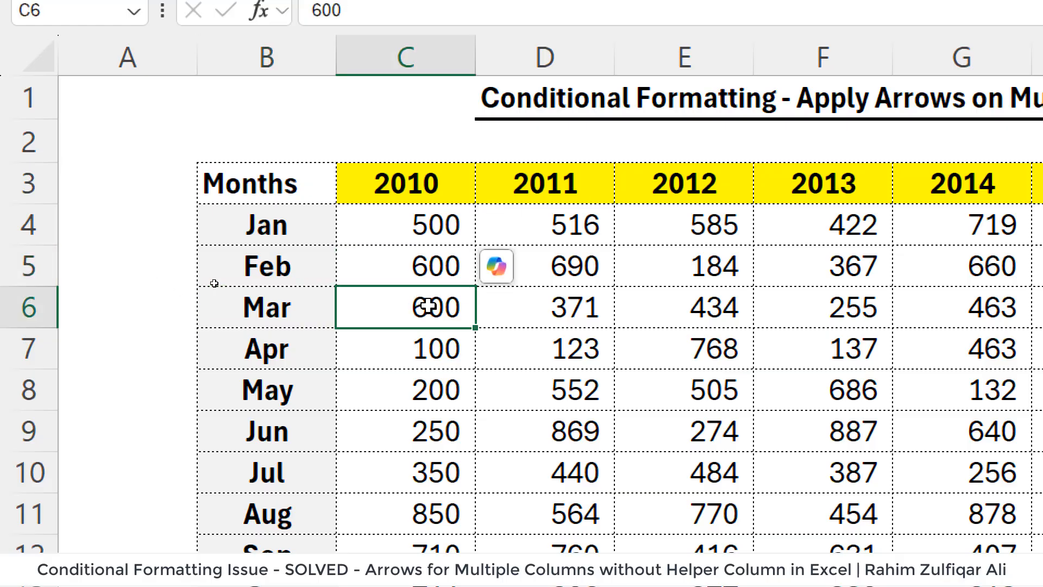
{"action": "left_click", "coordinate": [423, 266]}
{"action": "left_click", "coordinate": [332, 345]}
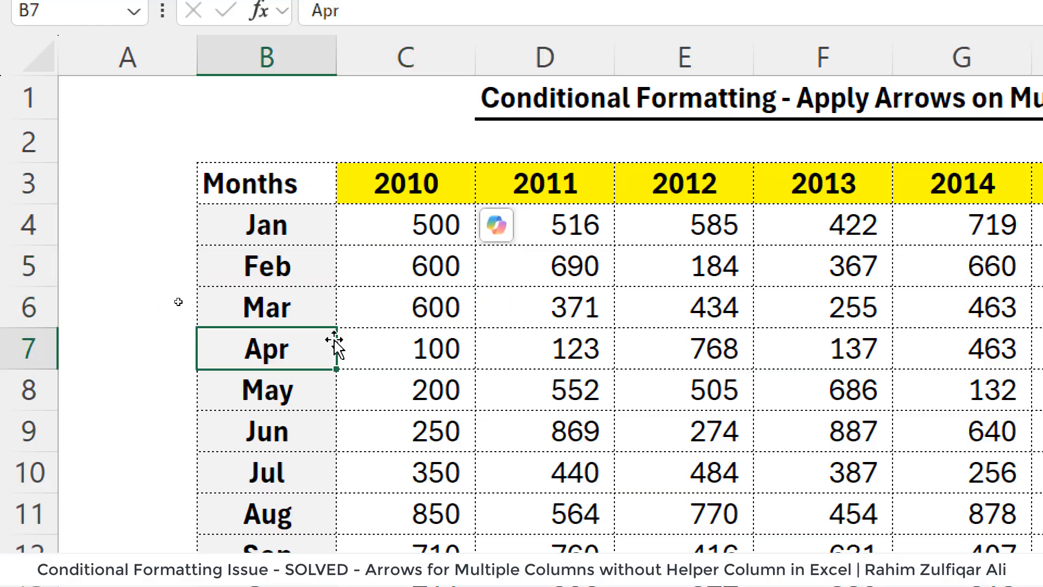
{"action": "left_click", "coordinate": [387, 344]}
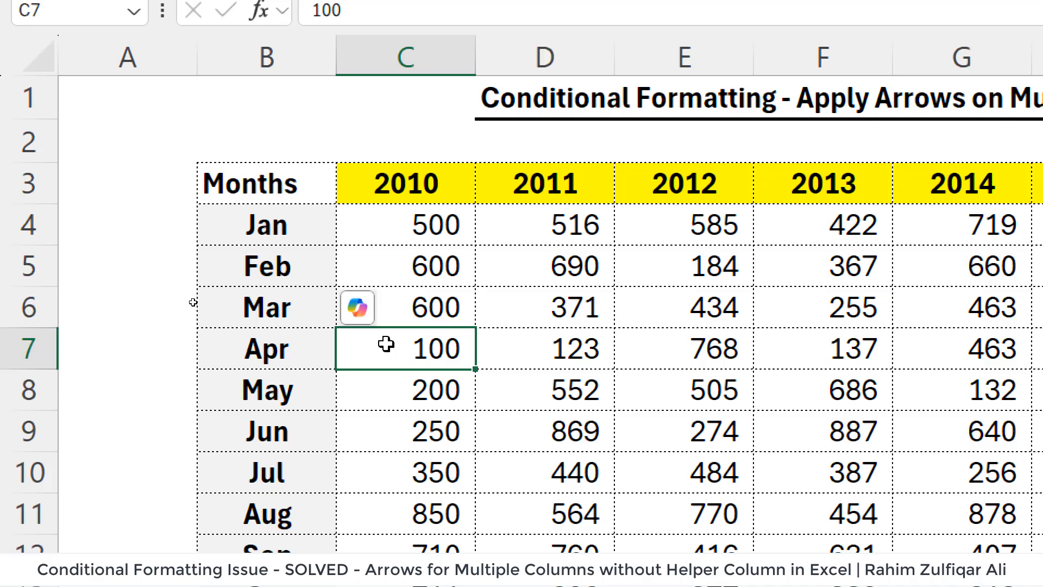
{"action": "left_click", "coordinate": [427, 300]}
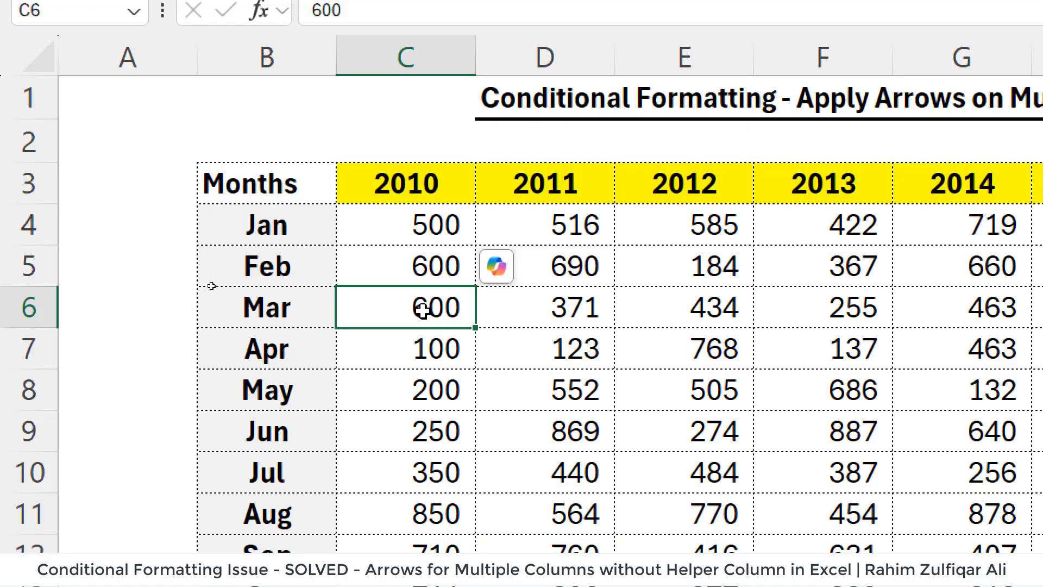
{"action": "left_click", "coordinate": [416, 340]}
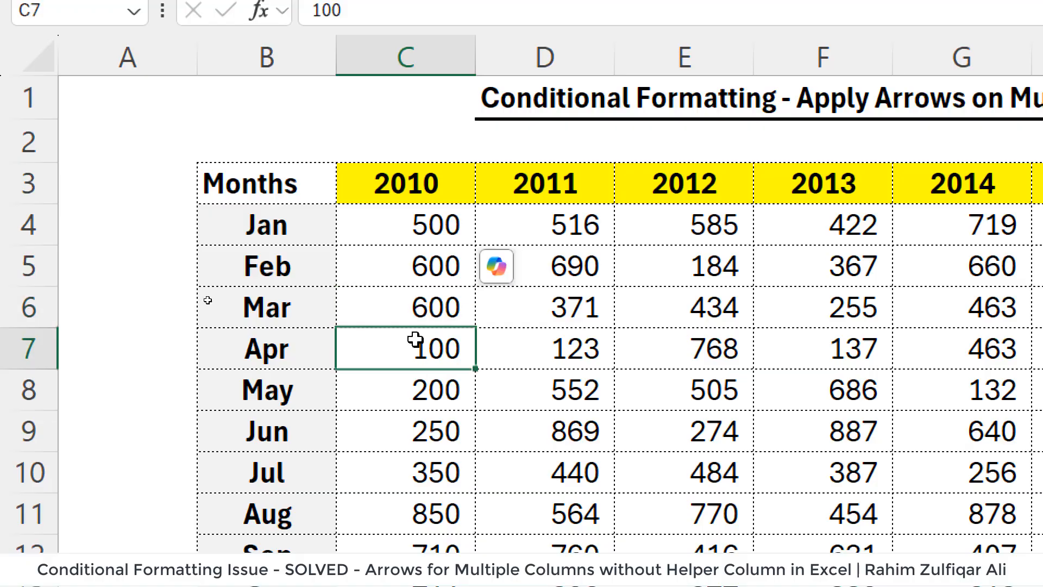
{"action": "left_click", "coordinate": [417, 307]}
{"action": "left_click", "coordinate": [403, 342]}
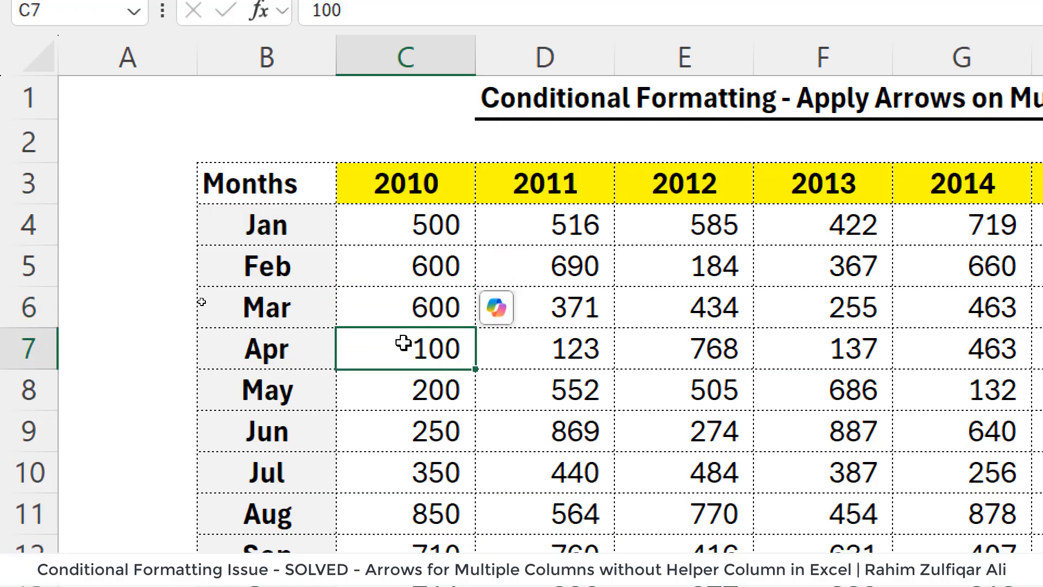
Compare the May and June 2010 values in C8 and C9 with those of their preceding months.
{"action": "left_click", "coordinate": [377, 396]}
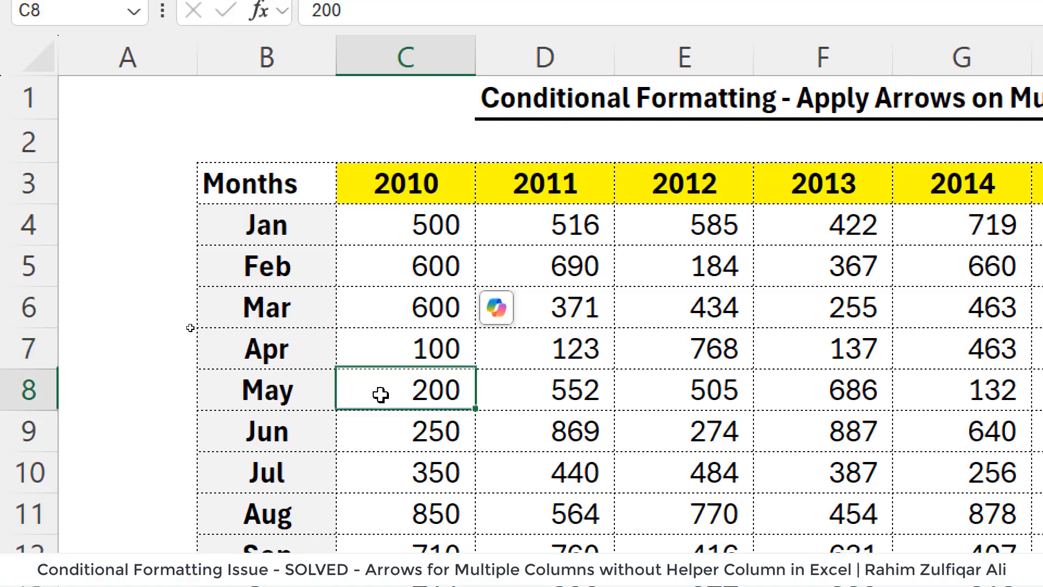
{"action": "left_click", "coordinate": [448, 342]}
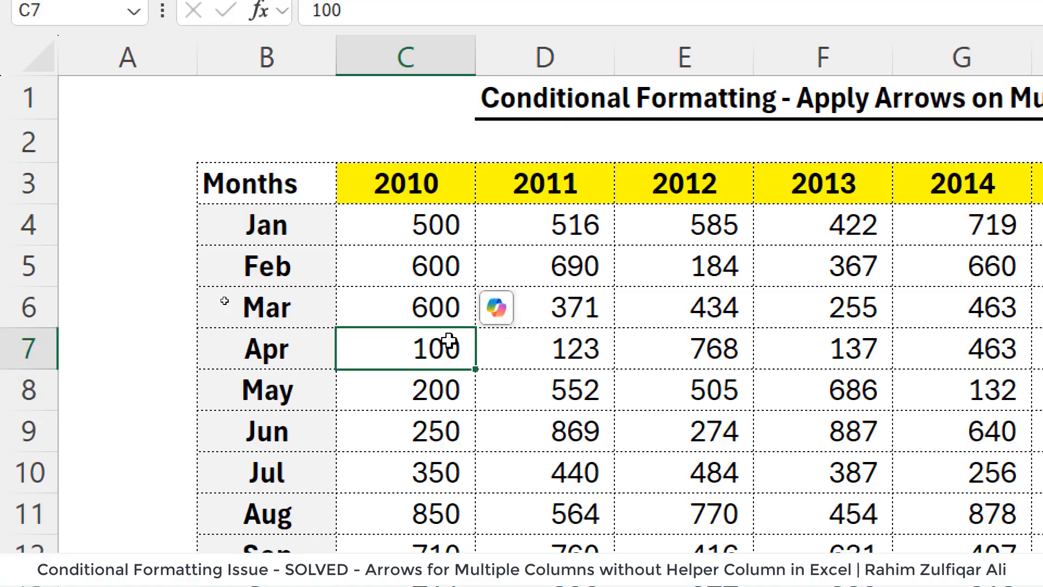
{"action": "left_click", "coordinate": [429, 435]}
{"action": "left_click", "coordinate": [453, 390]}
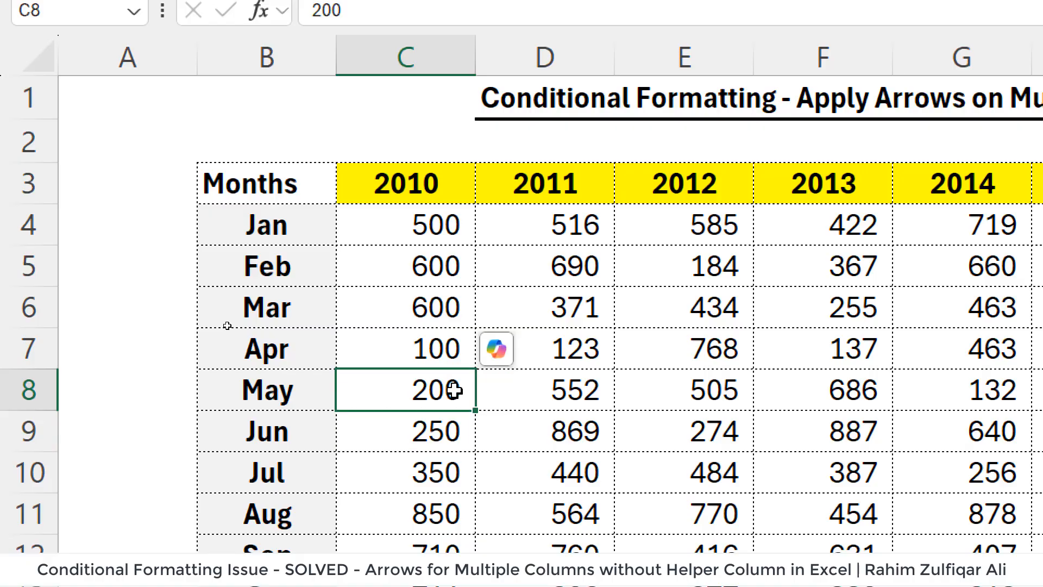
{"action": "scroll", "coordinate": [453, 390], "scroll_direction": "down", "scroll_amount": 2}
{"action": "scroll", "coordinate": [455, 391], "scroll_direction": "up", "scroll_amount": 2}
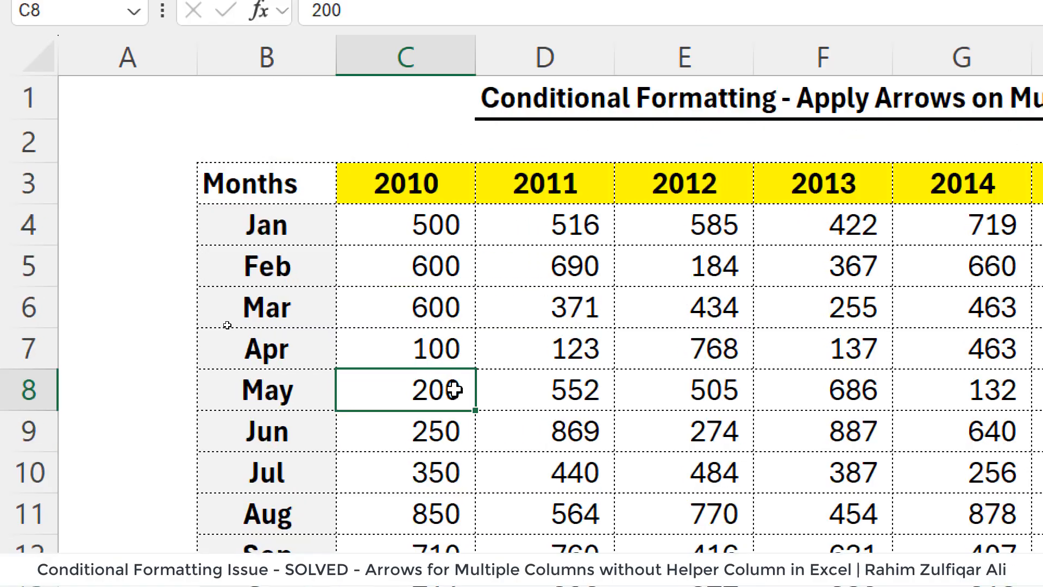
{"action": "left_click", "coordinate": [426, 294]}
{"action": "left_click", "coordinate": [427, 432]}
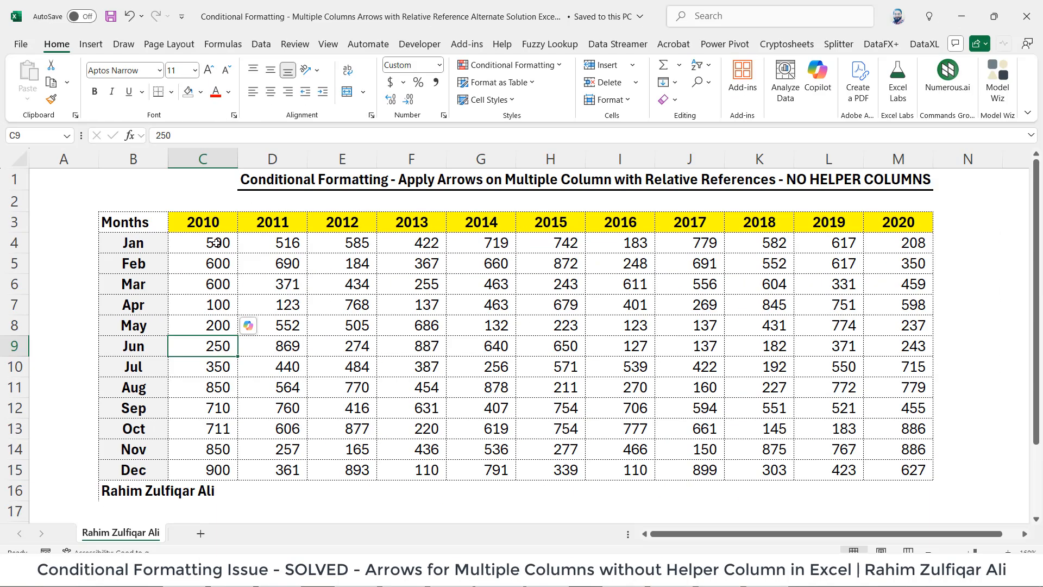
Apply the coloured three-arrow icon set to the 2010 values in C4:C15.
{"action": "left_click_drag", "start_coordinate": [215, 247], "coordinate": [217, 470]}
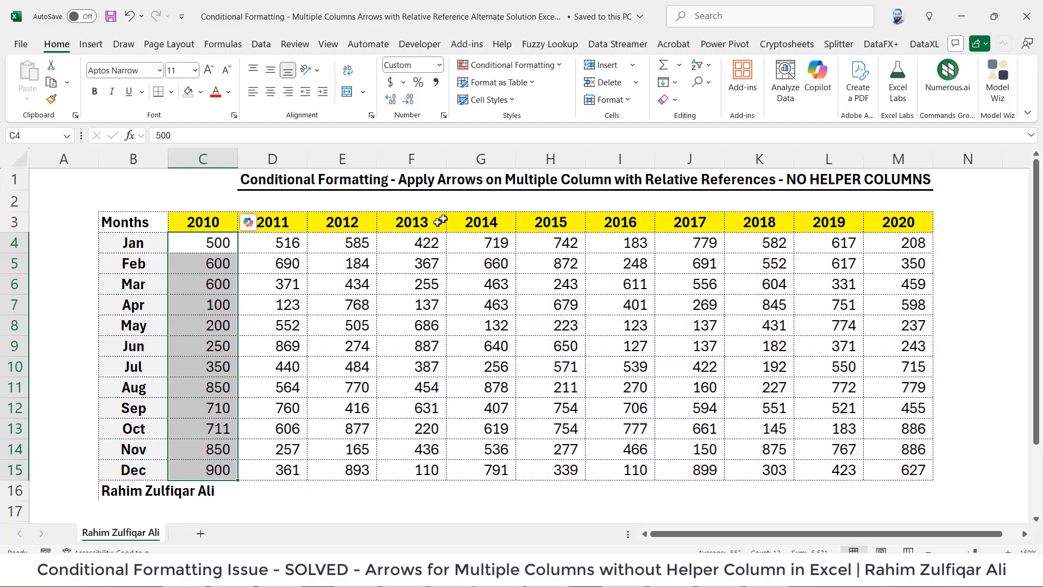
{"action": "left_click", "coordinate": [509, 65]}
{"action": "mouse_move", "coordinate": [552, 199]}
{"action": "left_click", "coordinate": [600, 215]}
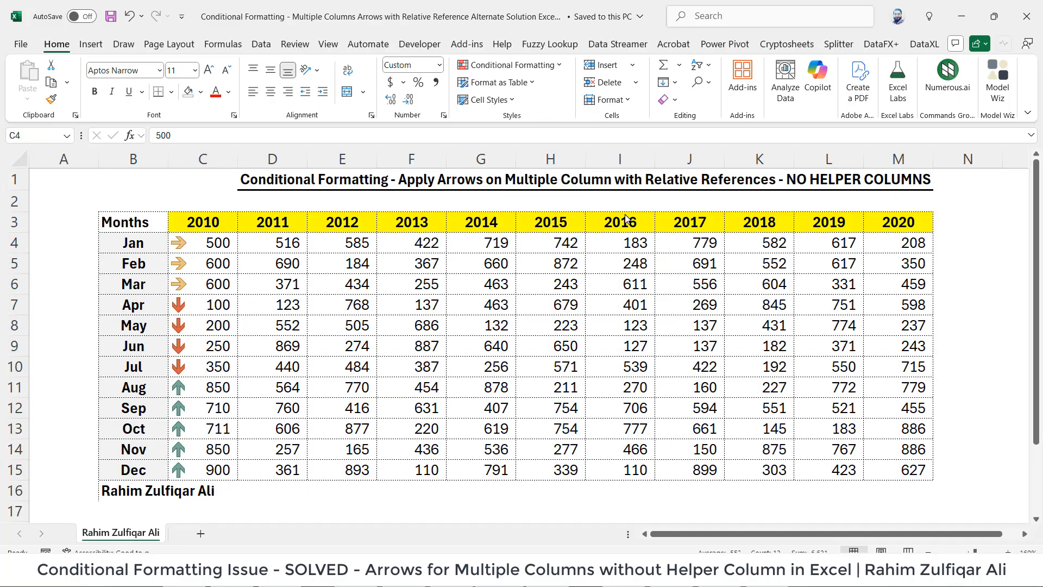
Open the icon set rule on C4:C15 for editing and set the type of both thresholds to Formula.
{"action": "left_click", "coordinate": [496, 70]}
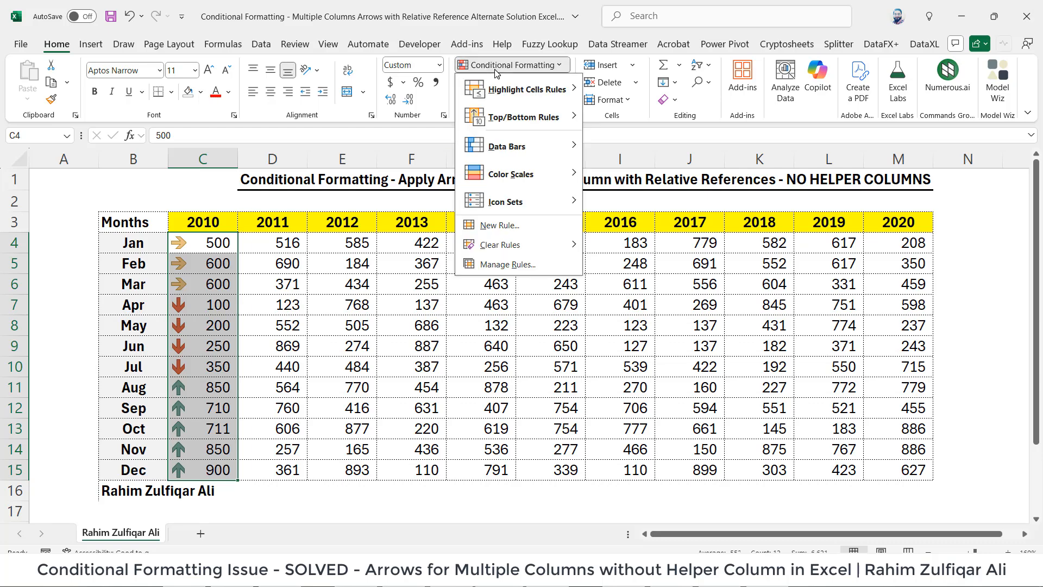
{"action": "left_click", "coordinate": [508, 264]}
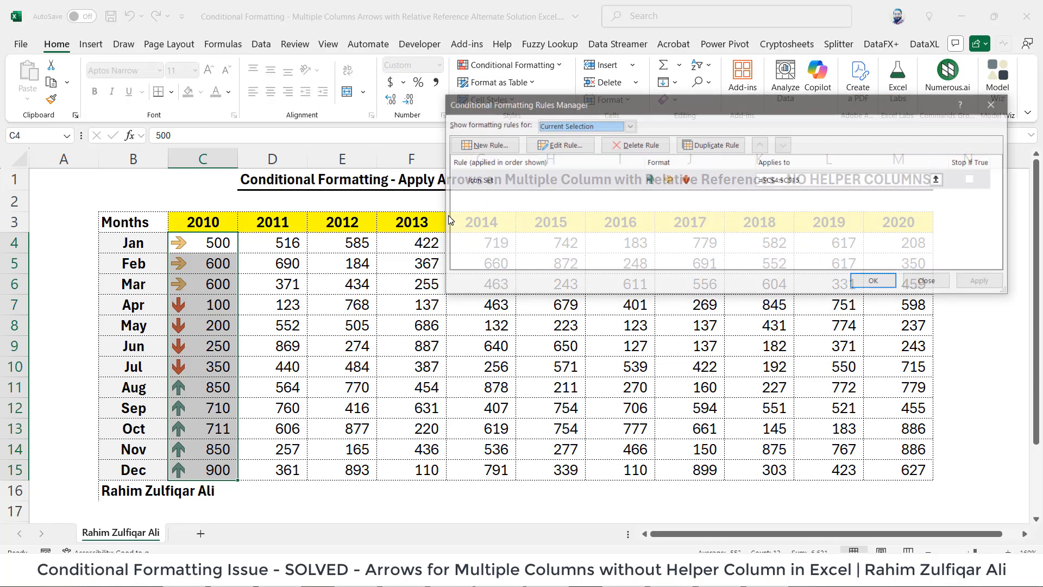
{"action": "left_click_drag", "start_coordinate": [503, 102], "coordinate": [362, 172]}
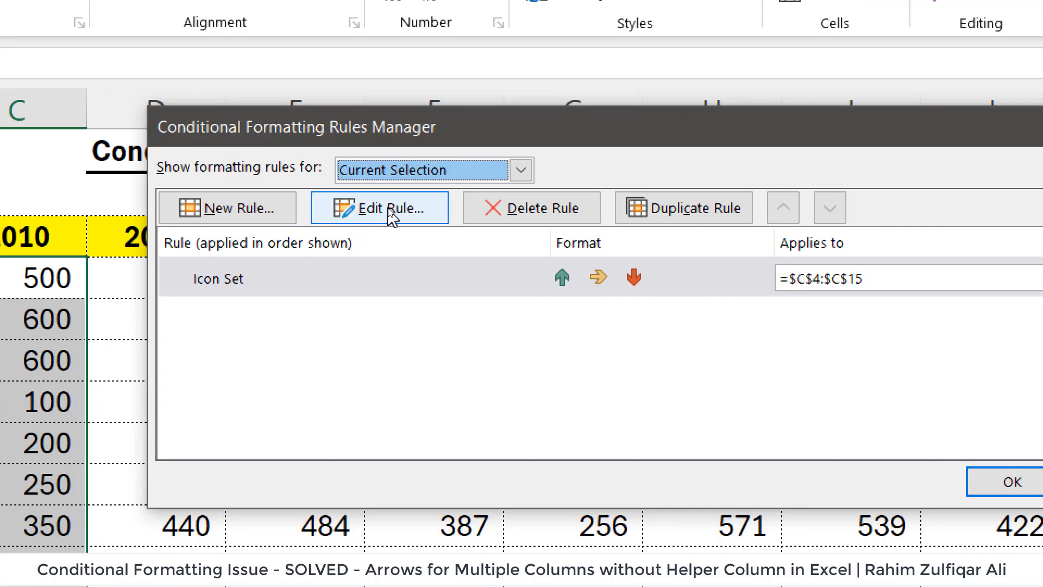
{"action": "left_click", "coordinate": [389, 209]}
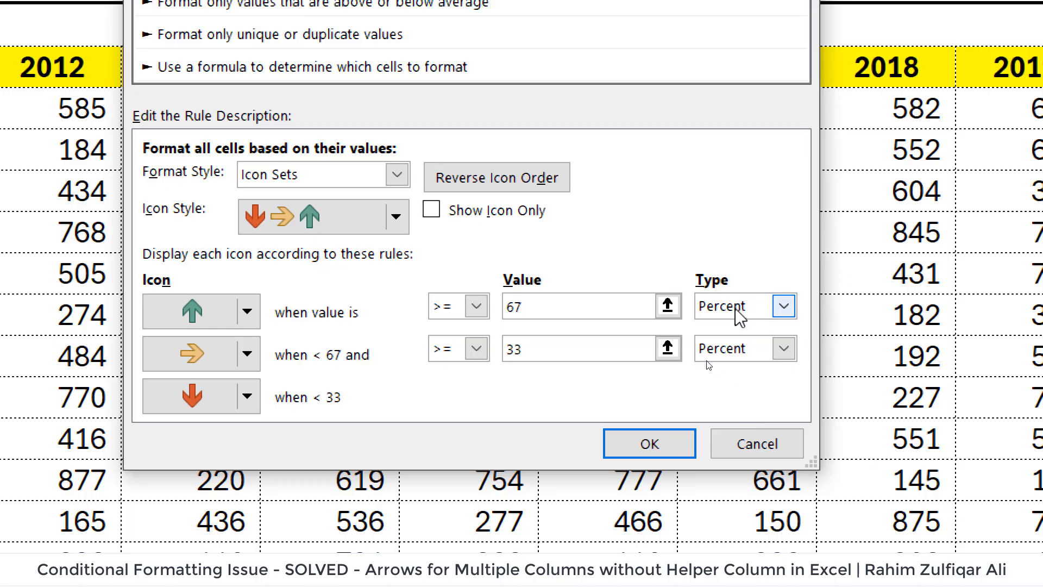
{"action": "left_click", "coordinate": [784, 305]}
{"action": "left_click", "coordinate": [742, 352]}
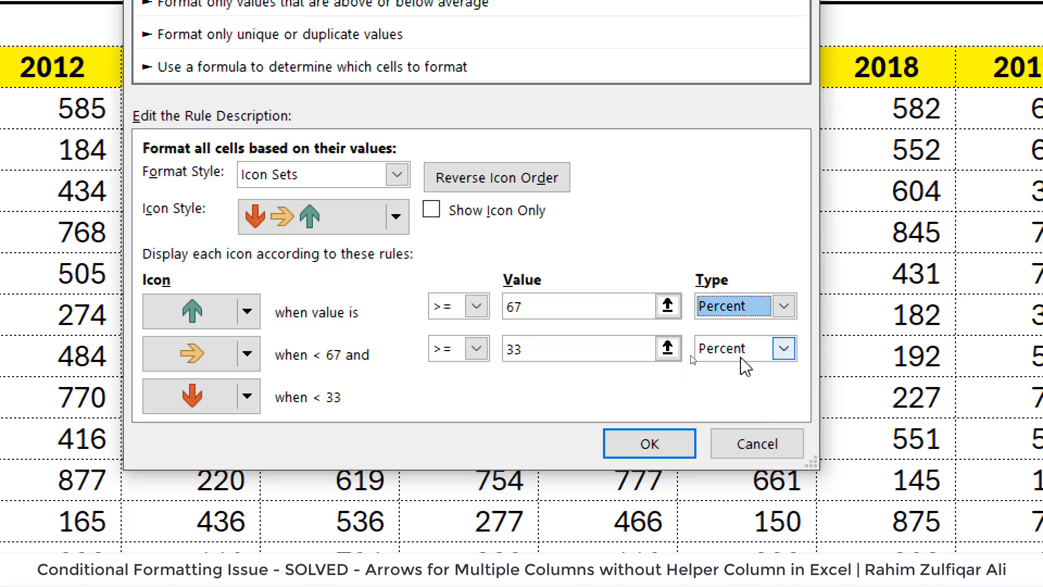
{"action": "left_click", "coordinate": [752, 310]}
{"action": "left_click", "coordinate": [739, 366]}
{"action": "left_click", "coordinate": [742, 356]}
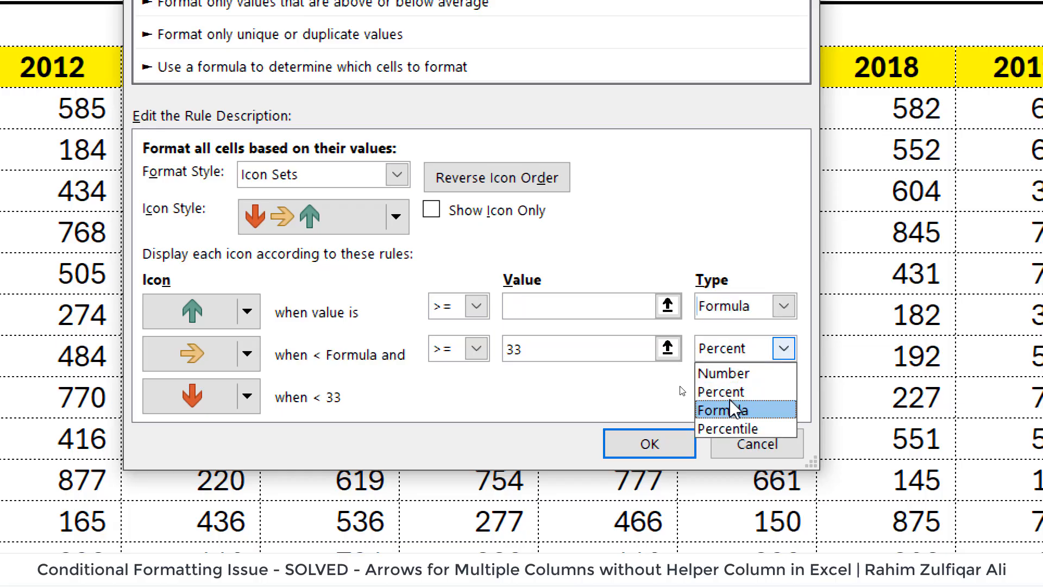
{"action": "left_click", "coordinate": [729, 399]}
Set the green up arrow's threshold to the relative reference =C5.
{"action": "left_click", "coordinate": [544, 311]}
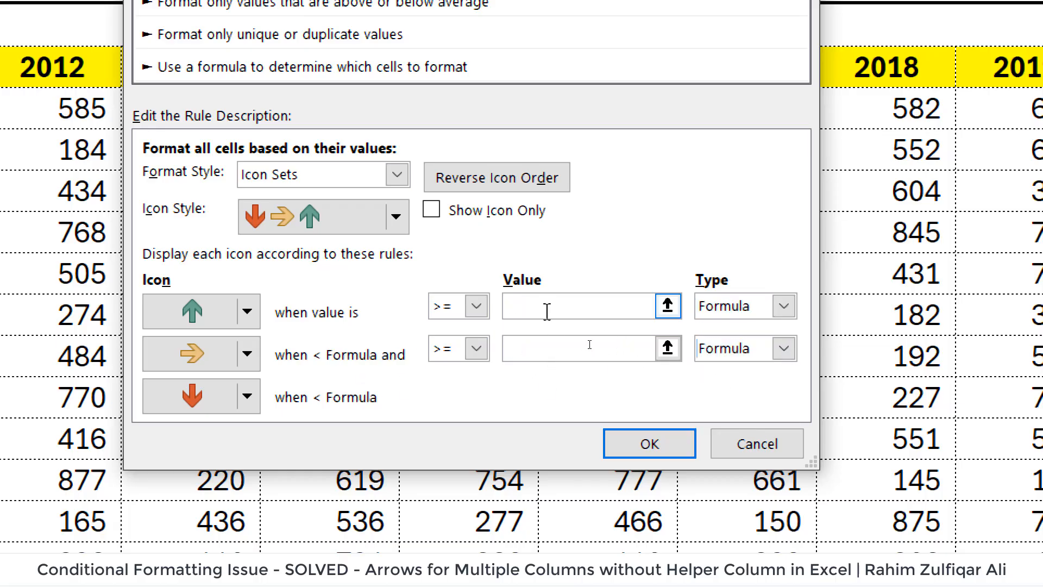
{"action": "type", "text": "="}
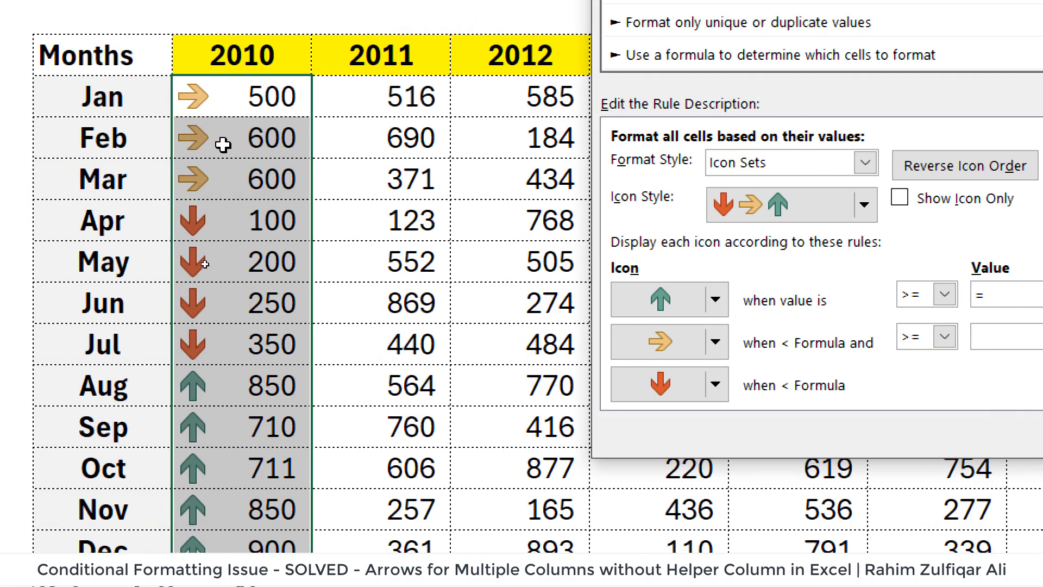
{"action": "left_click", "coordinate": [223, 145]}
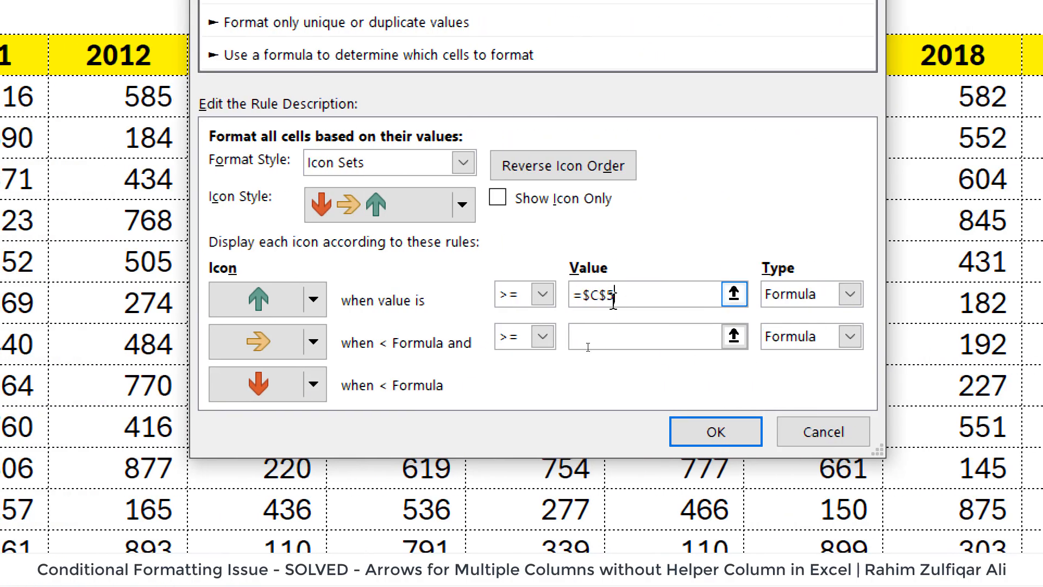
{"action": "key", "text": "F4"}
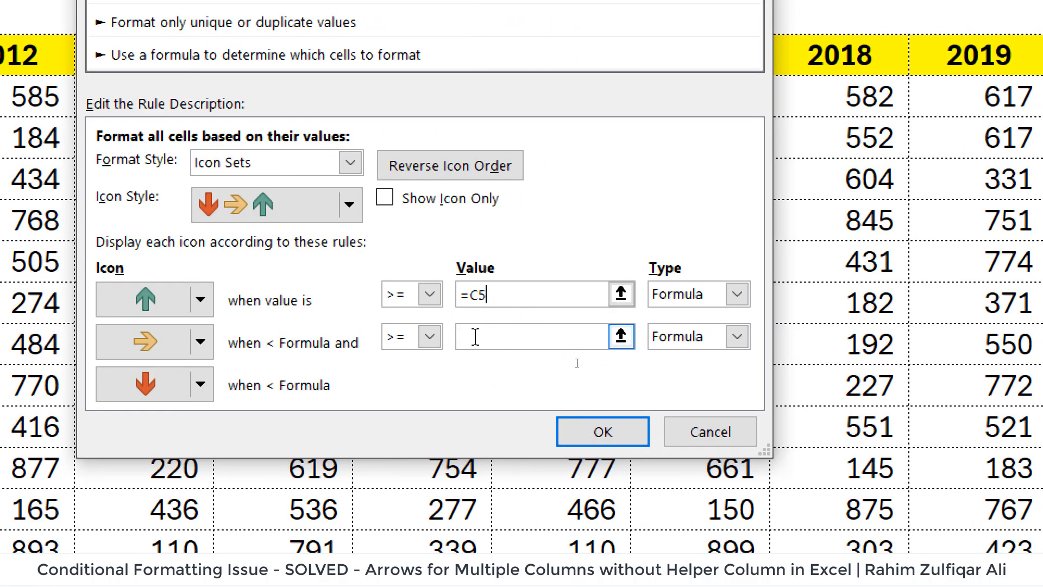
Set the yellow sideways arrow's threshold to the relative reference =C4.
{"action": "left_click", "coordinate": [476, 337]}
{"action": "type", "text": "="}
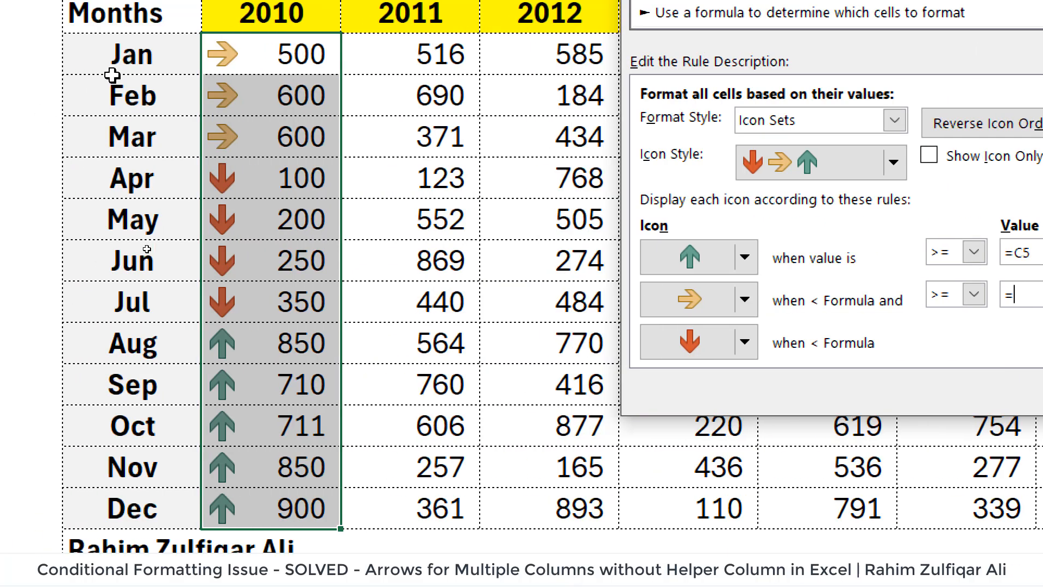
{"action": "left_click", "coordinate": [247, 58]}
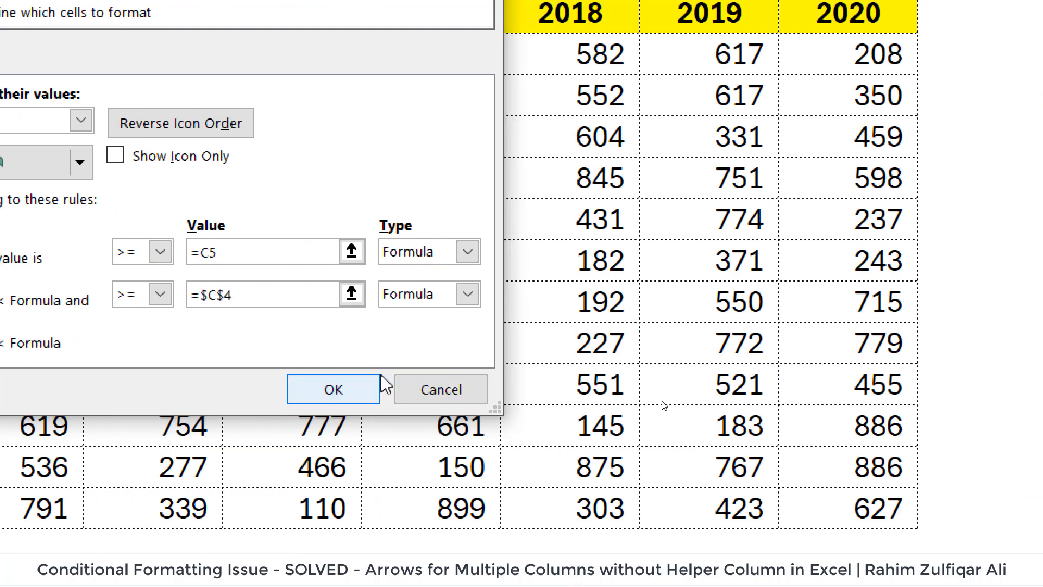
{"action": "key", "text": "F4"}
{"action": "key", "text": "F4"}
{"action": "key", "text": "F4"}
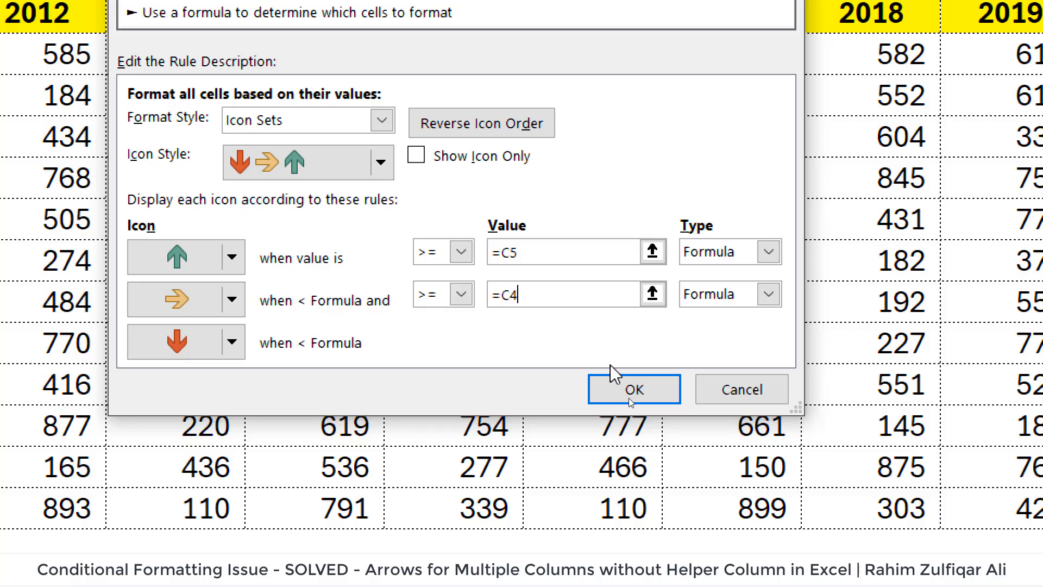
Try to save the icon set rule with its relative references, and discard the rule edits.
{"action": "left_click", "coordinate": [632, 392]}
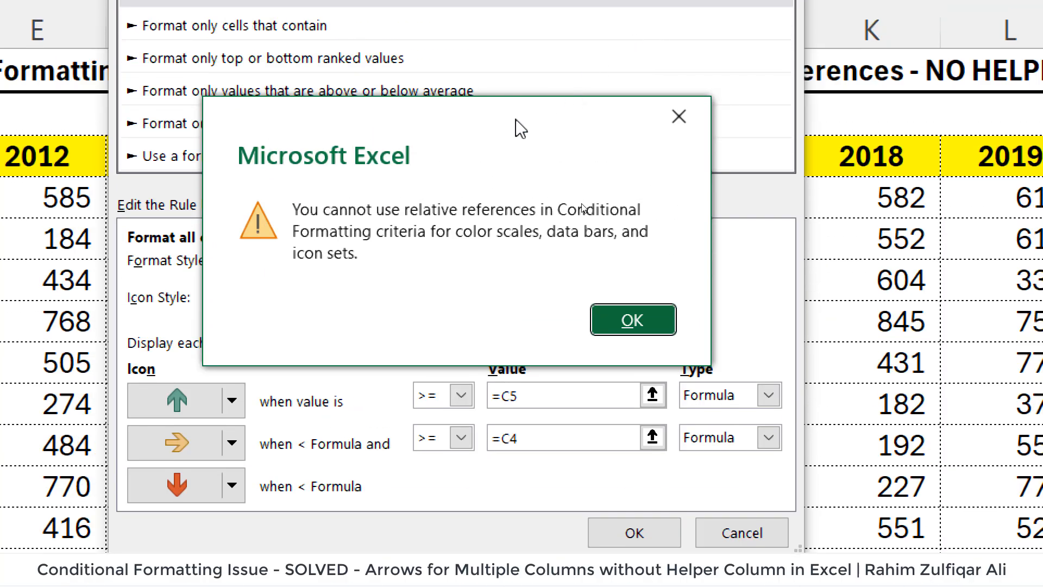
{"action": "left_click_drag", "start_coordinate": [516, 70], "coordinate": [535, 24]}
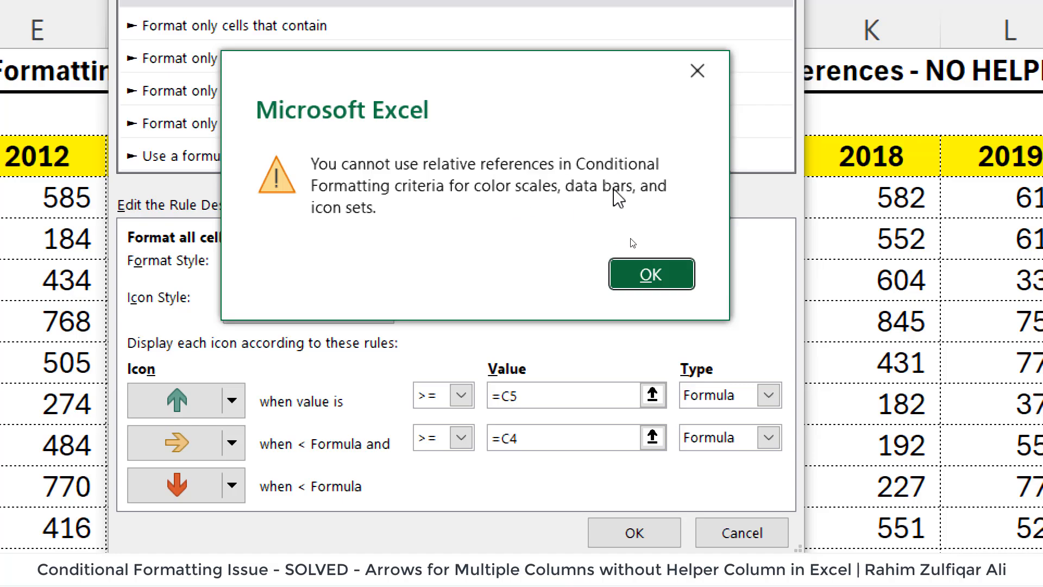
{"action": "left_click", "coordinate": [630, 274]}
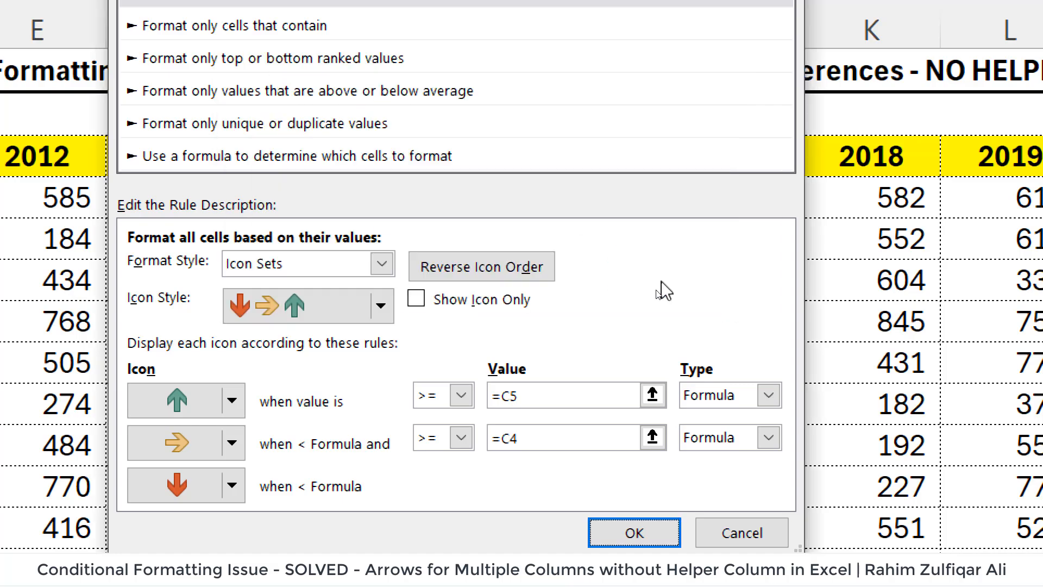
{"action": "left_click", "coordinate": [706, 528]}
{"action": "left_click", "coordinate": [789, 414]}
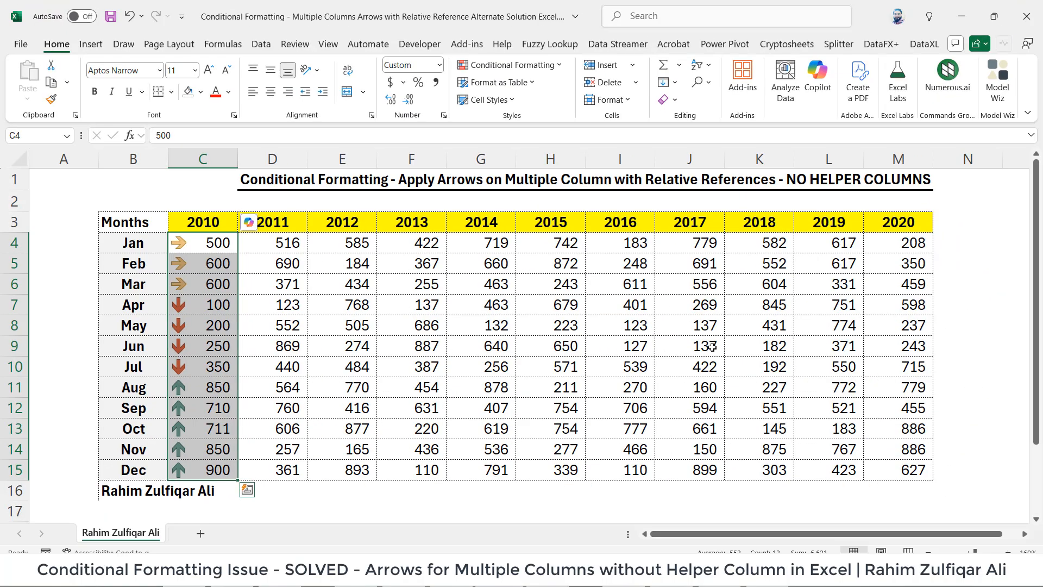
Clear the conditional formatting rules from the 2010 values in C4:C15.
{"action": "left_click_drag", "start_coordinate": [959, 244], "coordinate": [977, 478]}
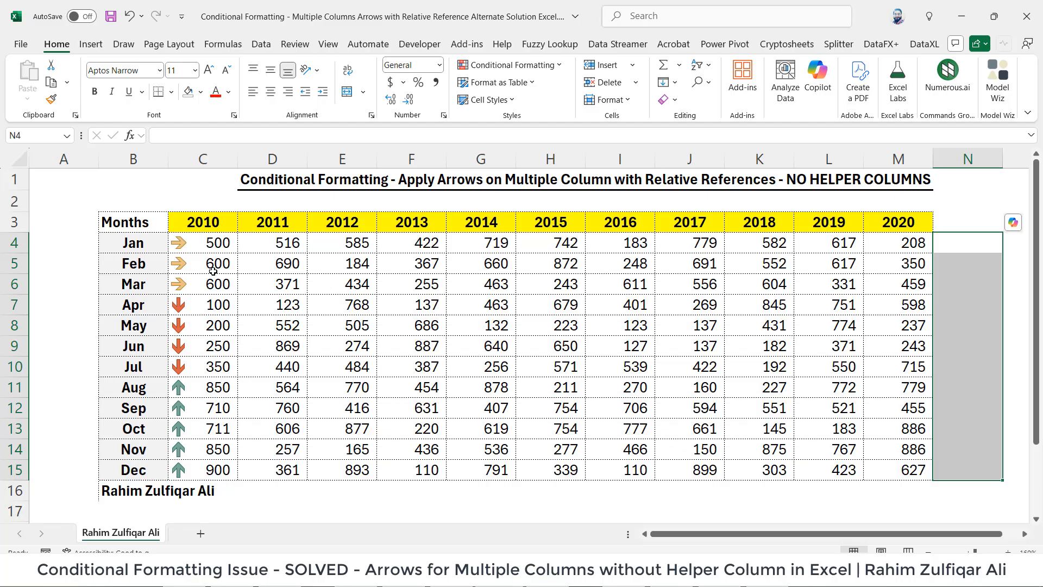
{"action": "left_click_drag", "start_coordinate": [209, 241], "coordinate": [213, 468]}
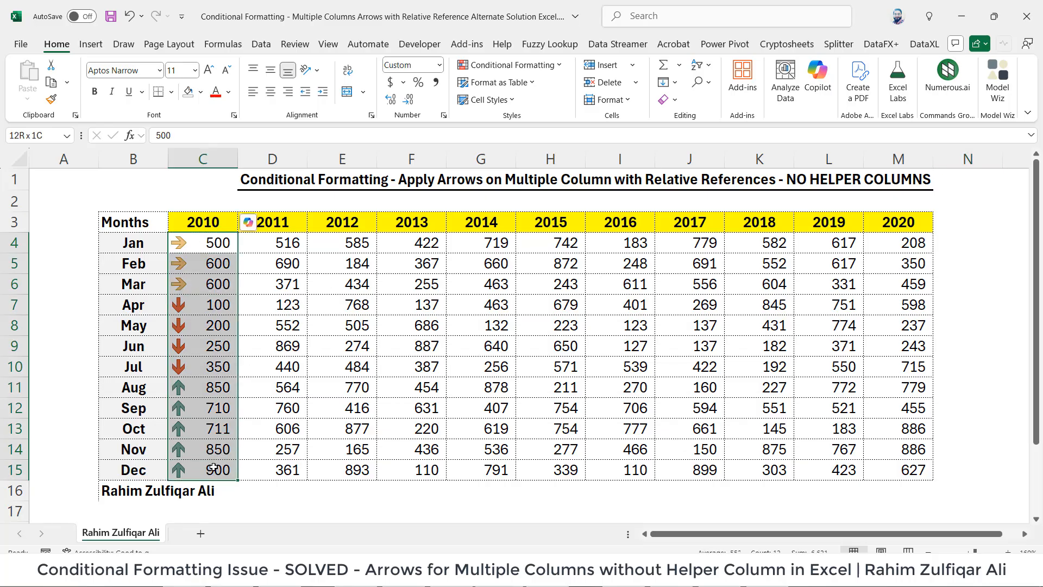
{"action": "left_click", "coordinate": [509, 64]}
{"action": "mouse_move", "coordinate": [510, 244]}
{"action": "left_click", "coordinate": [663, 246]}
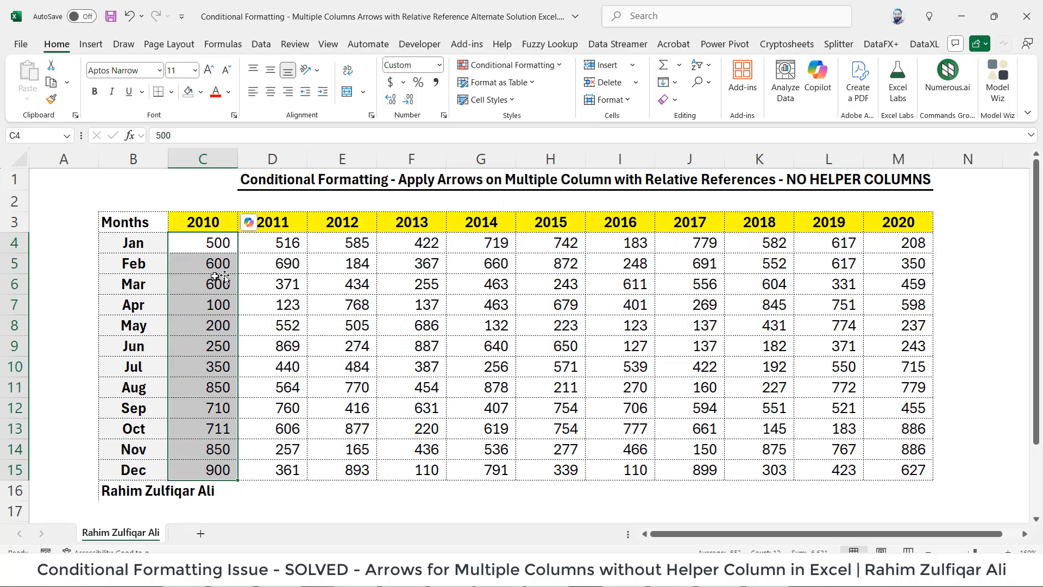
Insert the Black Up-Pointing Triangle symbol (character code 25B2) into cell B1.
{"action": "left_click", "coordinate": [194, 188]}
{"action": "left_click", "coordinate": [161, 185]}
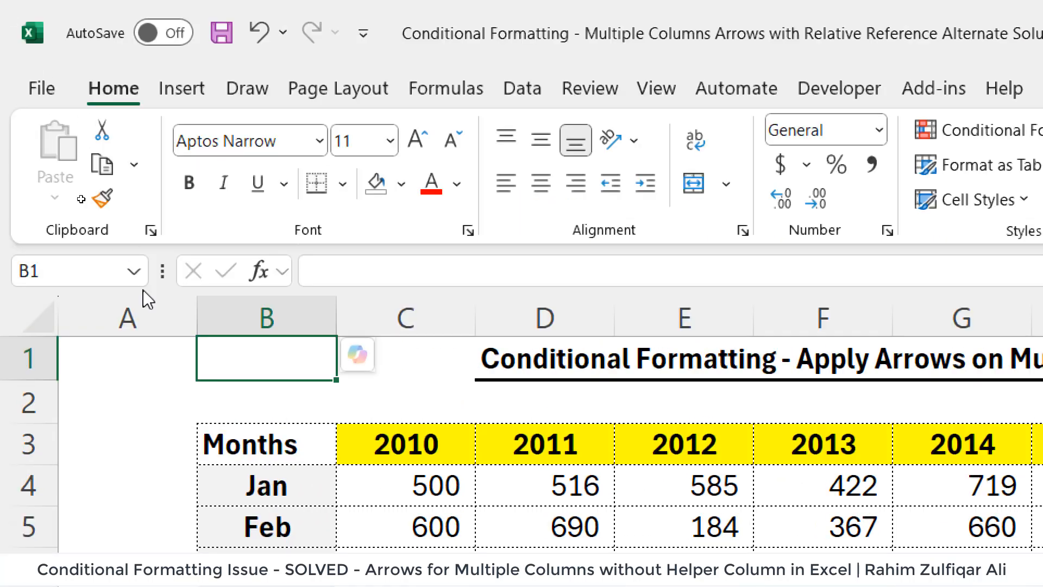
{"action": "left_click", "coordinate": [197, 90]}
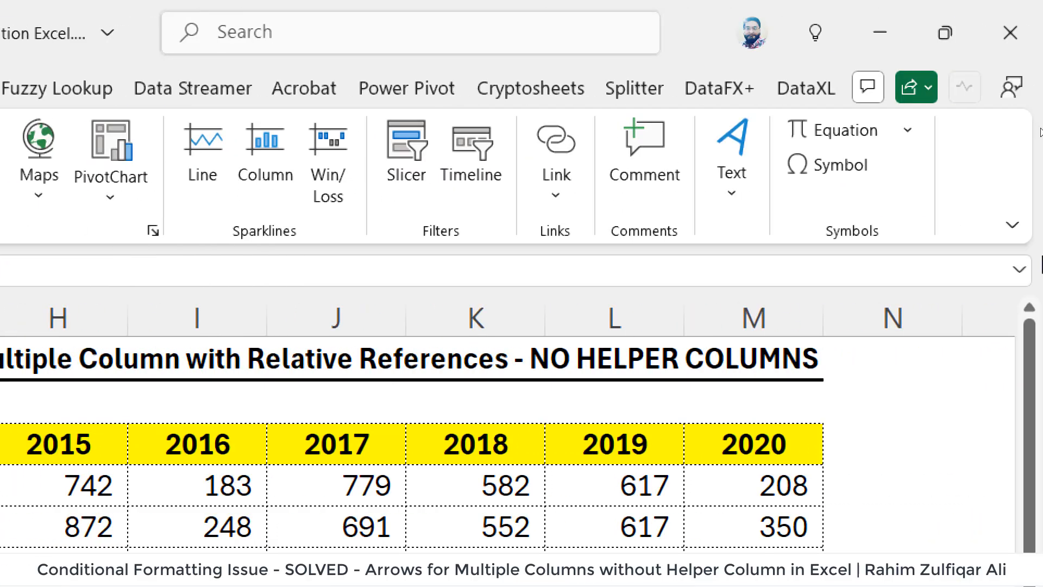
{"action": "left_click", "coordinate": [837, 173]}
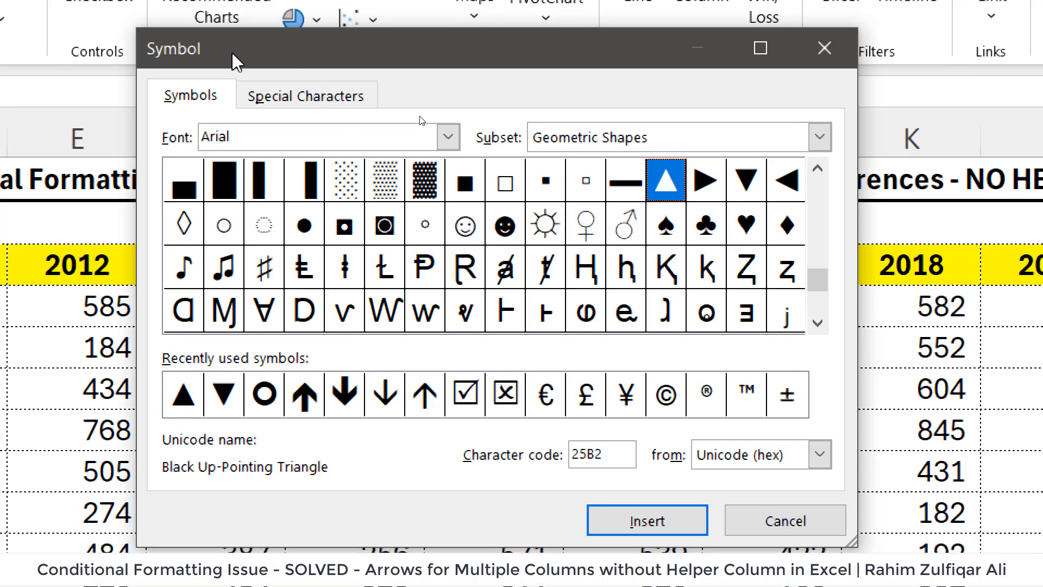
{"action": "left_click_drag", "start_coordinate": [314, 43], "coordinate": [326, 24]}
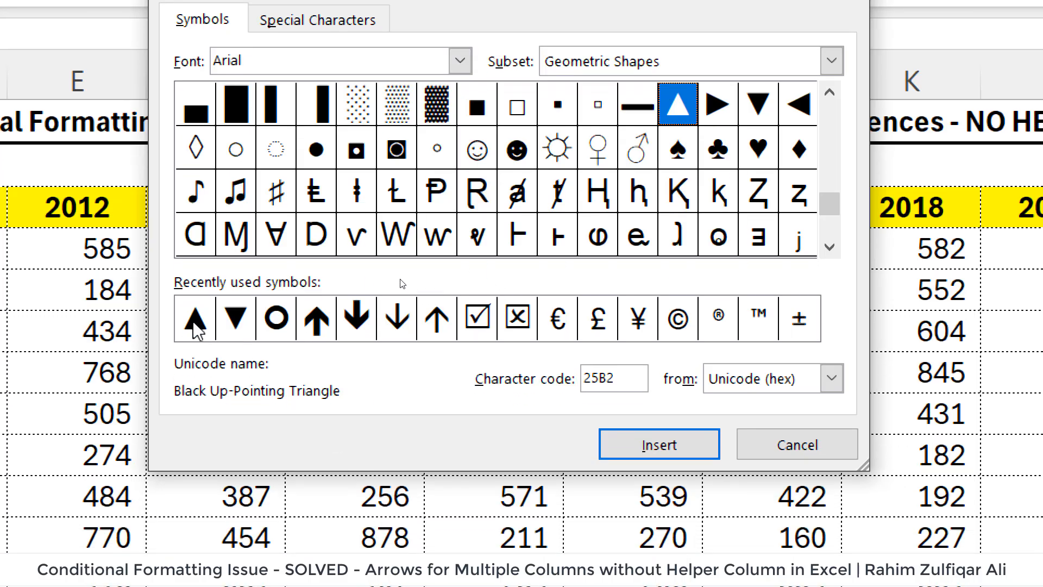
{"action": "left_click", "coordinate": [195, 320]}
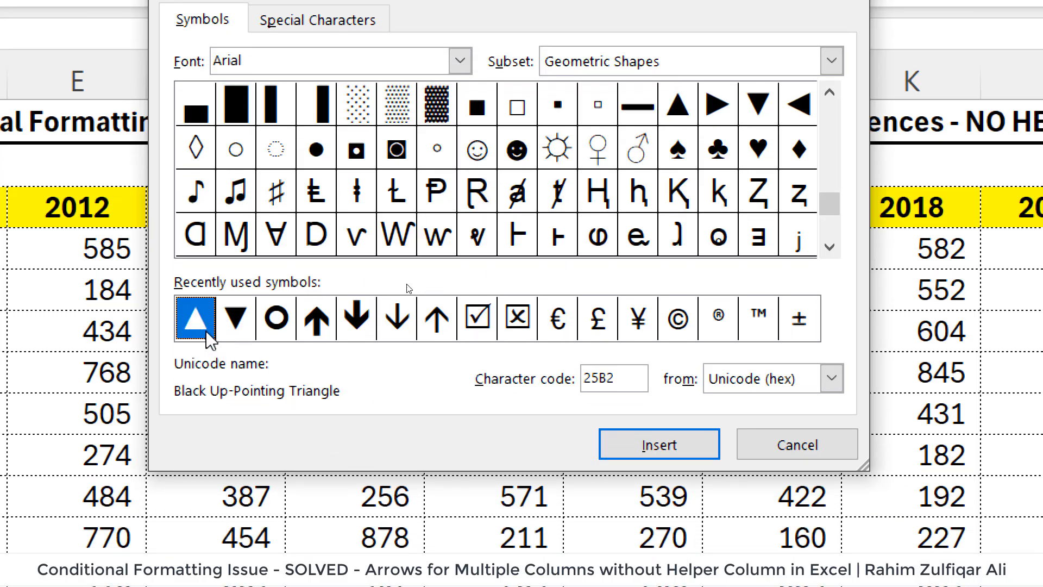
{"action": "left_click", "coordinate": [231, 331]}
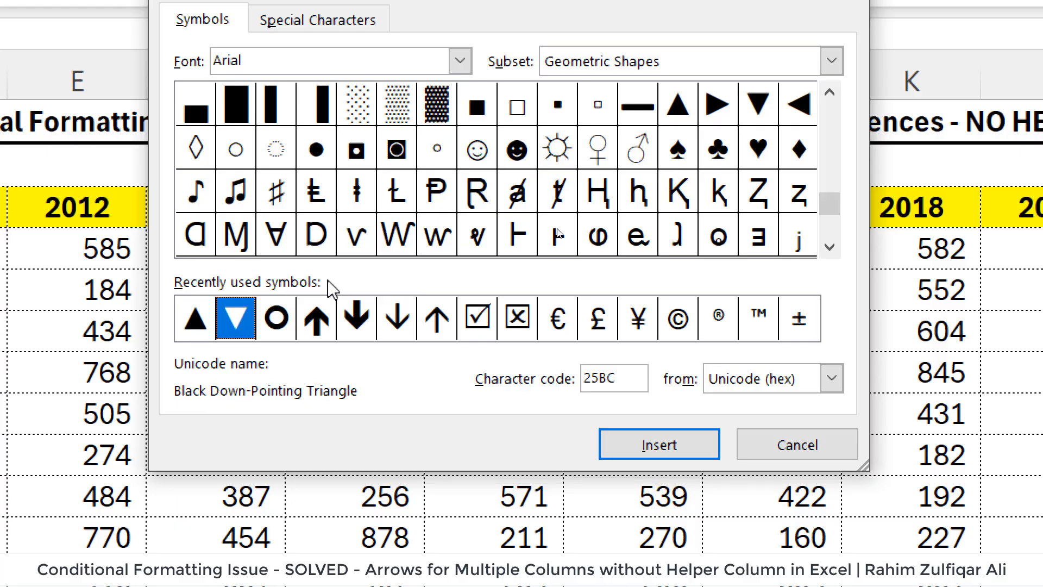
{"action": "left_click", "coordinate": [638, 112]}
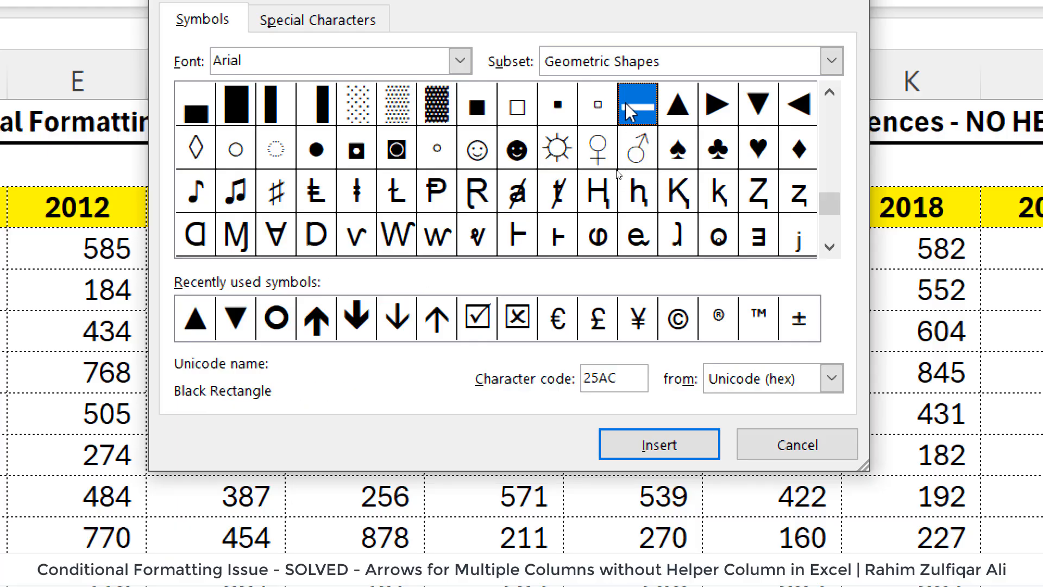
{"action": "left_click", "coordinate": [194, 318]}
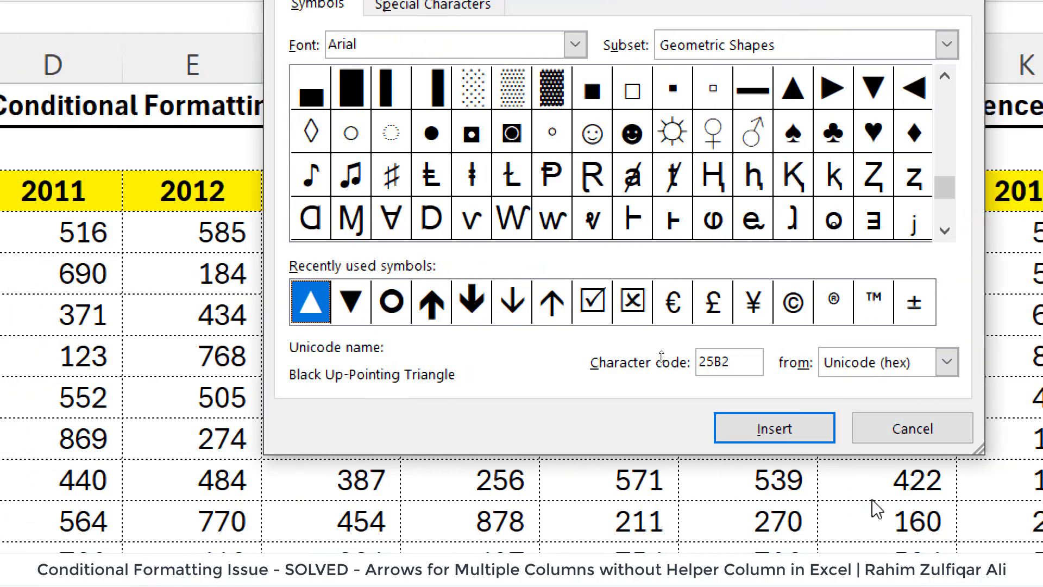
{"action": "left_click", "coordinate": [741, 441]}
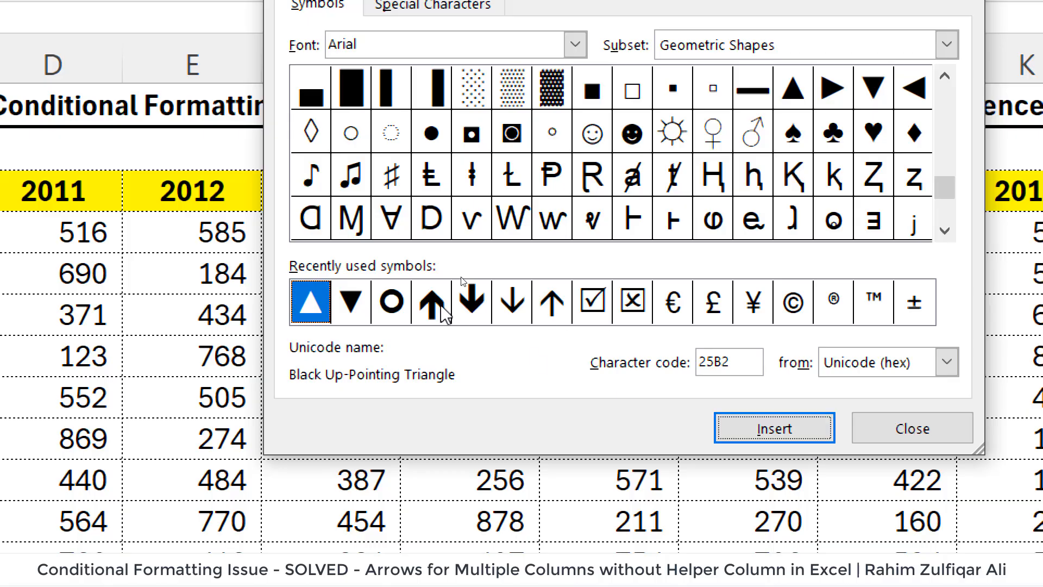
Add the Black Down-Pointing Triangle (25BC) and Black Rectangle (25AC) symbols after the up triangle in B1 and commit the entry.
{"action": "left_click", "coordinate": [351, 301]}
{"action": "left_click", "coordinate": [720, 432]}
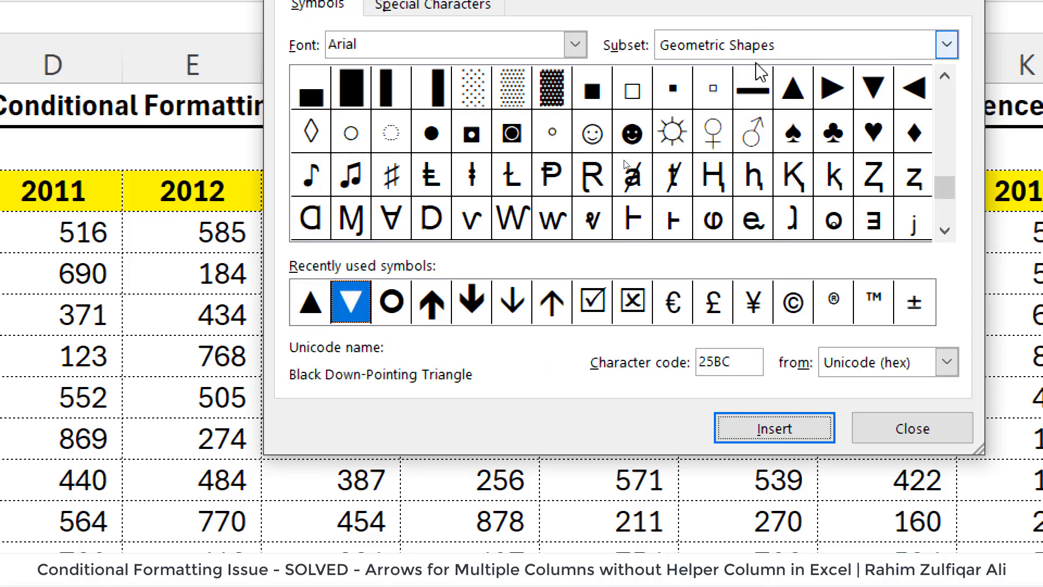
{"action": "left_click", "coordinate": [752, 89]}
{"action": "left_click", "coordinate": [782, 428]}
{"action": "left_click", "coordinate": [912, 429]}
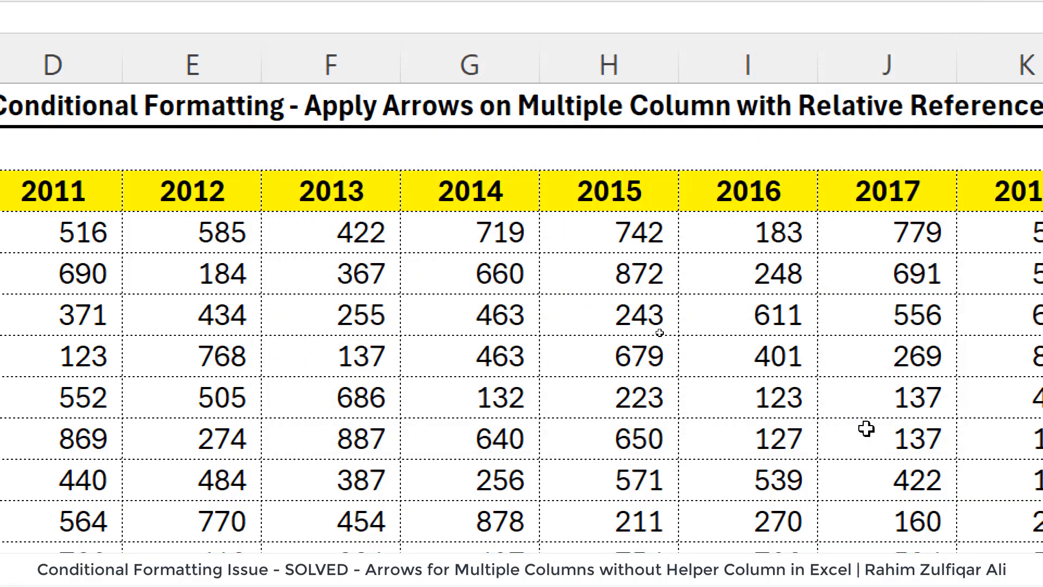
{"action": "left_click", "coordinate": [265, 143]}
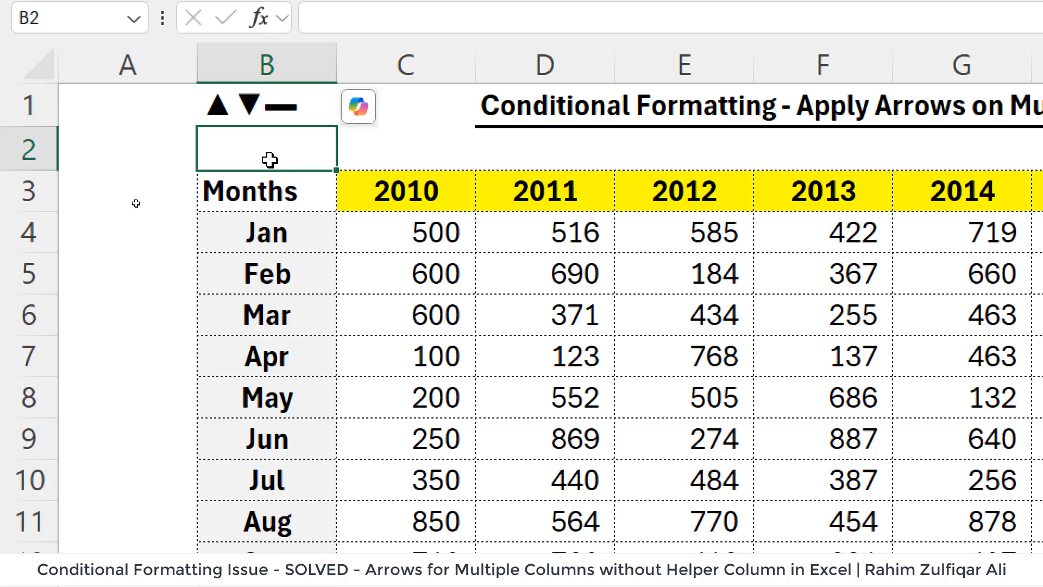
{"action": "left_click", "coordinate": [275, 107]}
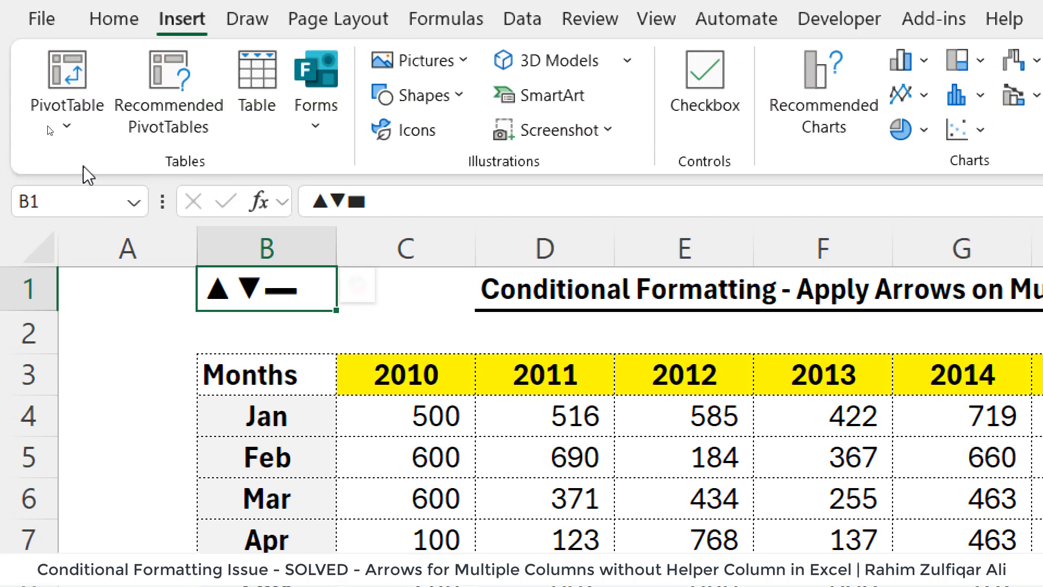
Copy the ▲▼▬ symbols from inside cell B1 and leave the cell entry as it is.
{"action": "double_click", "coordinate": [269, 289]}
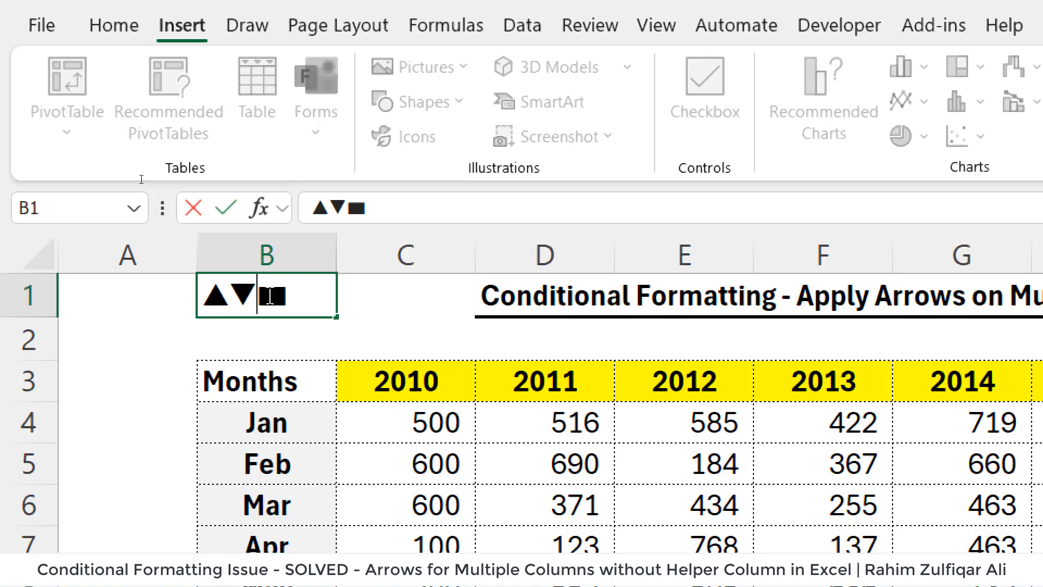
{"action": "left_click_drag", "start_coordinate": [301, 296], "coordinate": [105, 305]}
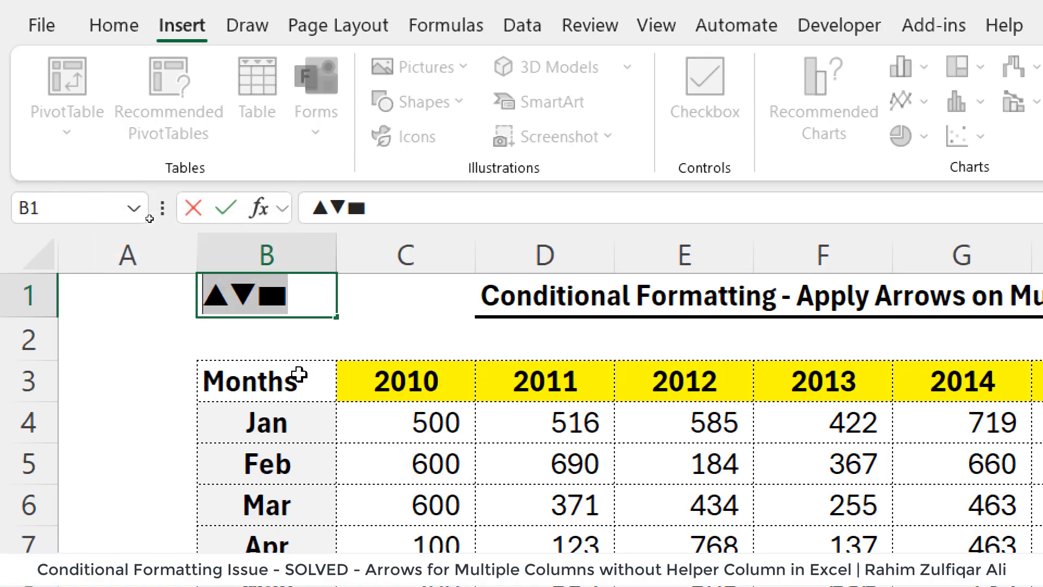
{"action": "key", "text": "ctrl+Return"}
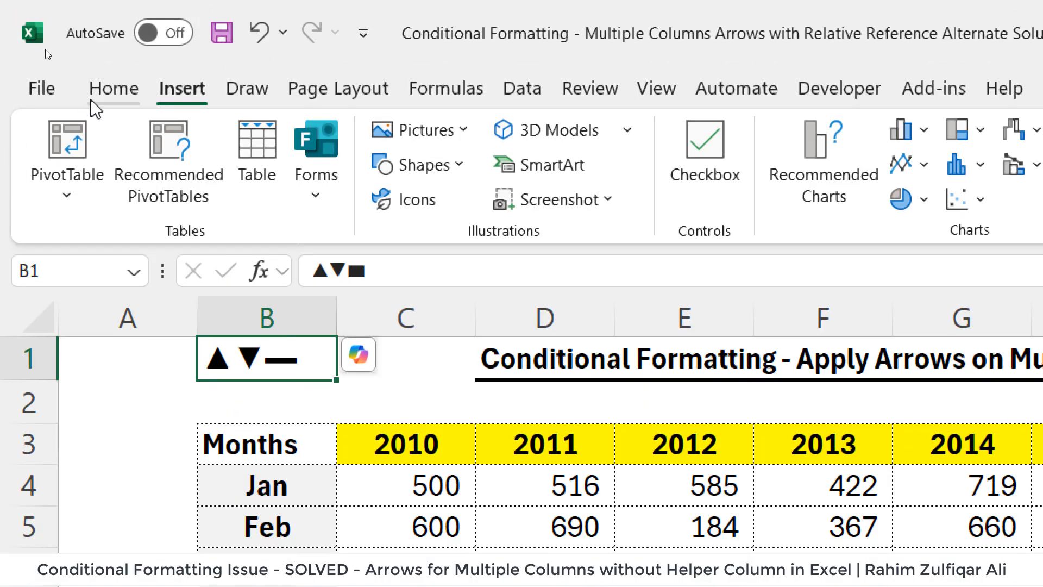
Start a new conditional formatting rule for the 2010 values in C5:C15 that uses a formula to determine which cells to format.
{"action": "left_click", "coordinate": [91, 100]}
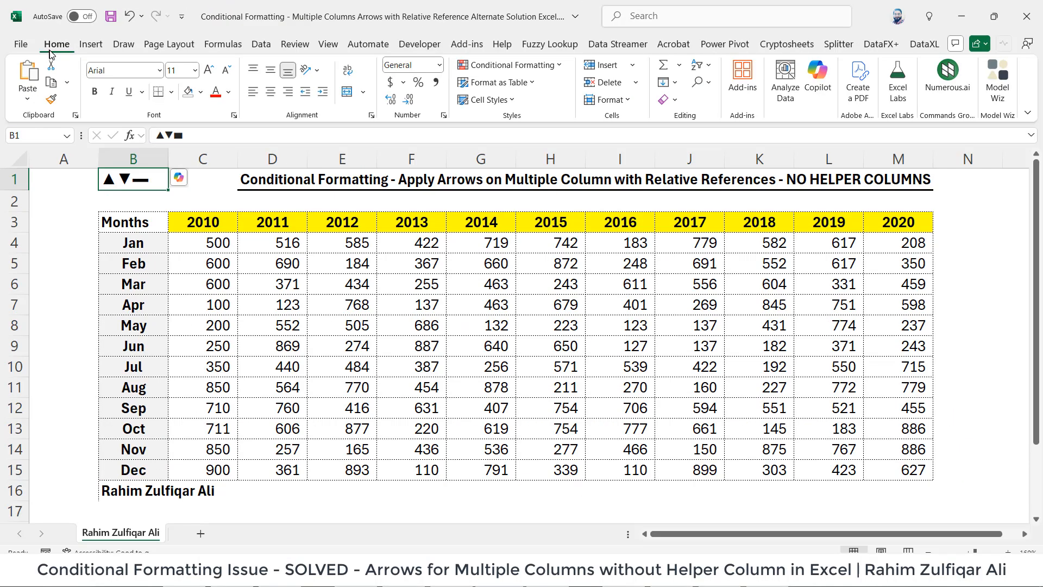
{"action": "left_click", "coordinate": [439, 527]}
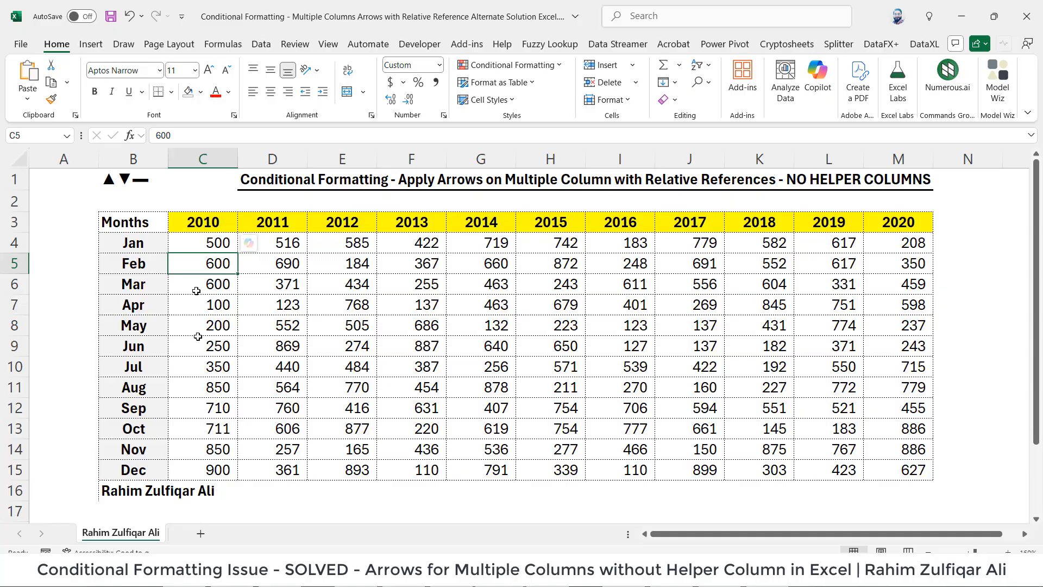
{"action": "left_click_drag", "start_coordinate": [200, 245], "coordinate": [204, 471]}
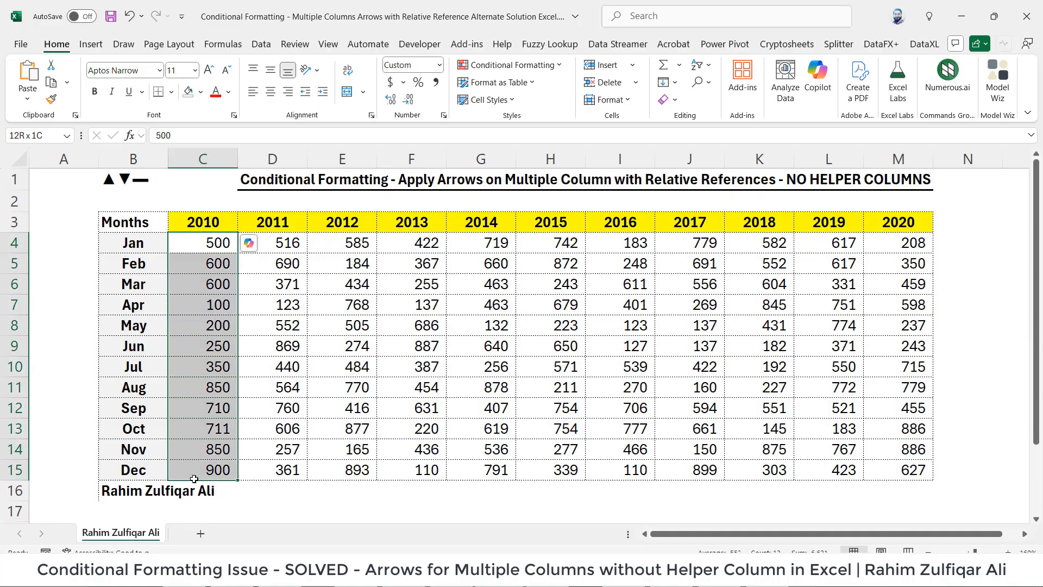
{"action": "left_click", "coordinate": [203, 288]}
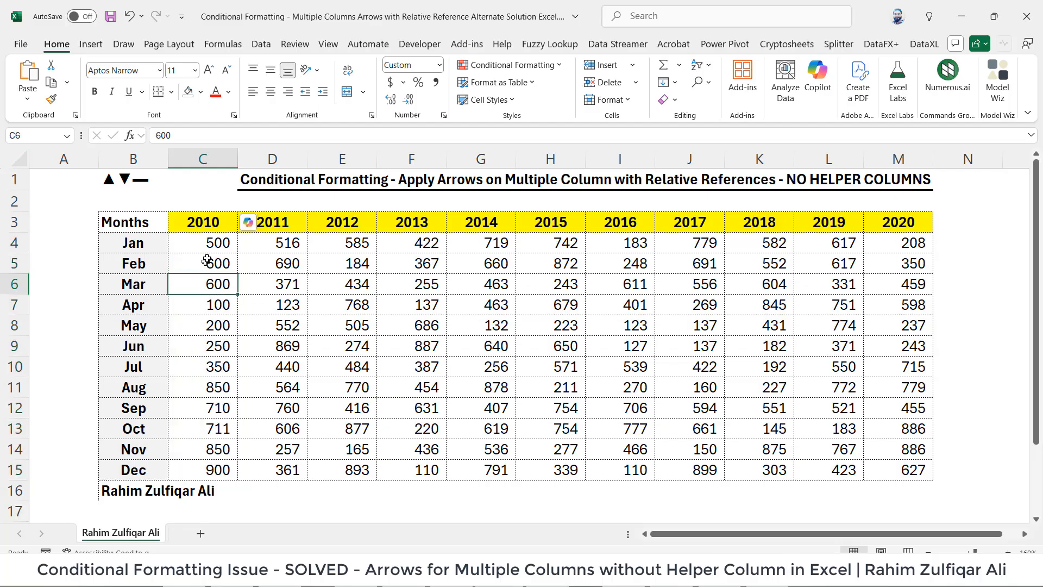
{"action": "left_click", "coordinate": [203, 265]}
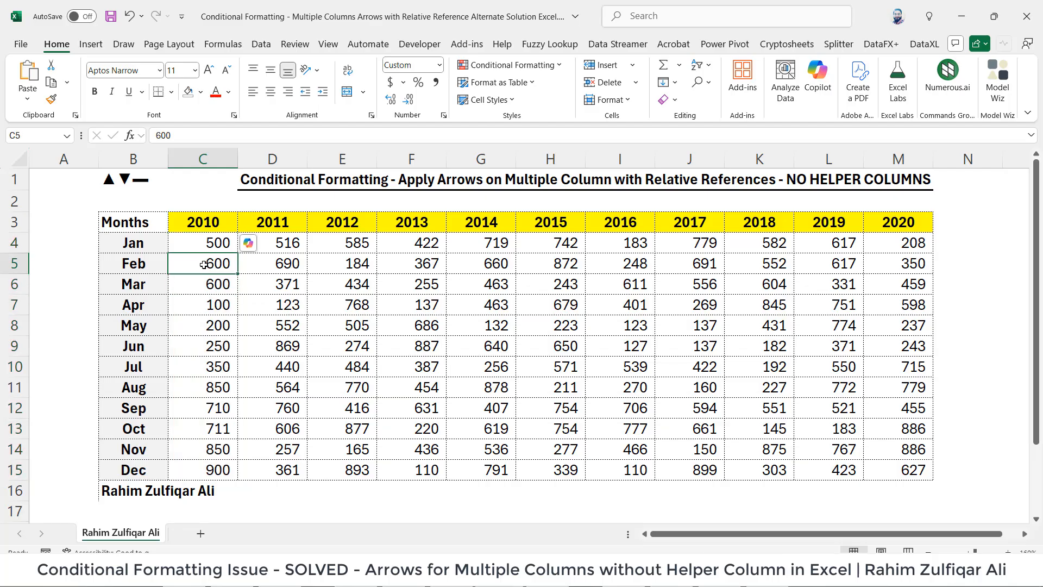
{"action": "left_click_drag", "start_coordinate": [203, 265], "coordinate": [205, 469]}
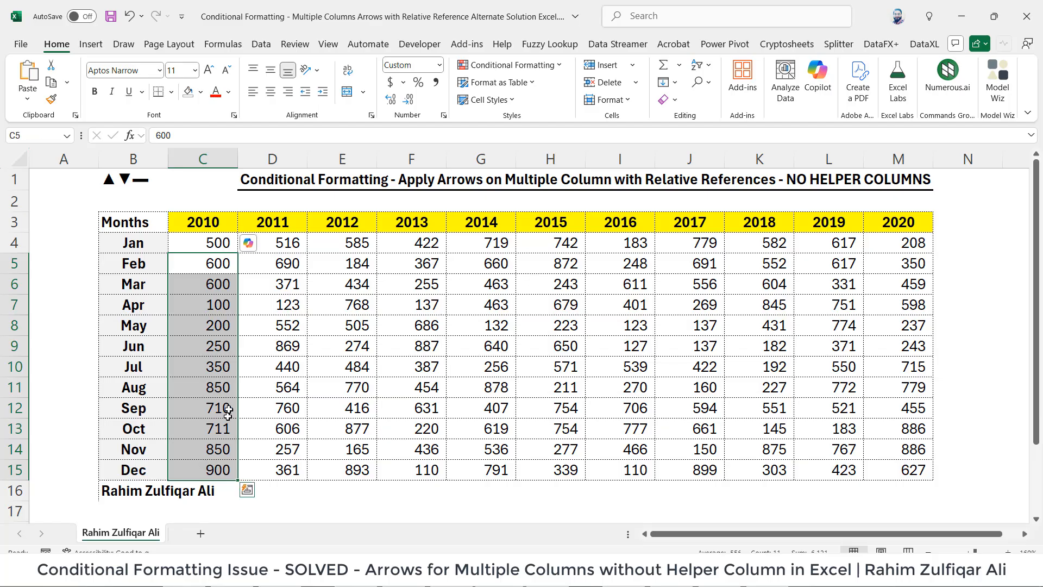
{"action": "left_click", "coordinate": [487, 65]}
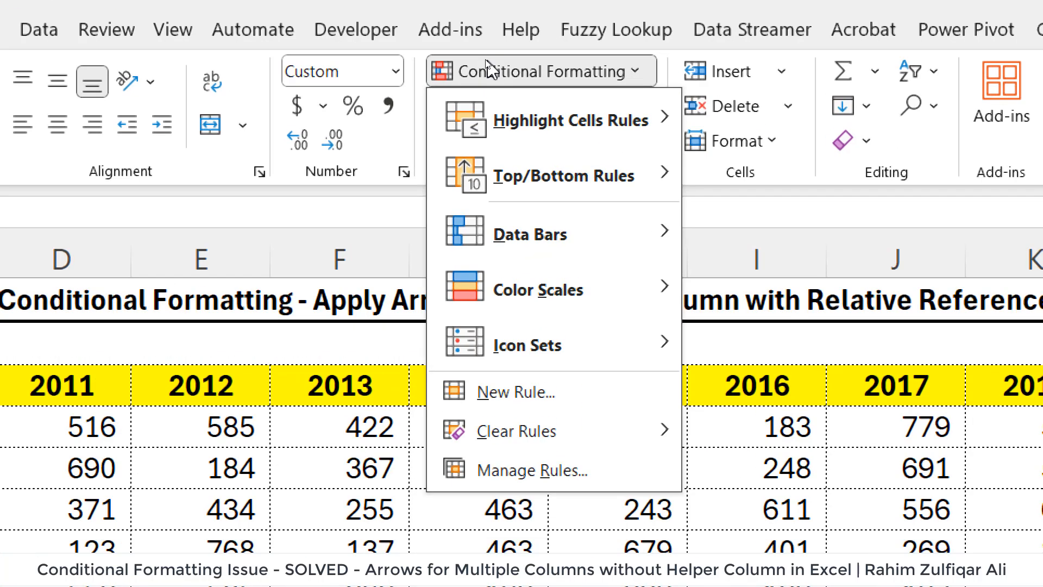
{"action": "left_click", "coordinate": [540, 402]}
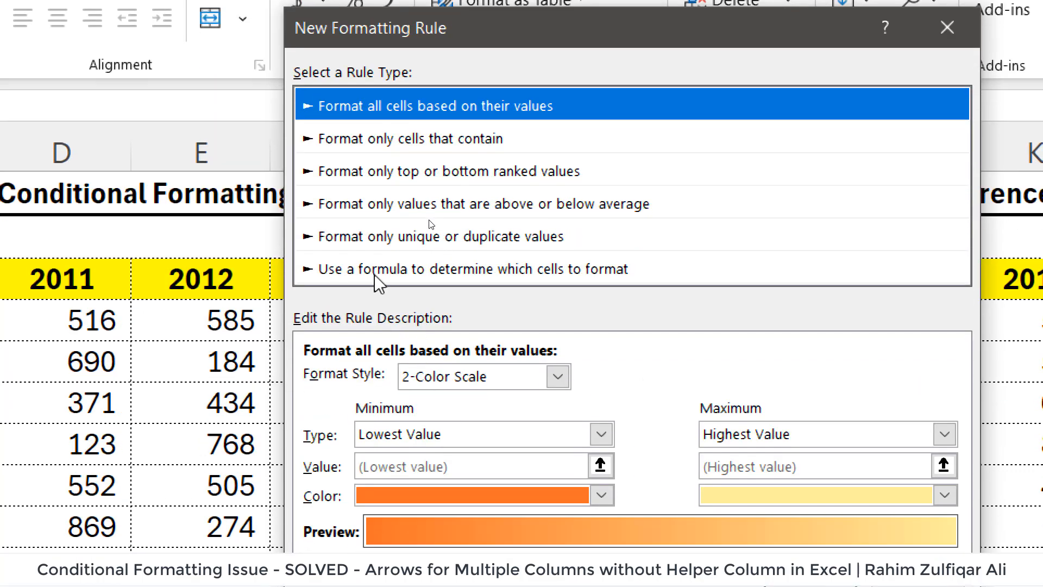
{"action": "left_click", "coordinate": [376, 274]}
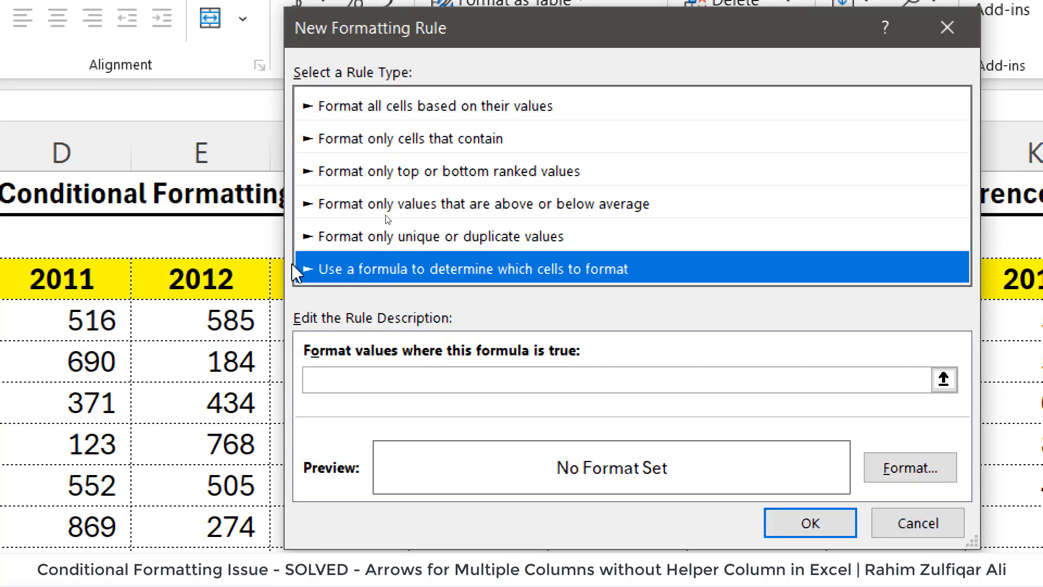
{"action": "left_click", "coordinate": [492, 383]}
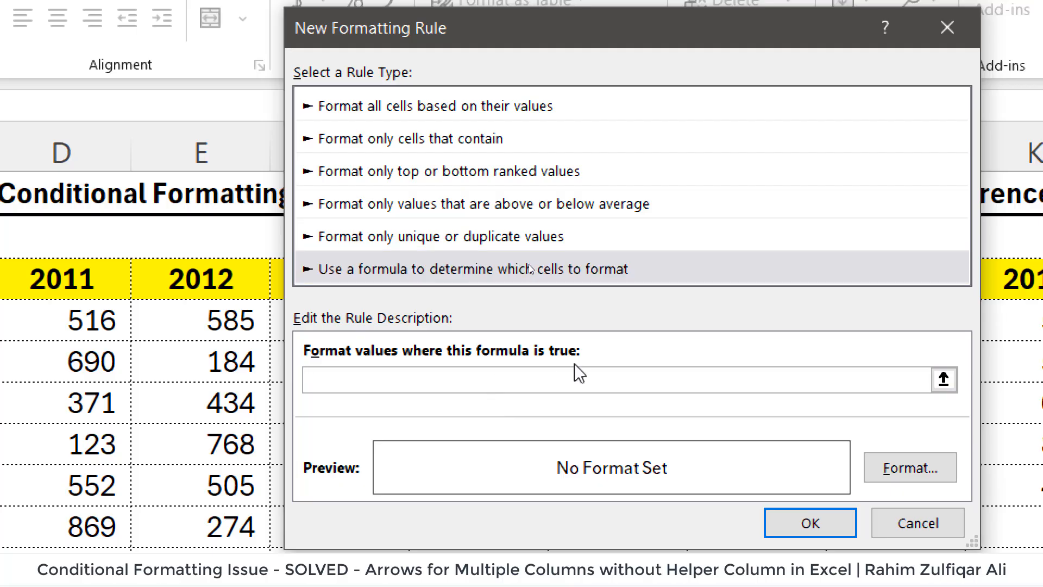
Enter the rule formula =C5>C4 with relative references to compare each month with the previous one.
{"action": "type", "text": "="}
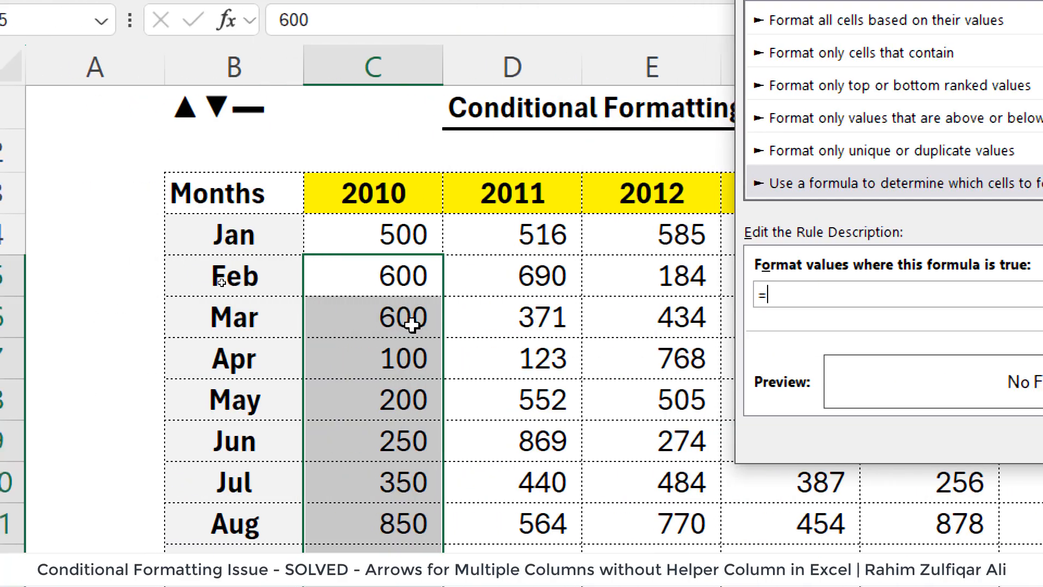
{"action": "left_click", "coordinate": [384, 283]}
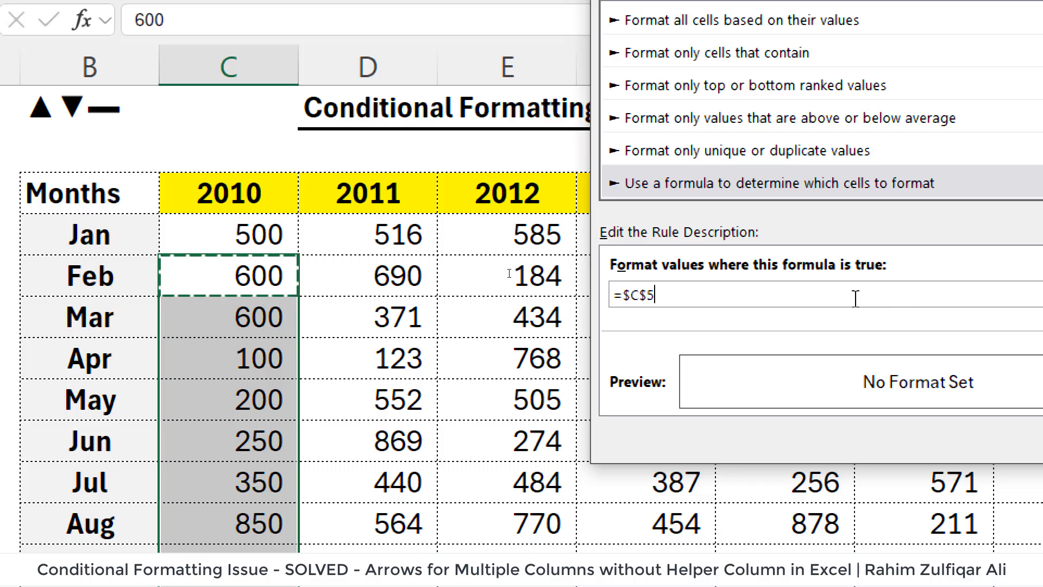
{"action": "key", "text": "F4"}
{"action": "key", "text": "F4"}
{"action": "key", "text": "F4"}
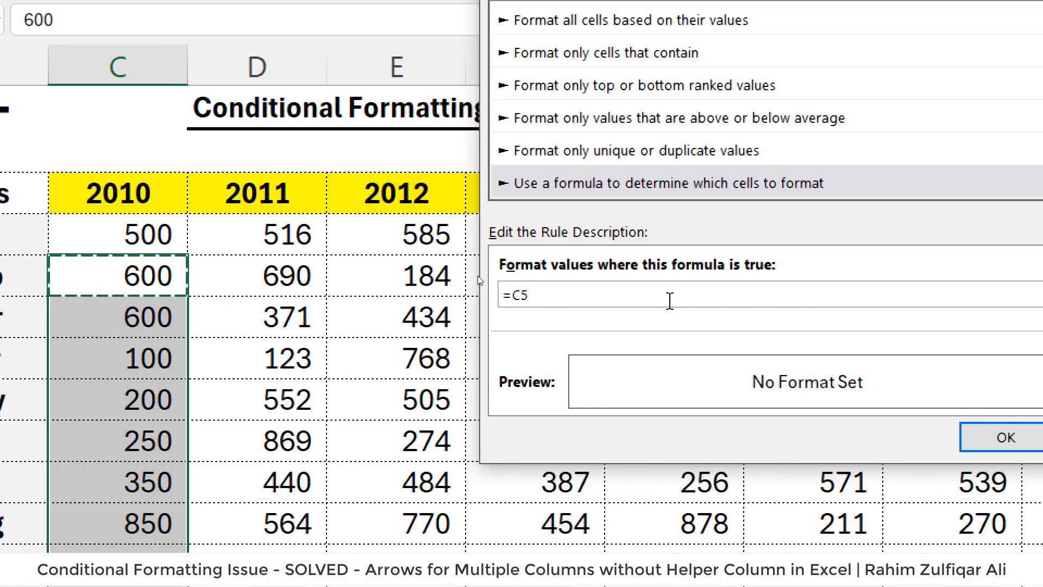
{"action": "type", "text": ">"}
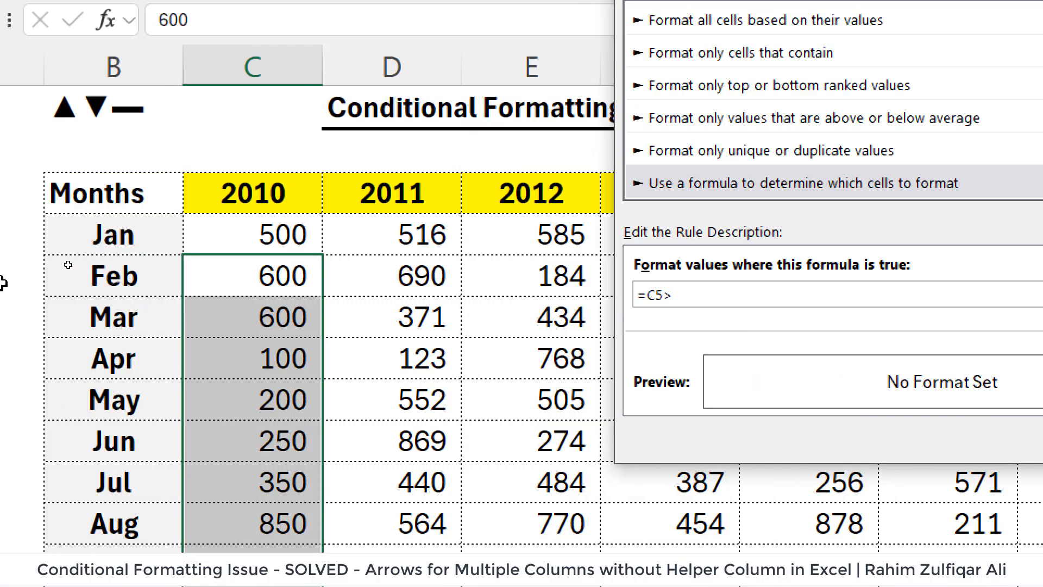
{"action": "left_click", "coordinate": [275, 245]}
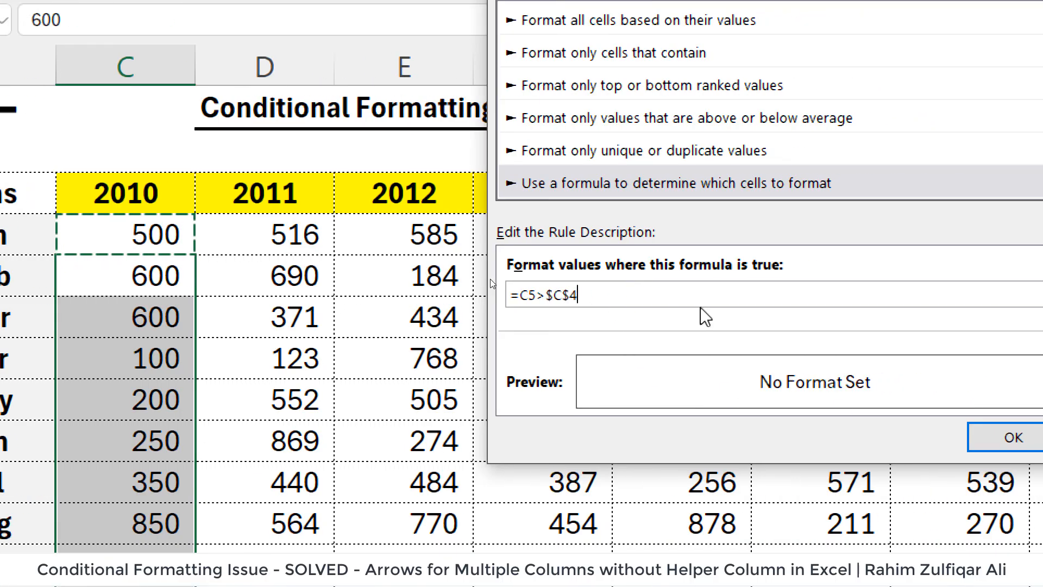
{"action": "key", "text": "F4"}
{"action": "key", "text": "F4"}
{"action": "key", "text": "F4"}
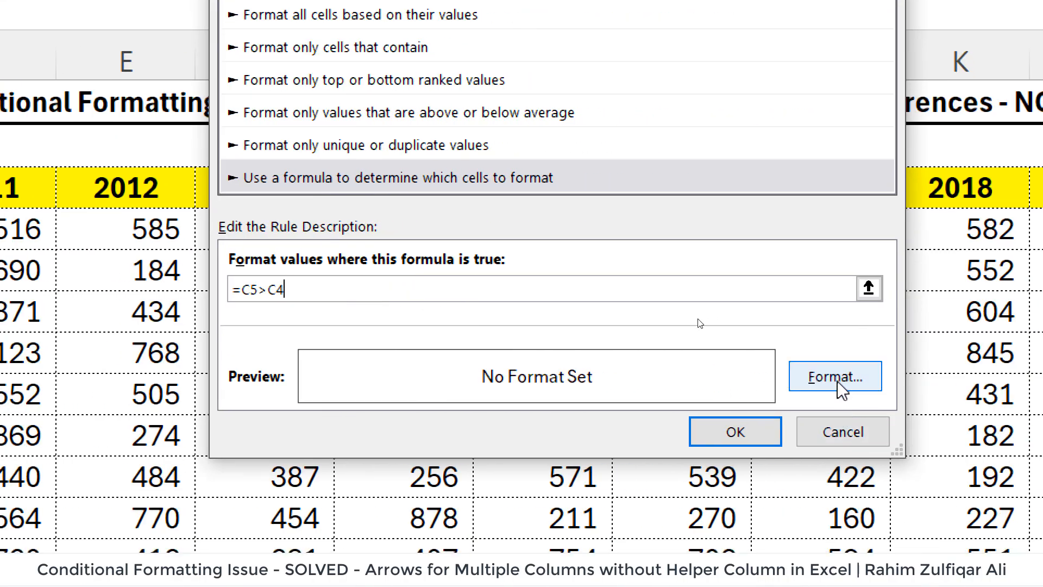
Give the rule the custom number format [color 10]#▲ using the copied symbol, and apply the rule.
{"action": "left_click", "coordinate": [837, 381]}
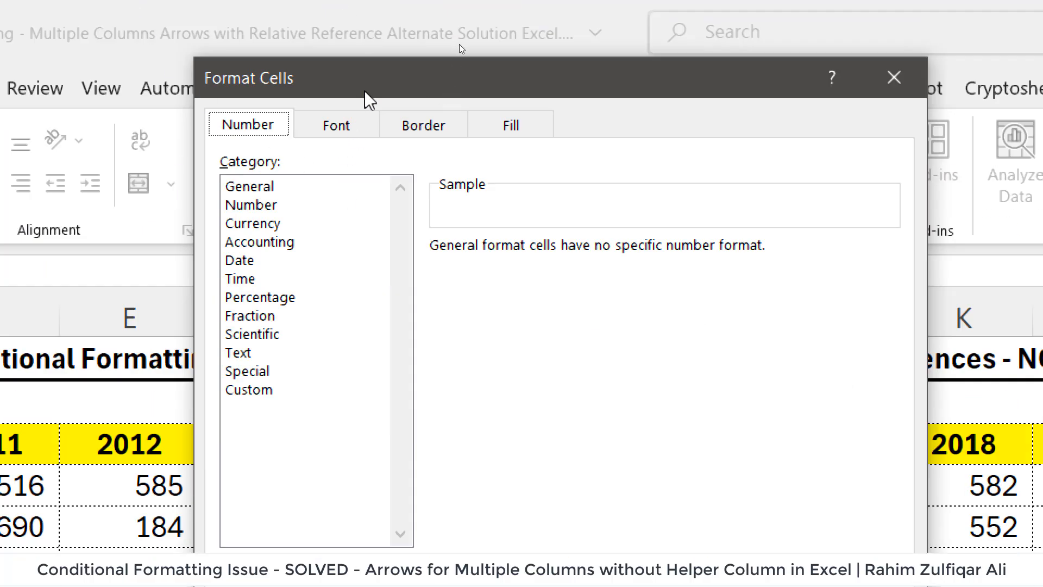
{"action": "left_click_drag", "start_coordinate": [364, 84], "coordinate": [411, 52]}
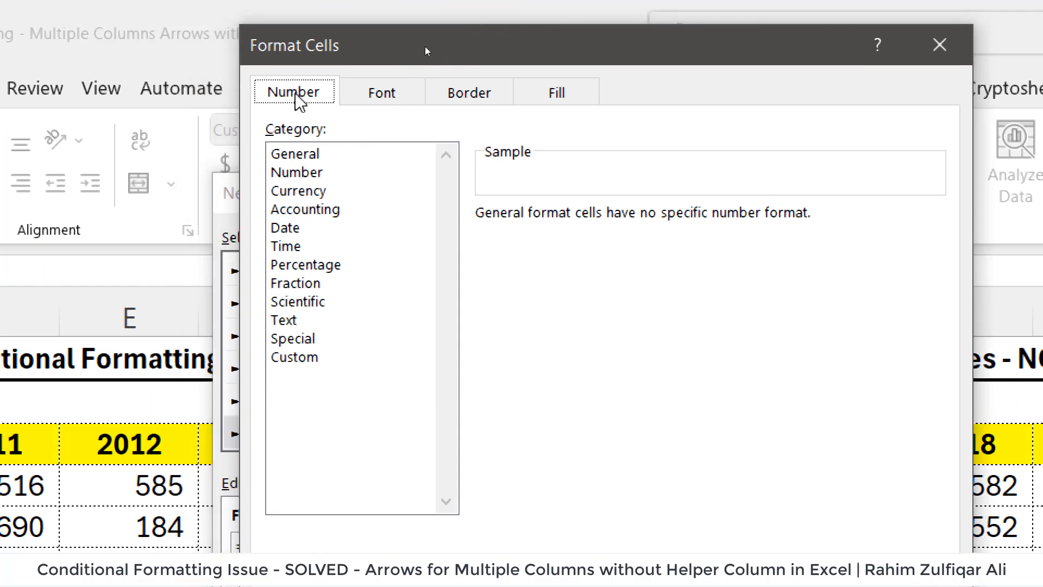
{"action": "left_click", "coordinate": [296, 358]}
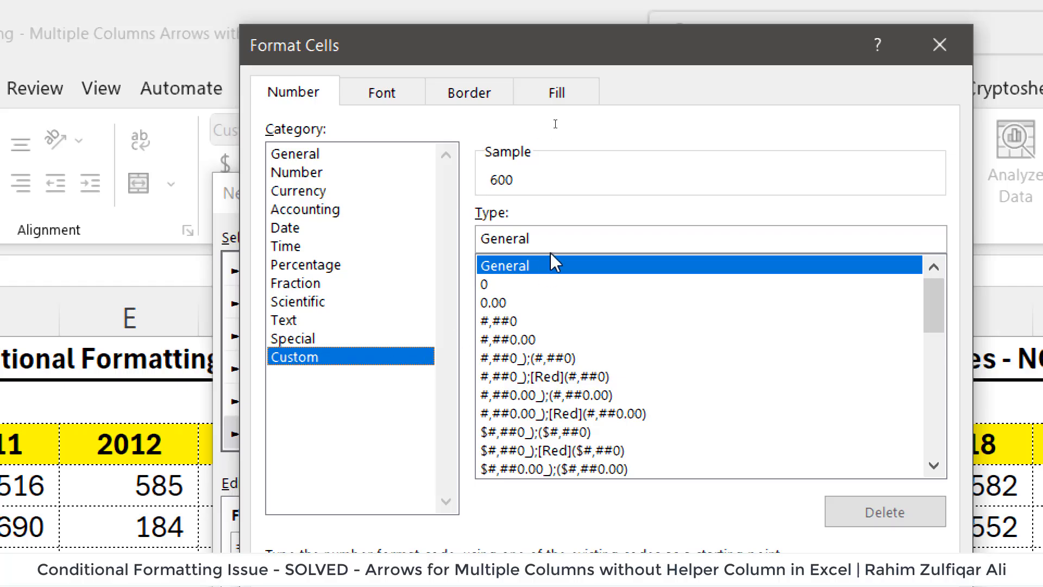
{"action": "left_click_drag", "start_coordinate": [571, 238], "coordinate": [438, 241]}
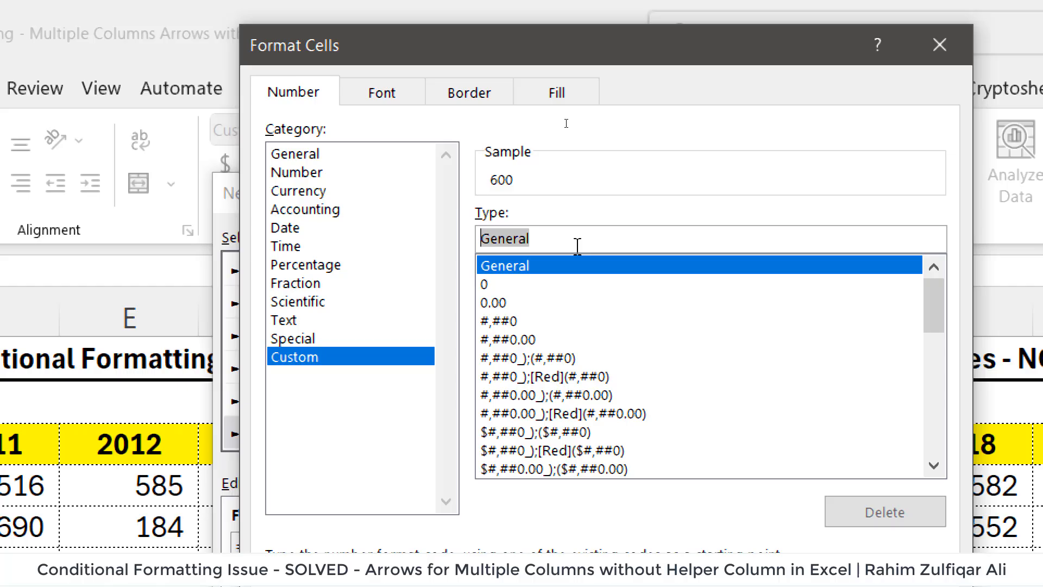
{"action": "type", "text": "["}
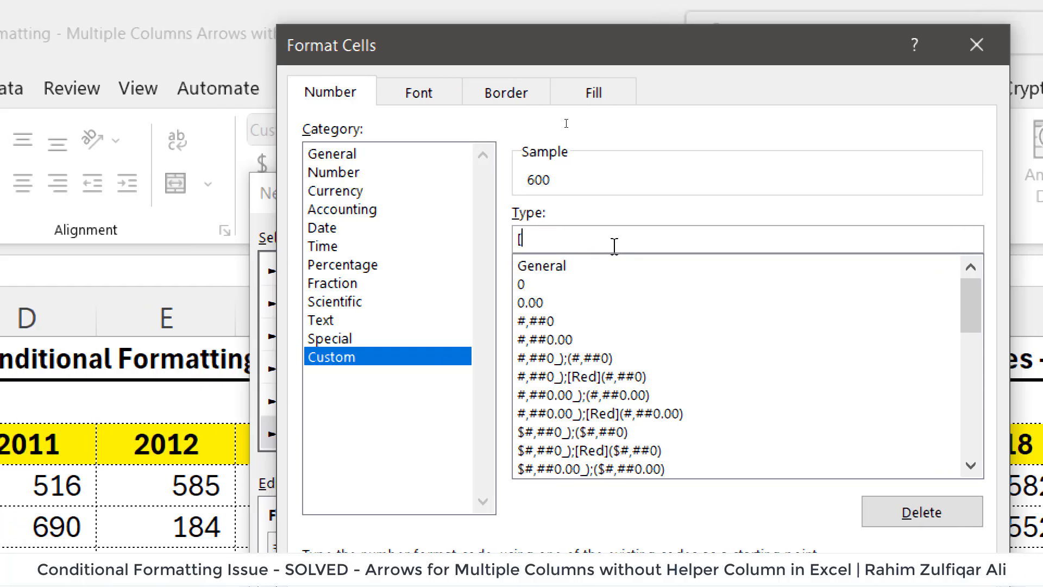
{"action": "type", "text": "color 10"}
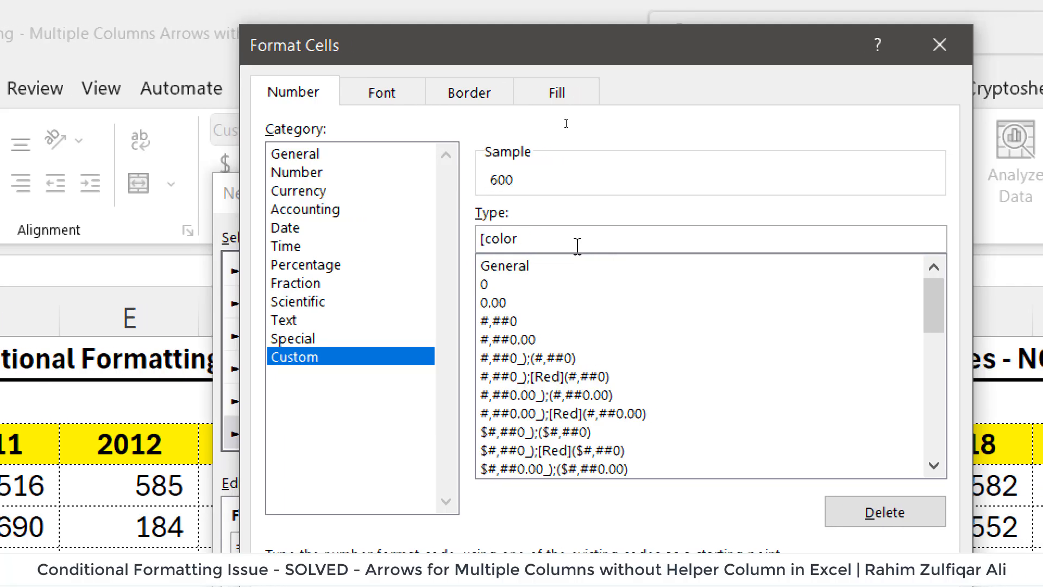
{"action": "type", "text": "]"}
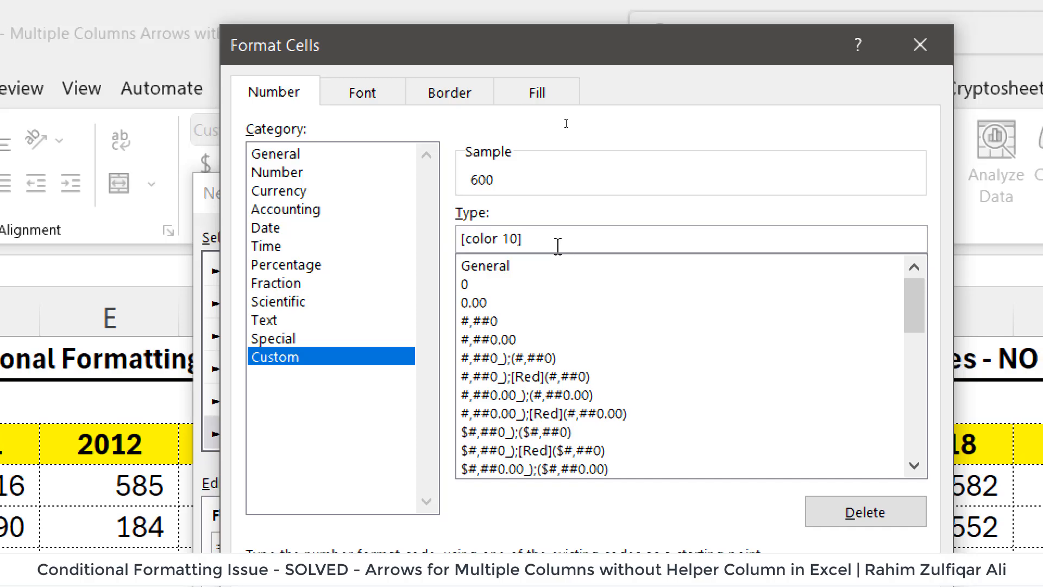
{"action": "type", "text": "#"}
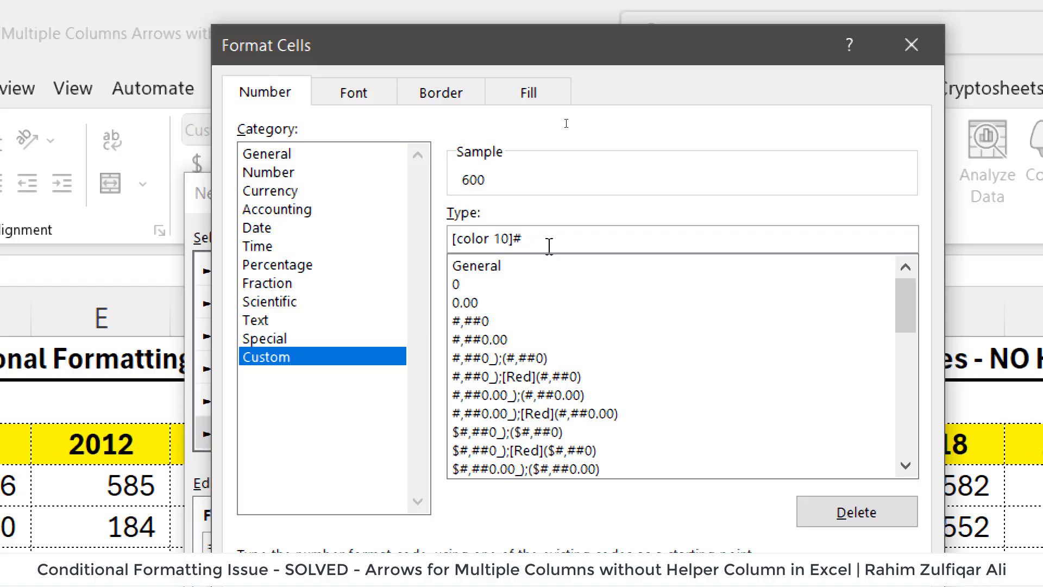
{"action": "key", "text": "ctrl+v"}
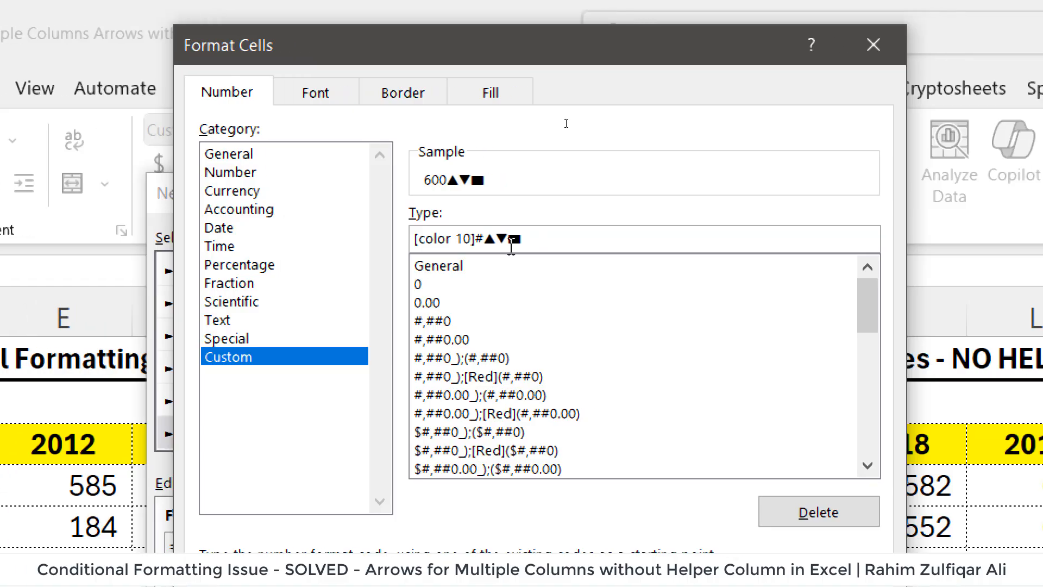
{"action": "key", "text": "BackSpace"}
{"action": "key", "text": "BackSpace"}
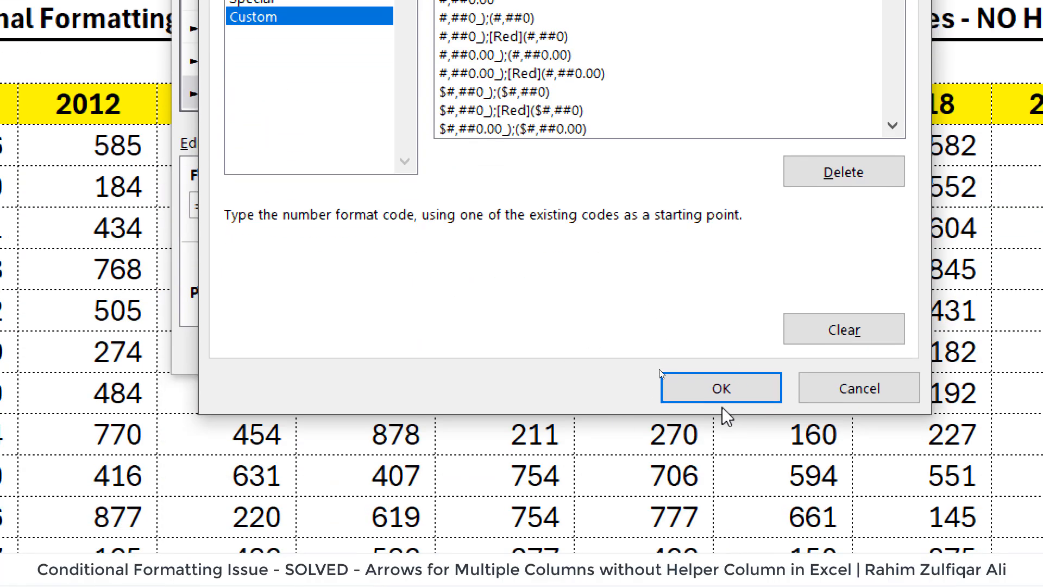
{"action": "left_click", "coordinate": [725, 384]}
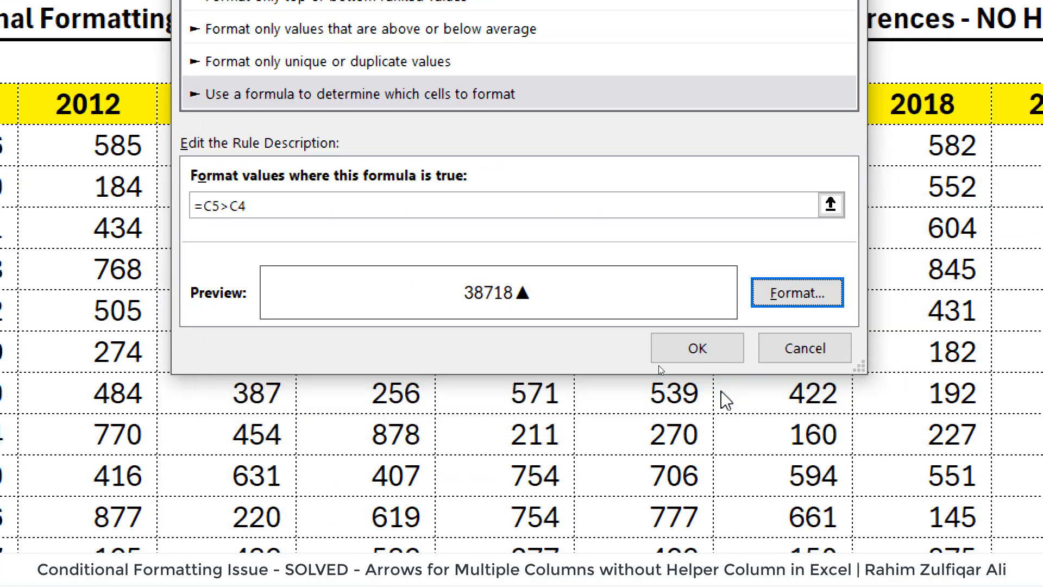
{"action": "left_click", "coordinate": [682, 342]}
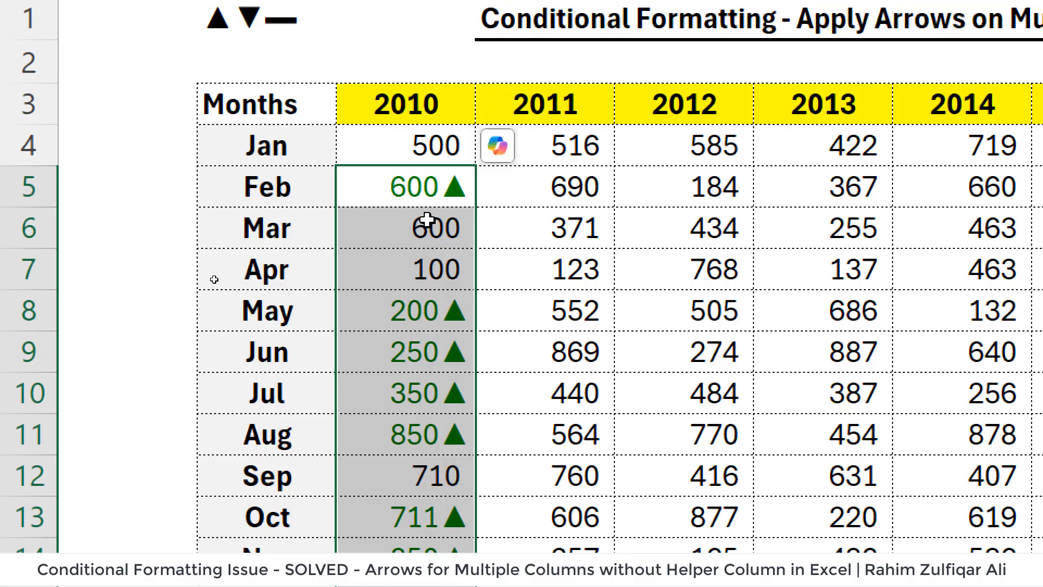
Compare the 2010 values from January to June with the preceding month to check where the up arrow is applied.
{"action": "left_click", "coordinate": [428, 219]}
{"action": "left_click", "coordinate": [372, 190]}
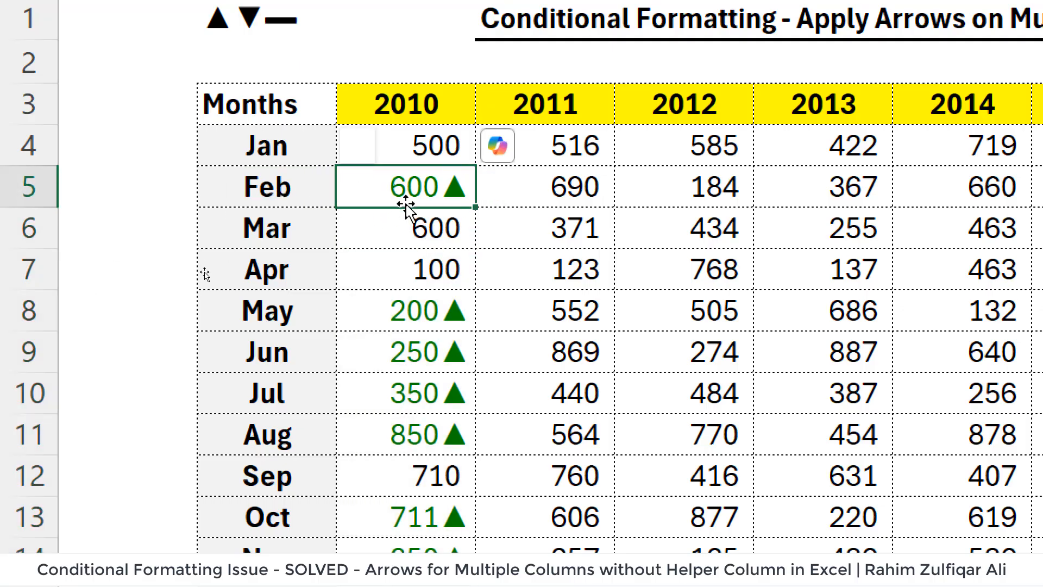
{"action": "left_click", "coordinate": [426, 147]}
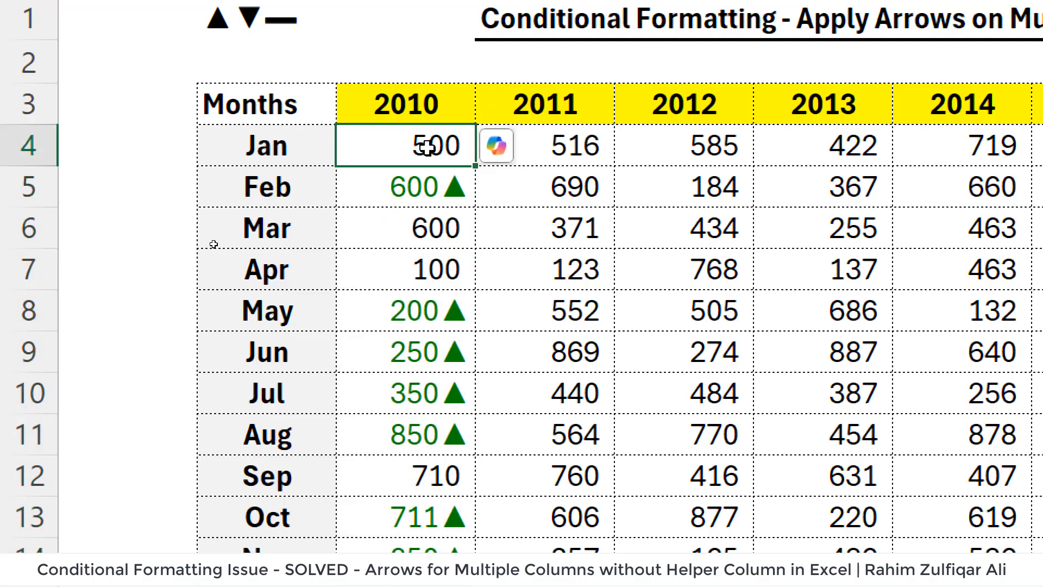
{"action": "left_click", "coordinate": [421, 187]}
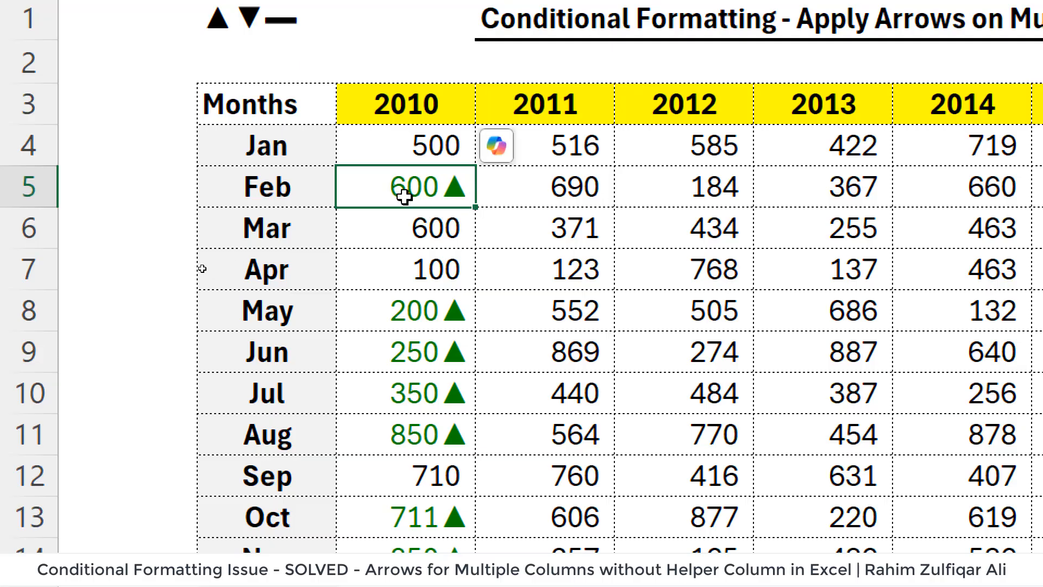
{"action": "left_click", "coordinate": [413, 310]}
{"action": "left_click", "coordinate": [426, 268]}
{"action": "left_click", "coordinate": [412, 352]}
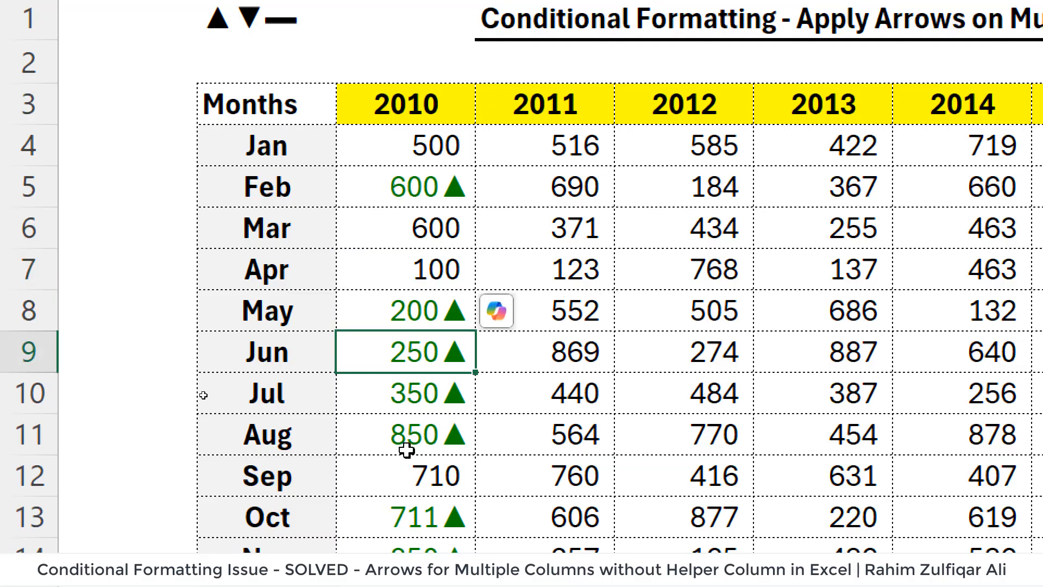
Start another conditional formatting rule for the 2010 values in C5:C15, using a formula to determine which cells to format.
{"action": "left_click", "coordinate": [419, 519]}
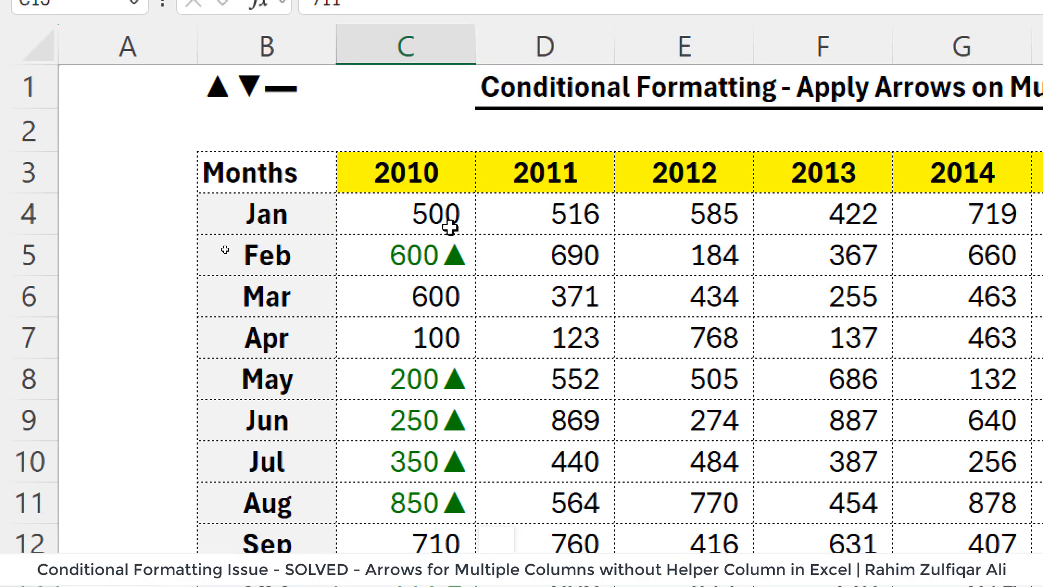
{"action": "left_click_drag", "start_coordinate": [435, 252], "coordinate": [446, 527]}
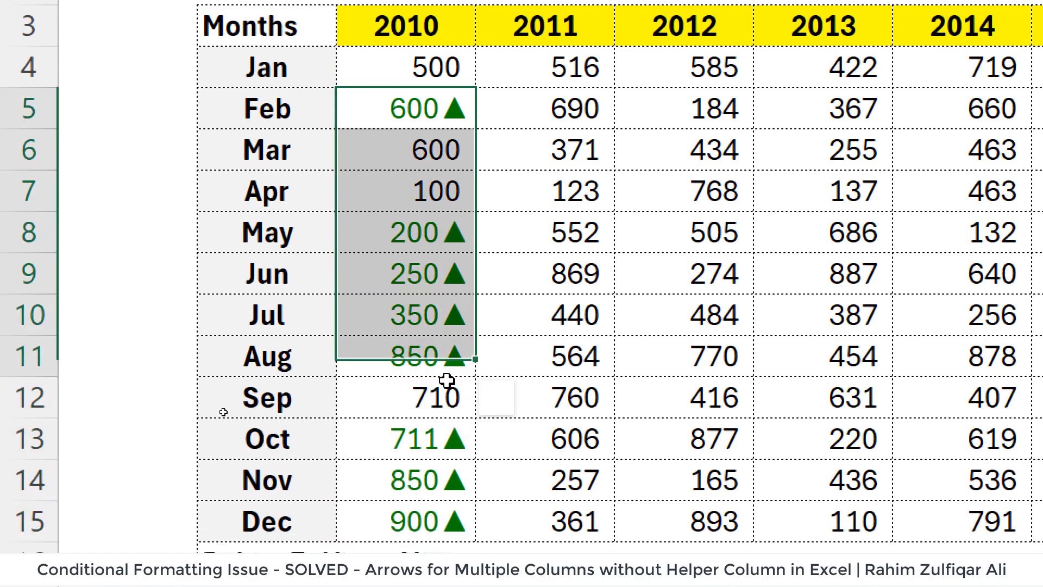
{"action": "left_click_drag", "start_coordinate": [446, 381], "coordinate": [435, 518]}
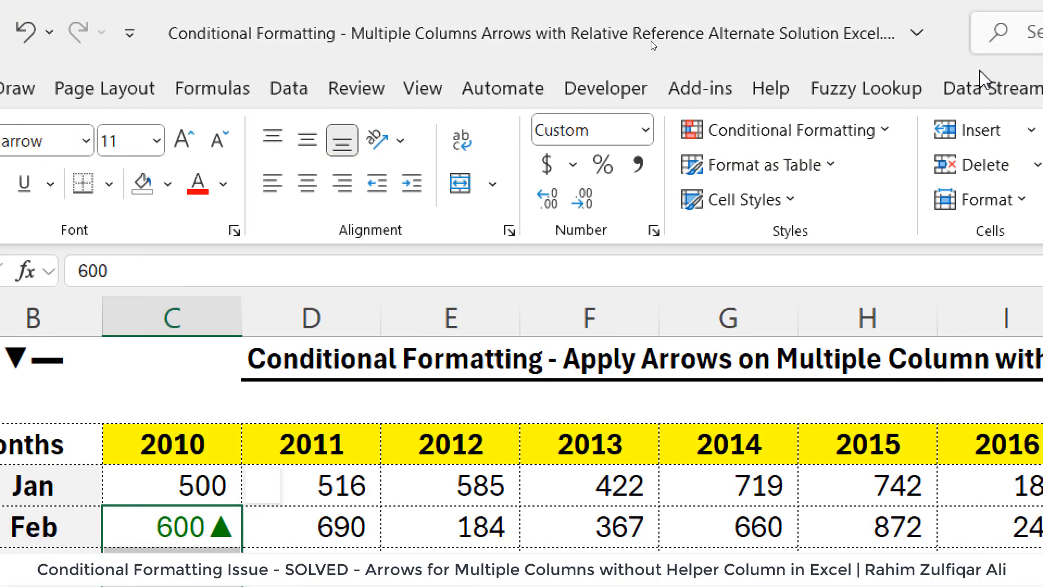
{"action": "left_click", "coordinate": [872, 136]}
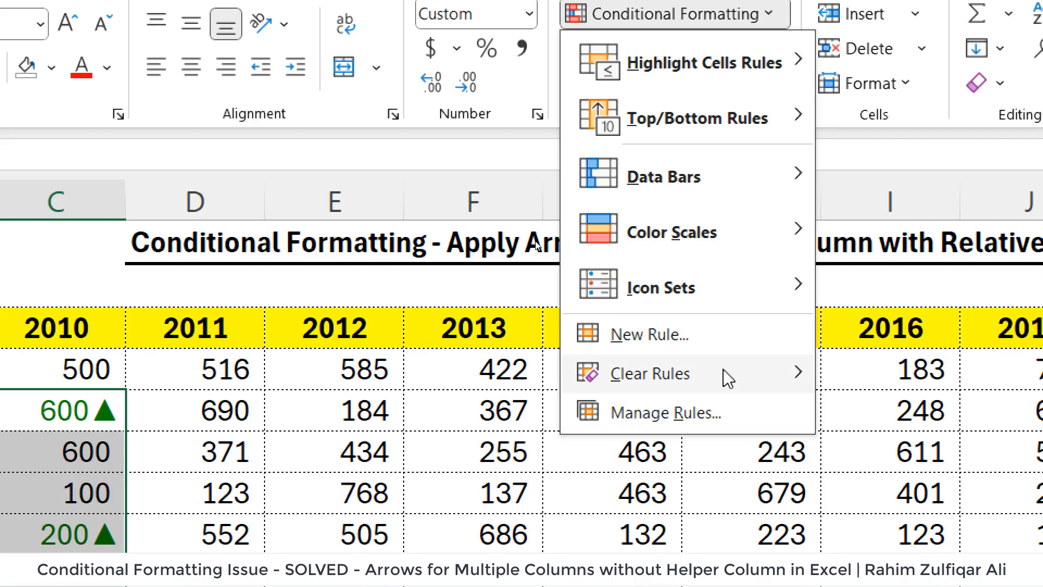
{"action": "left_click", "coordinate": [709, 342]}
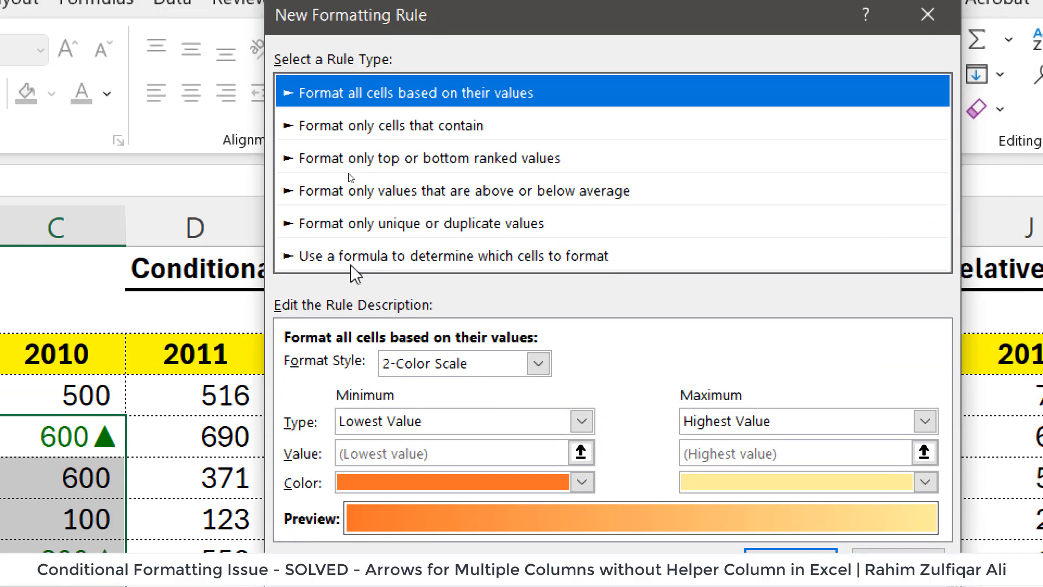
{"action": "left_click", "coordinate": [491, 292]}
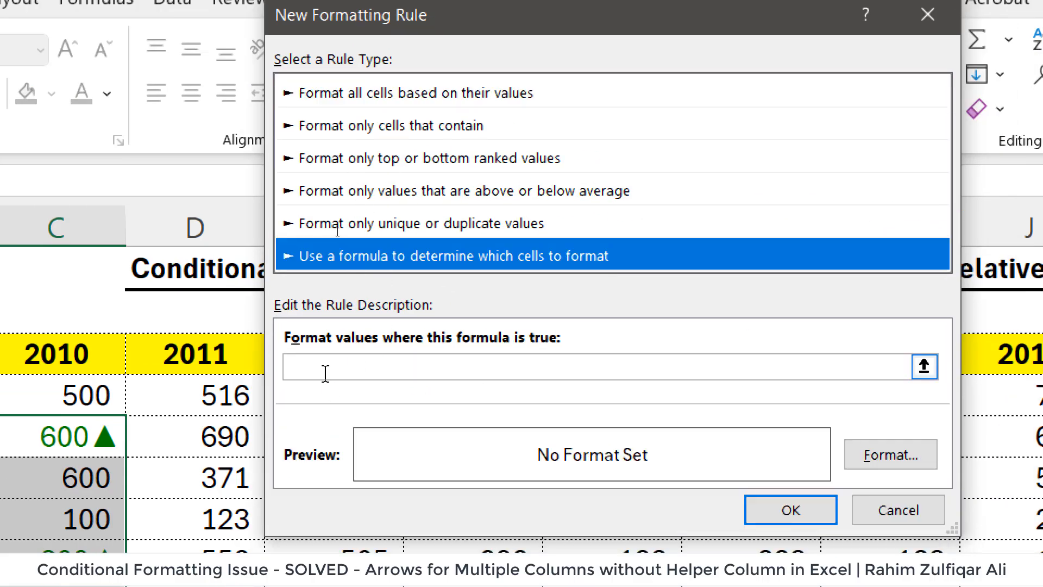
Enter the rule formula =C5<C4 with relative references to catch months lower than the previous one.
{"action": "type", "text": "="}
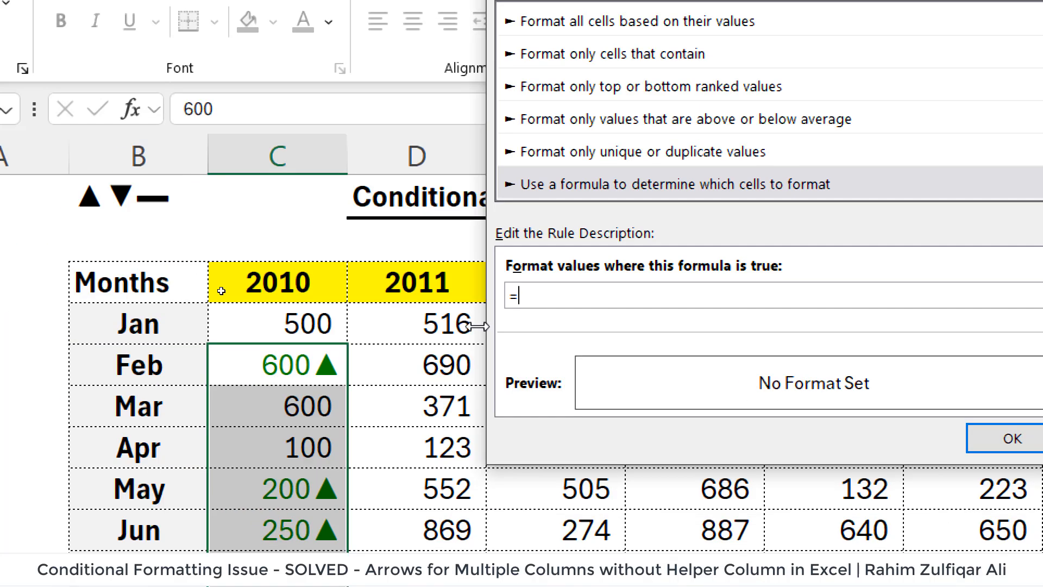
{"action": "left_click", "coordinate": [280, 365]}
{"action": "key", "text": "F4"}
{"action": "key", "text": "F4"}
{"action": "key", "text": "F4"}
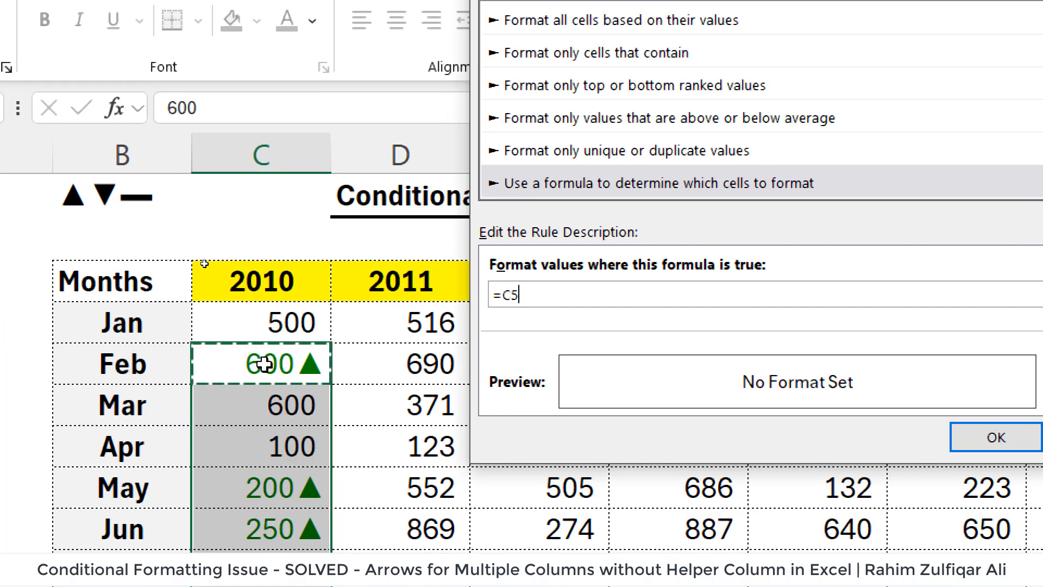
{"action": "type", "text": "<"}
{"action": "left_click", "coordinate": [255, 328]}
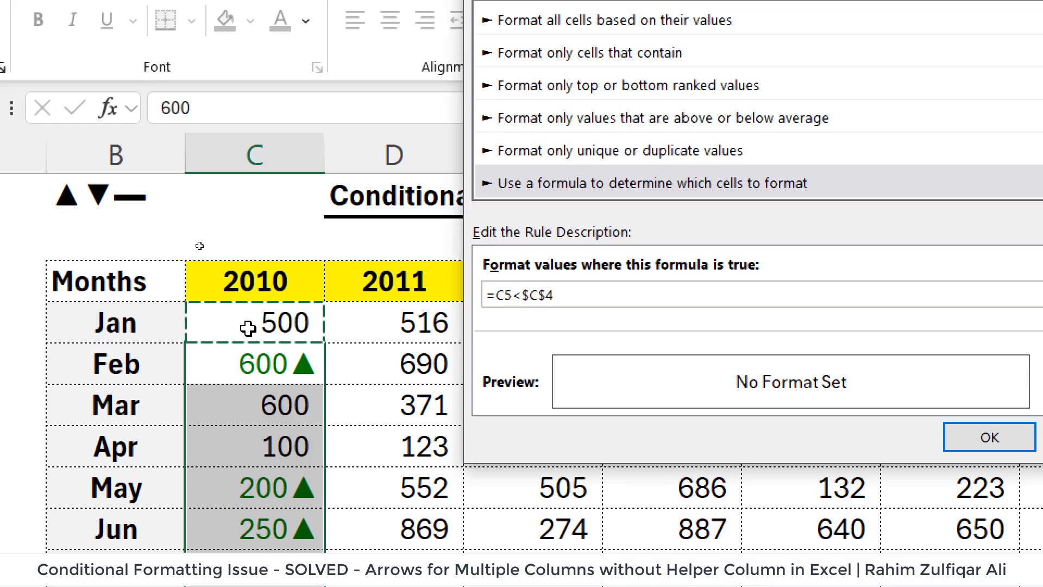
{"action": "key", "text": "F4"}
{"action": "key", "text": "F4"}
{"action": "key", "text": "F4"}
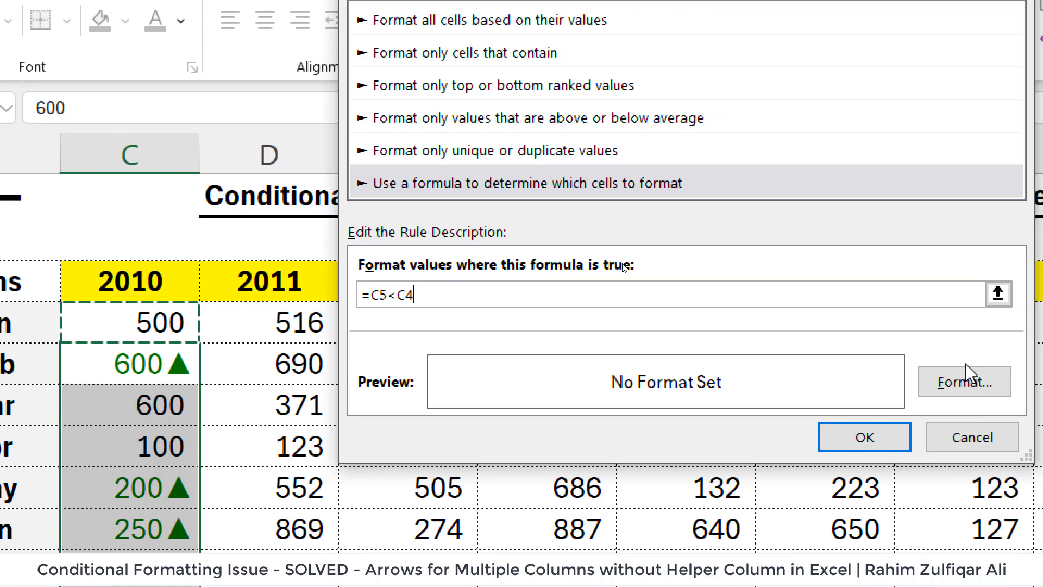
Give the decrease rule the custom number format [red]#▼, keeping only the down arrow from the pasted symbols, and apply the rule.
{"action": "left_click", "coordinate": [967, 383]}
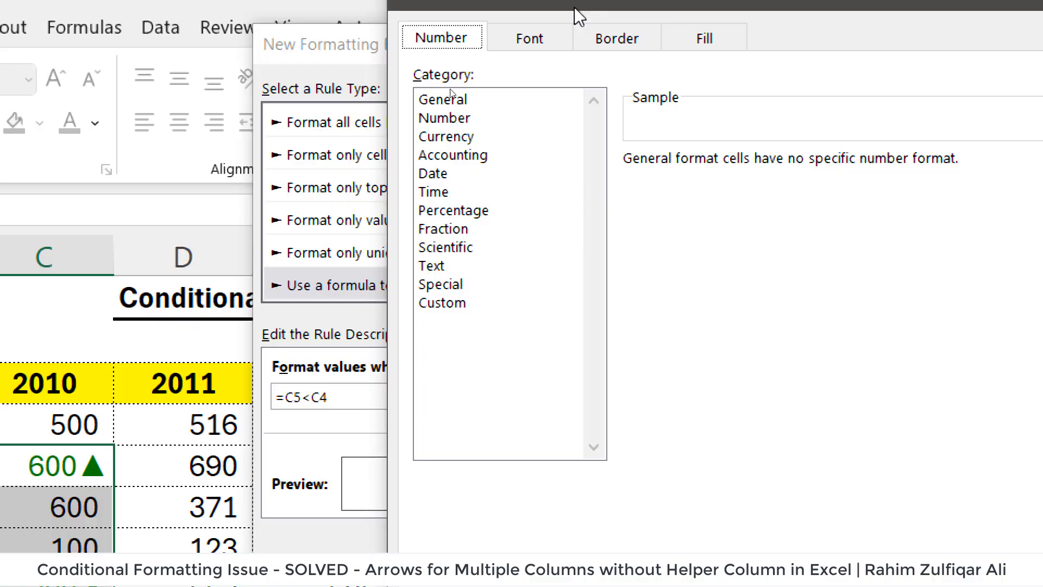
{"action": "left_click", "coordinate": [462, 305]}
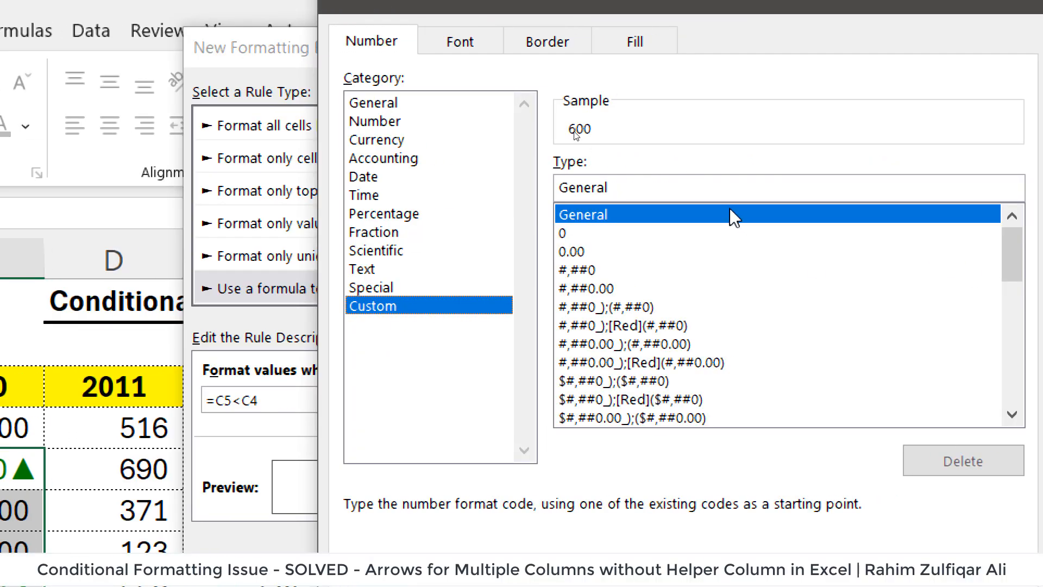
{"action": "double_click", "coordinate": [635, 186]}
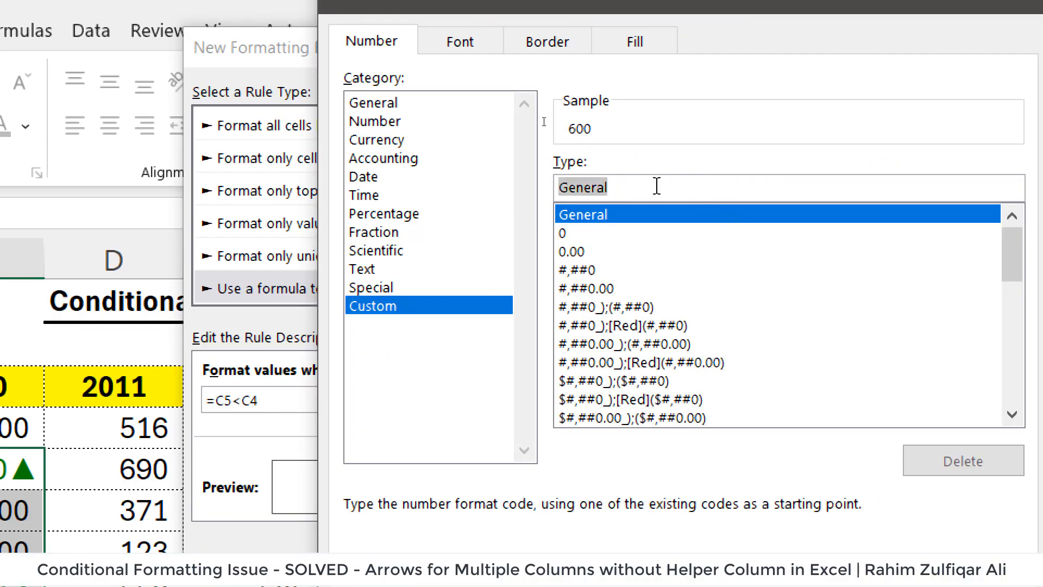
{"action": "type", "text": "red]#"}
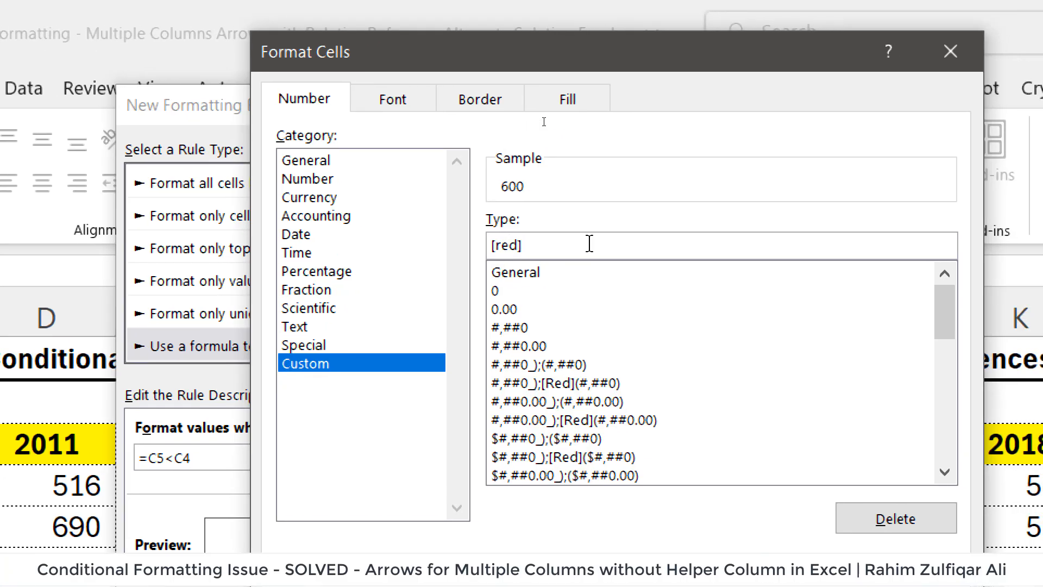
{"action": "type", "text": "▲▼■"}
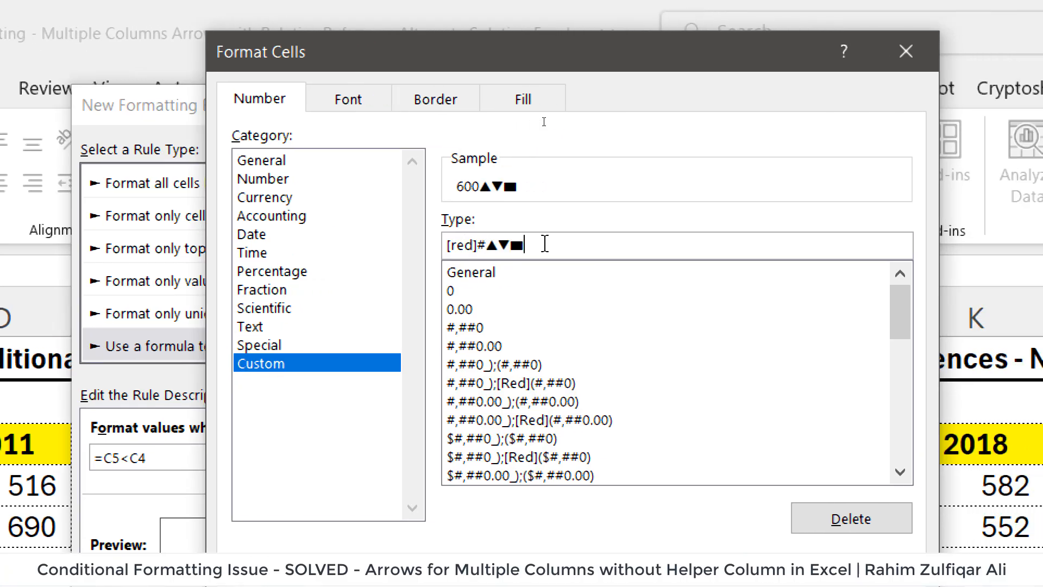
{"action": "key", "text": "BackSpace"}
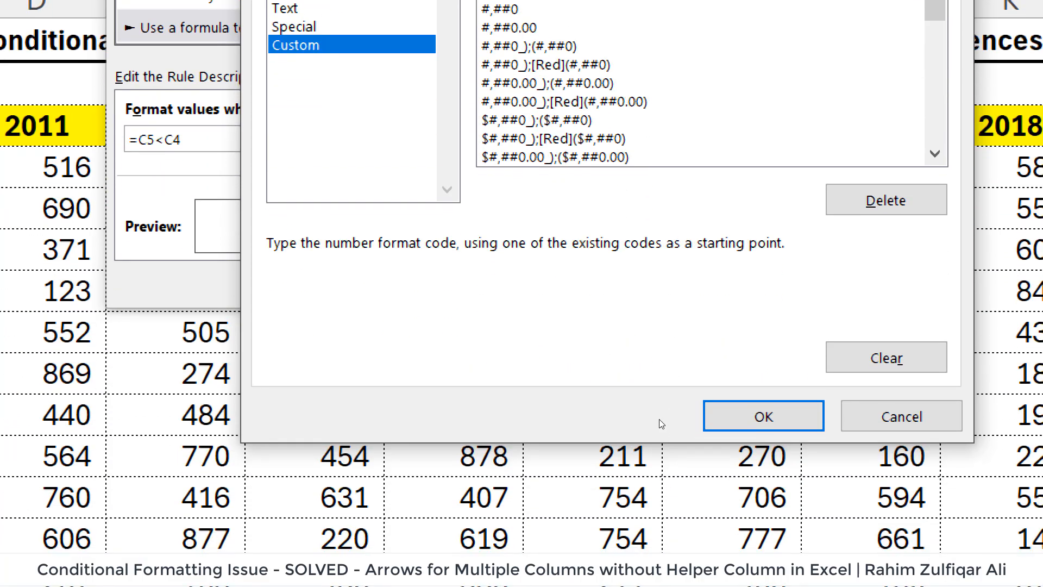
{"action": "left_click", "coordinate": [717, 419]}
{"action": "left_click", "coordinate": [645, 282]}
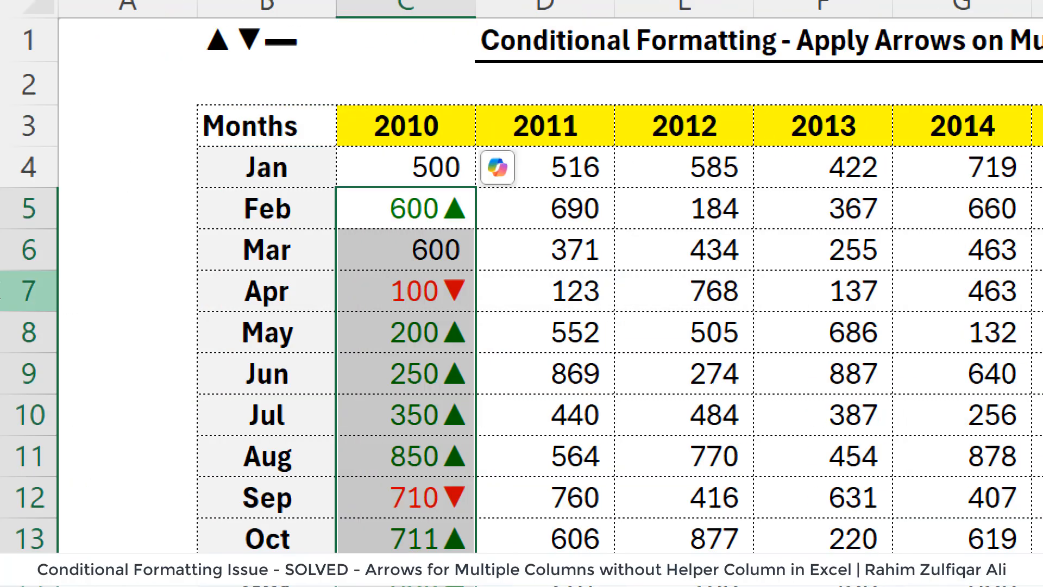
Compare the 2010 values for March, April, August and September with their preceding months to check the arrows.
{"action": "left_click", "coordinate": [353, 292]}
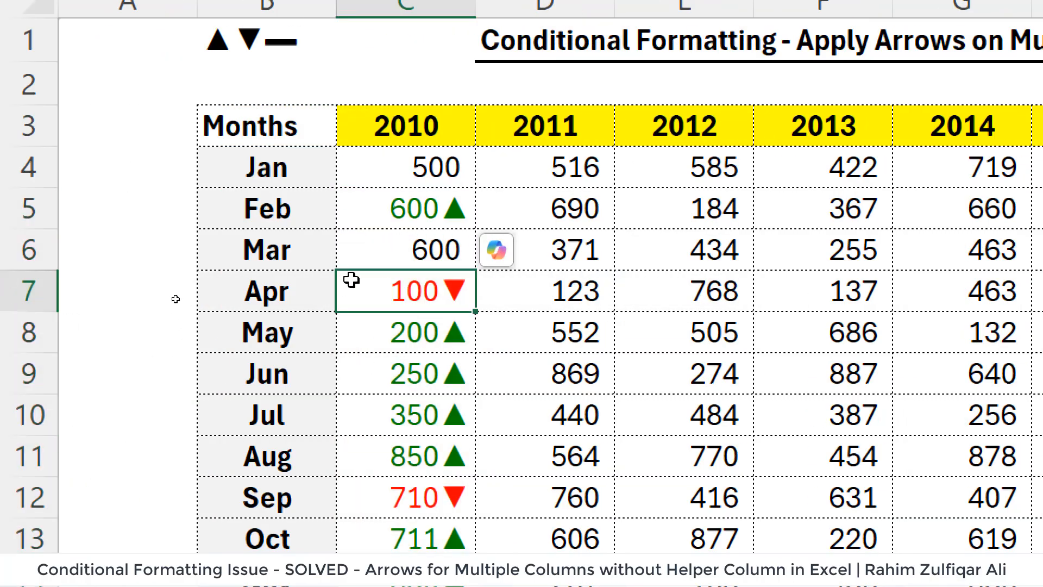
{"action": "left_click", "coordinate": [279, 291]}
{"action": "left_click", "coordinate": [434, 287]}
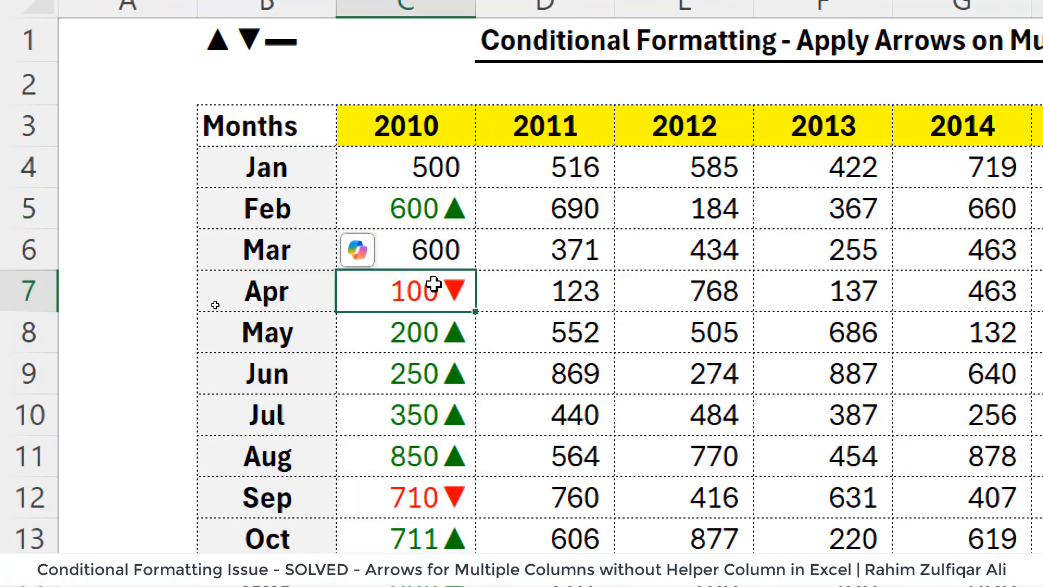
{"action": "left_click", "coordinate": [416, 260]}
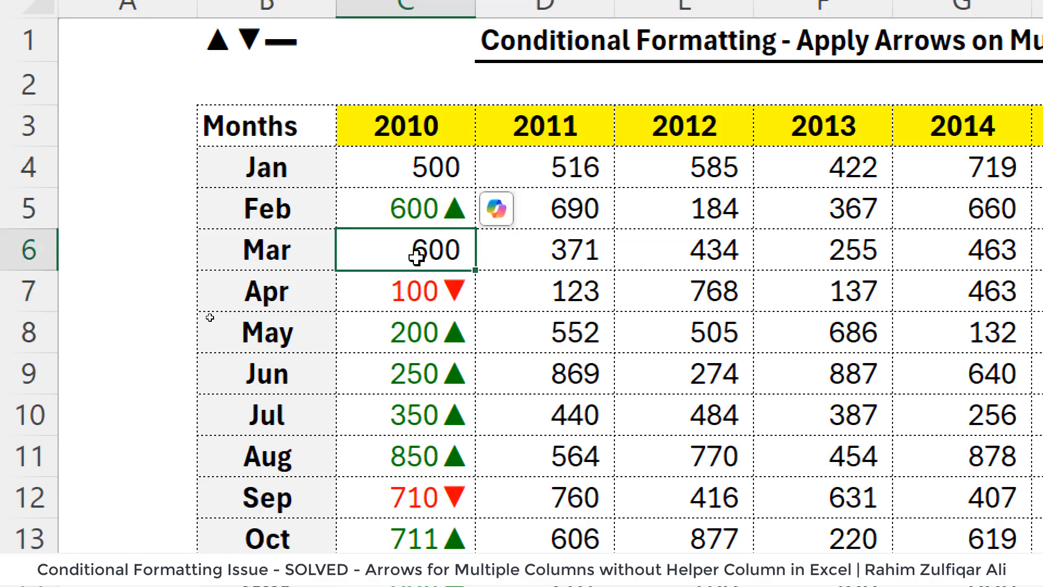
{"action": "scroll", "coordinate": [416, 260], "scroll_direction": "down", "scroll_amount": 1}
{"action": "left_click", "coordinate": [411, 313]}
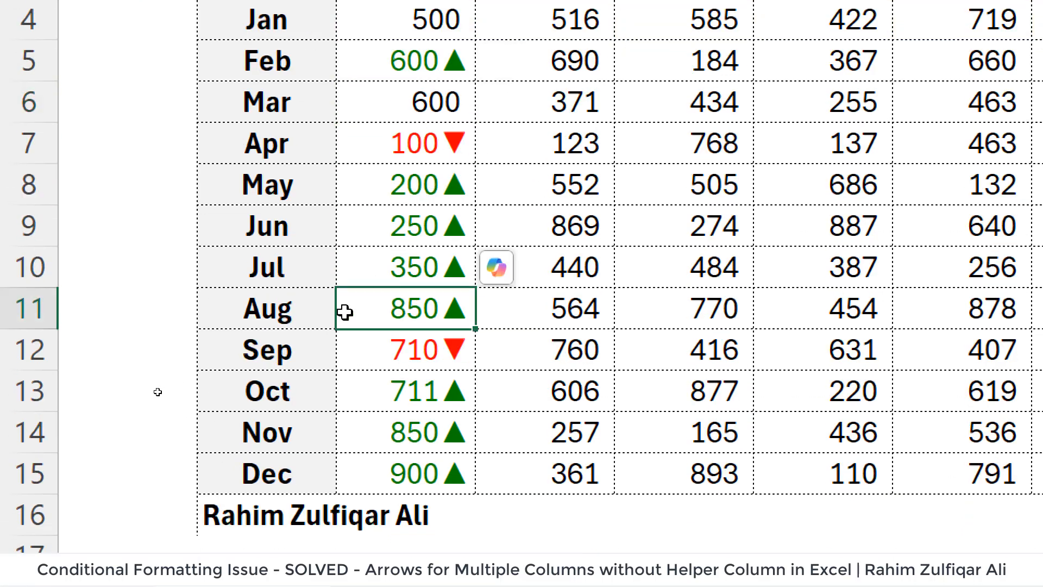
{"action": "left_click", "coordinate": [298, 342]}
{"action": "left_click", "coordinate": [430, 363]}
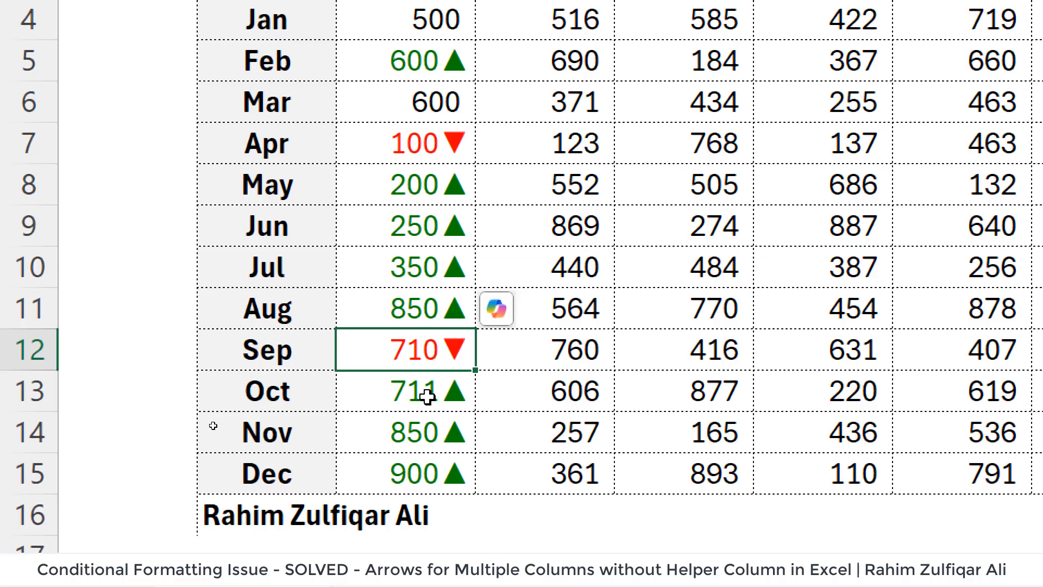
{"action": "left_click", "coordinate": [416, 306]}
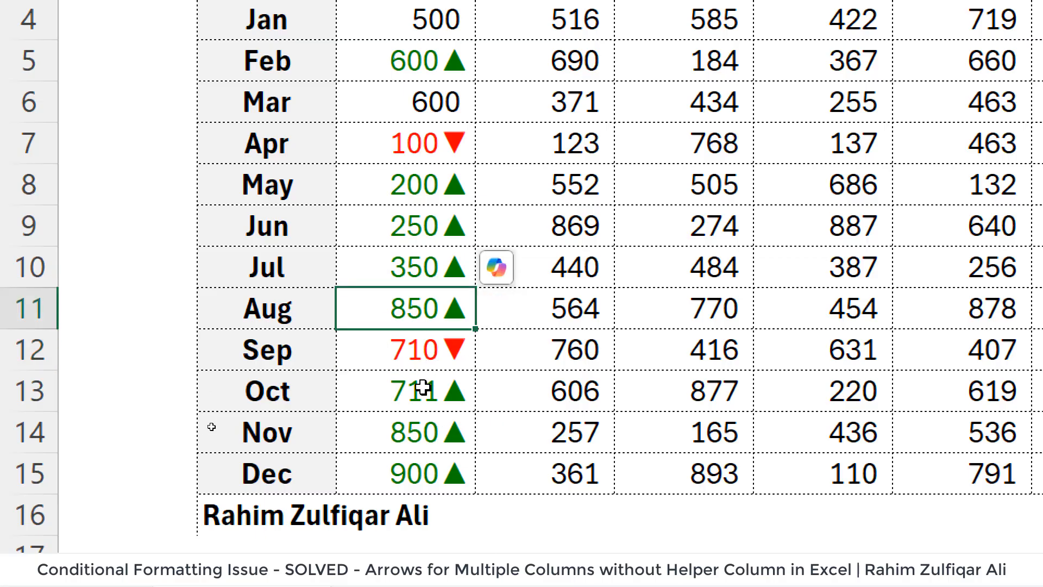
{"action": "left_click", "coordinate": [435, 354]}
{"action": "left_click", "coordinate": [451, 103]}
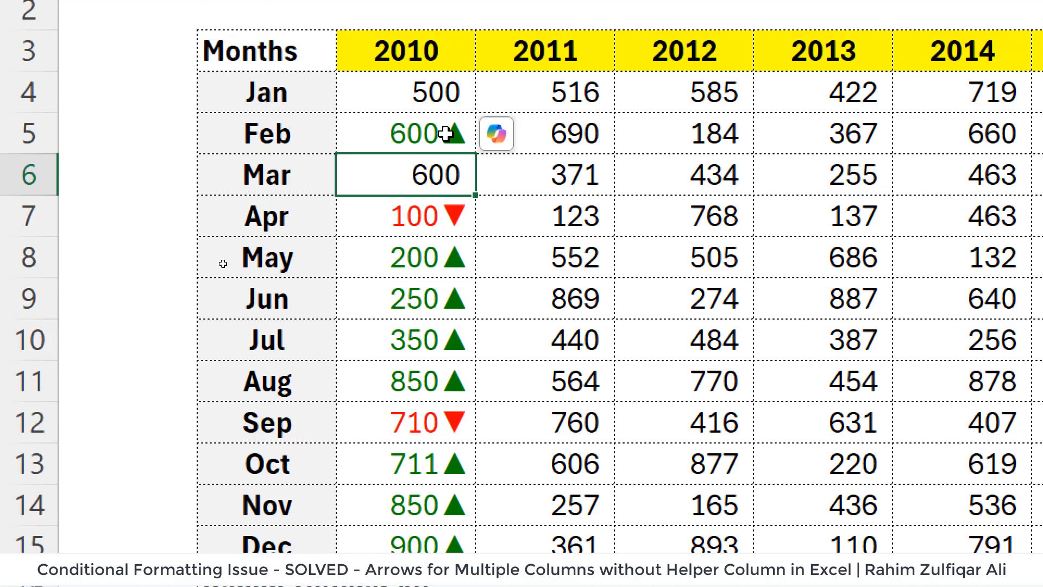
{"action": "left_click", "coordinate": [426, 228]}
Start a third formula-based conditional formatting rule for the 2010 values from February to December.
{"action": "left_click_drag", "start_coordinate": [425, 133], "coordinate": [342, 531]}
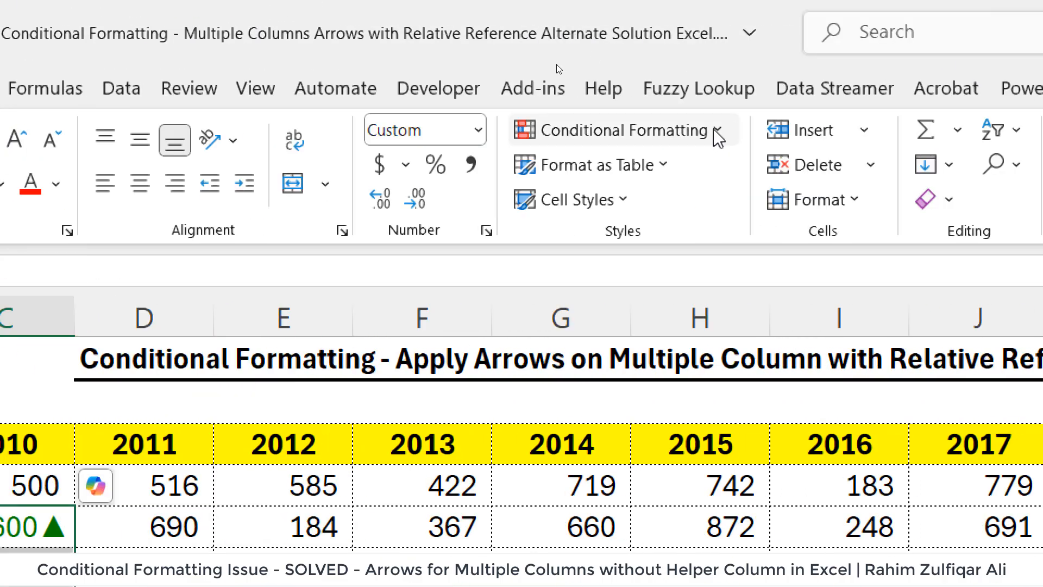
{"action": "left_click", "coordinate": [935, 9]}
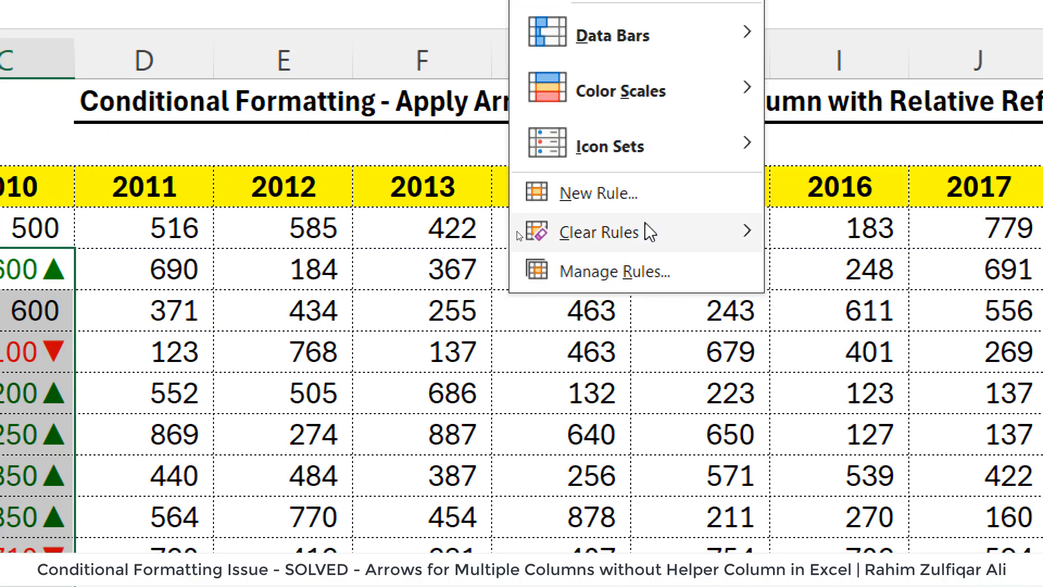
{"action": "left_click", "coordinate": [624, 451]}
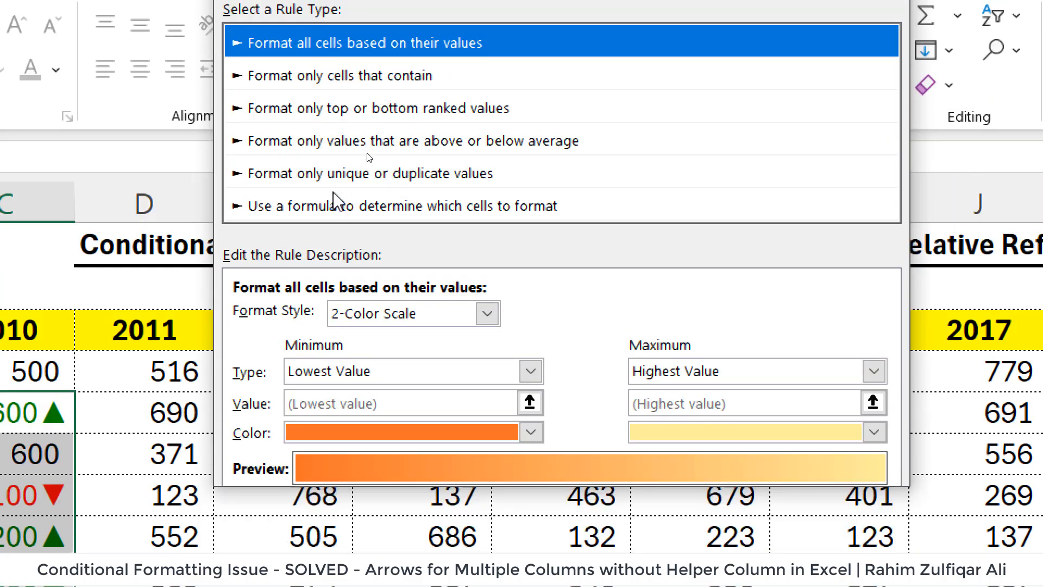
{"action": "left_click", "coordinate": [337, 63]}
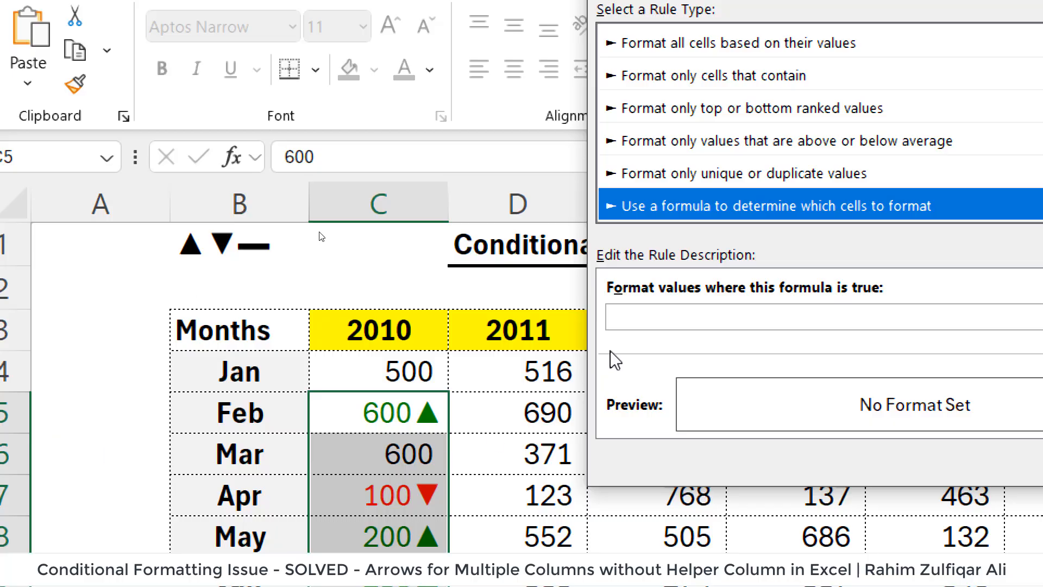
Enter the rule formula =C5=C4 with relative references to catch months equal to the previous one.
{"action": "left_click", "coordinate": [627, 320]}
{"action": "type", "text": "="}
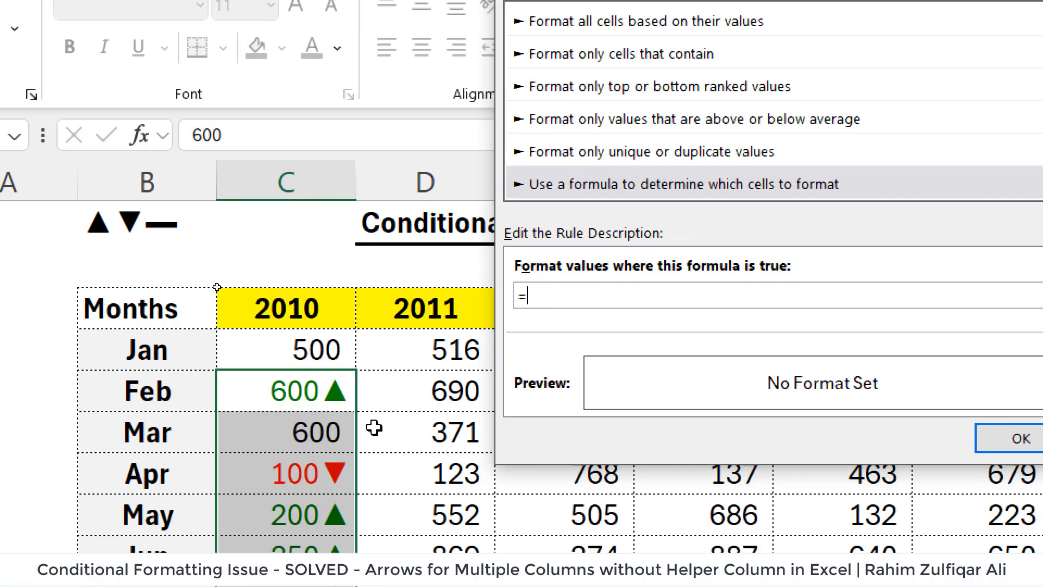
{"action": "left_click", "coordinate": [264, 392]}
{"action": "key", "text": "F4"}
{"action": "key", "text": "F4"}
{"action": "key", "text": "F4"}
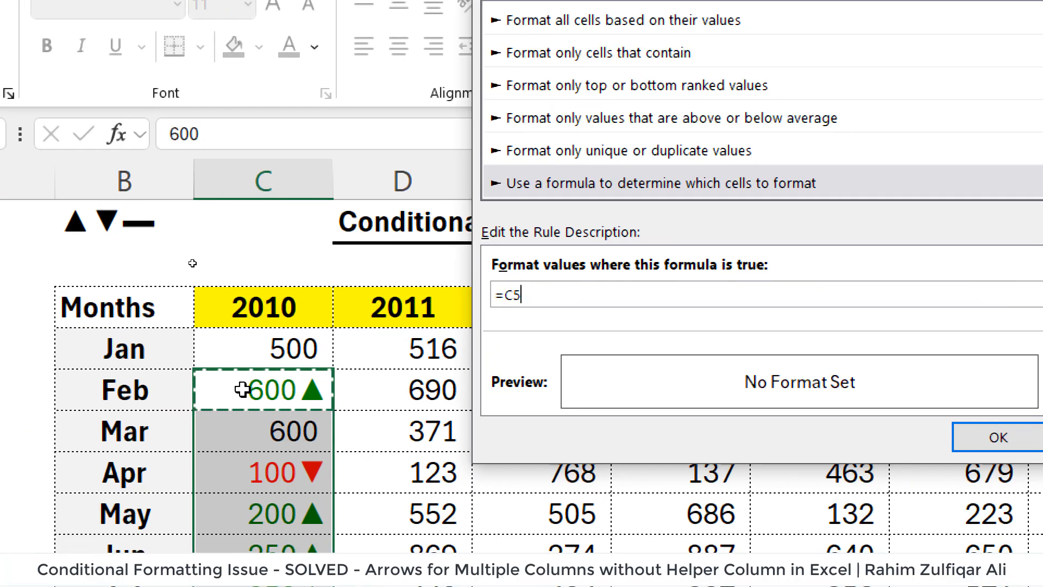
{"action": "type", "text": "="}
{"action": "left_click", "coordinate": [245, 360]}
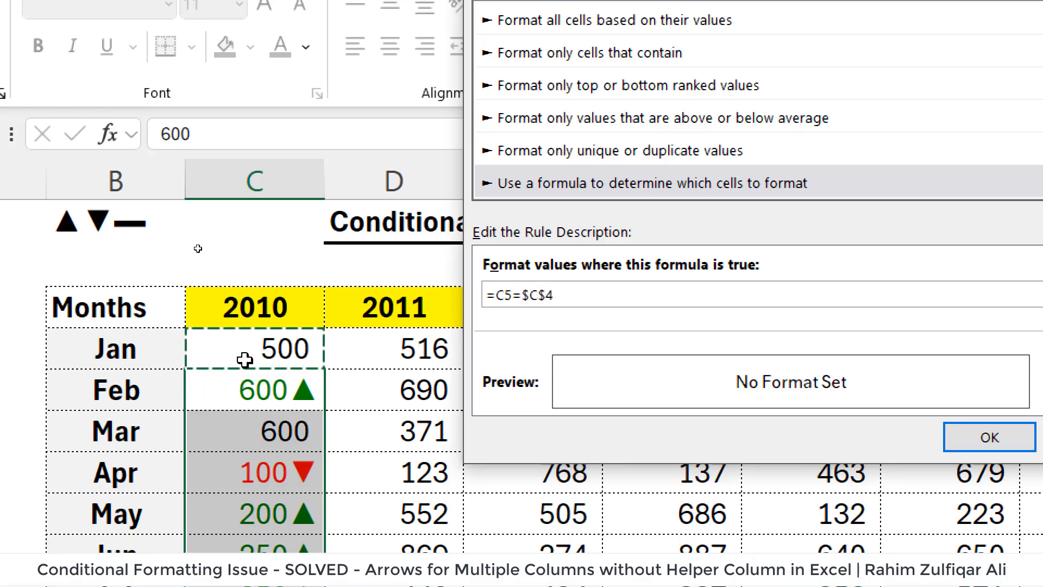
{"action": "key", "text": "F4"}
{"action": "key", "text": "F4"}
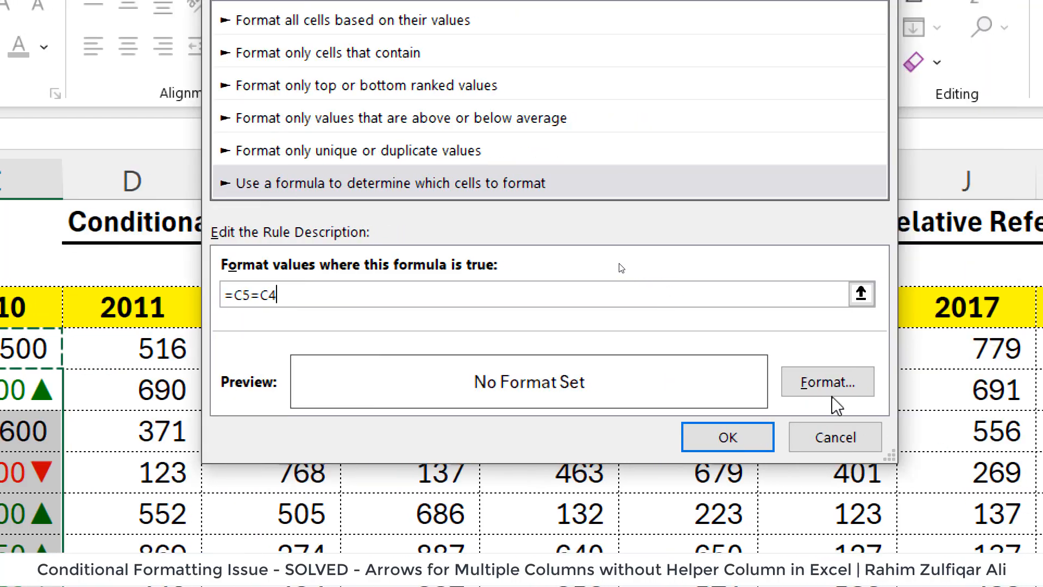
Give the equal-value rule the custom number format [yellow]#▬, keeping only the dash from the pasted symbols, and apply the rule.
{"action": "left_click", "coordinate": [828, 388]}
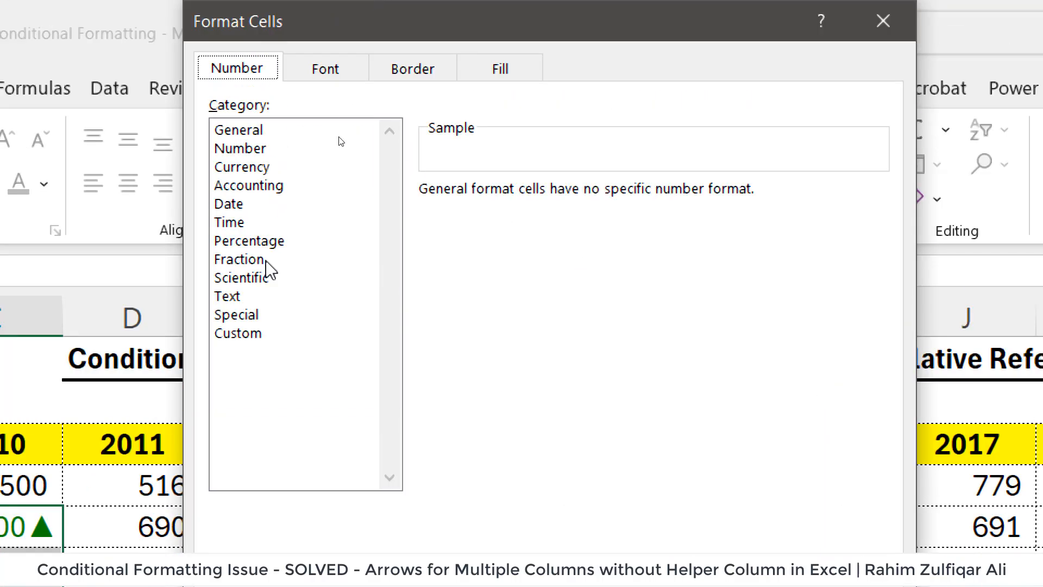
{"action": "left_click", "coordinate": [261, 336]}
{"action": "double_click", "coordinate": [511, 212]}
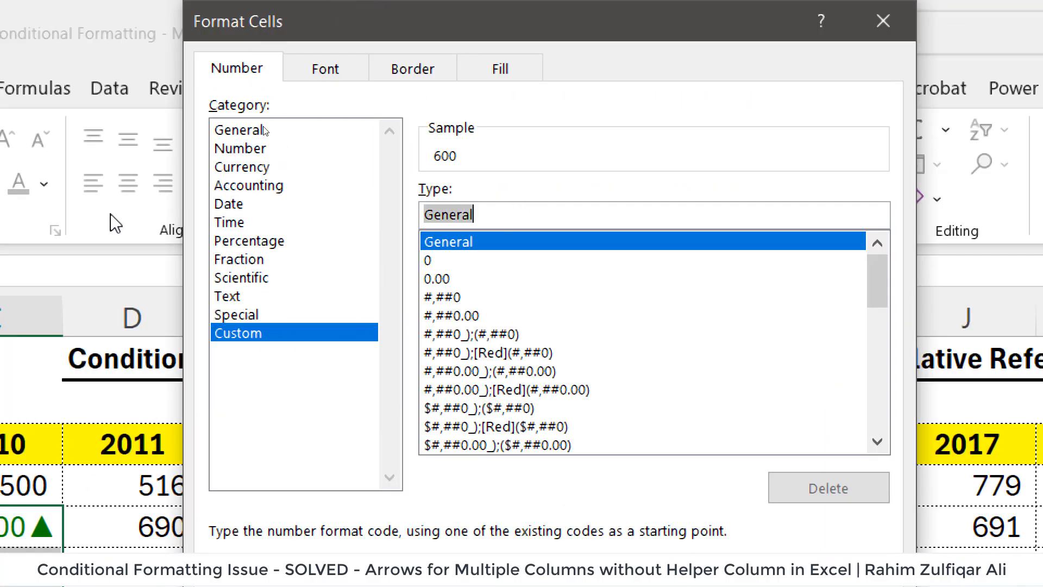
{"action": "type", "text": "[yel"}
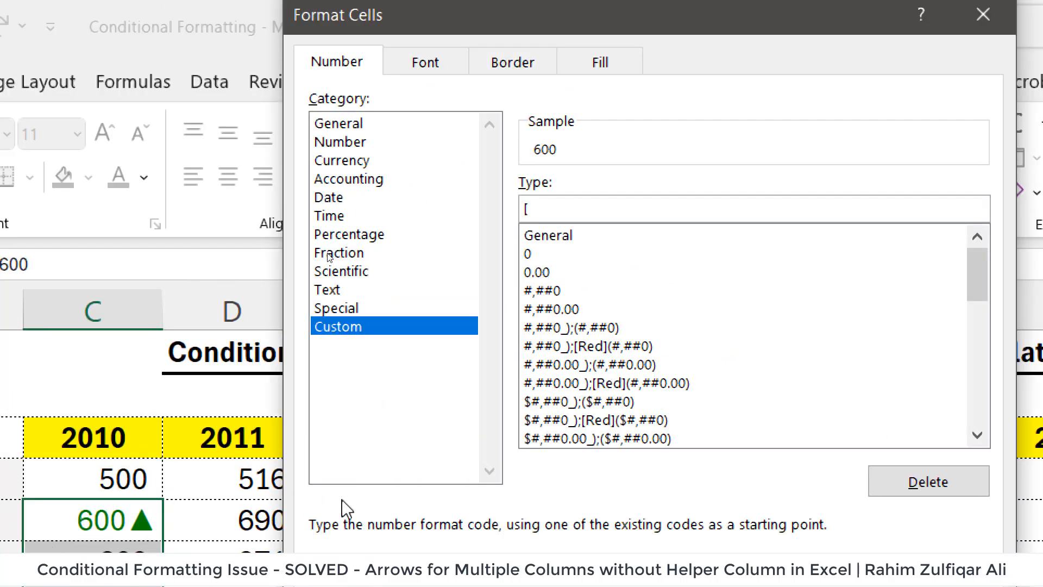
{"action": "type", "text": "low]"}
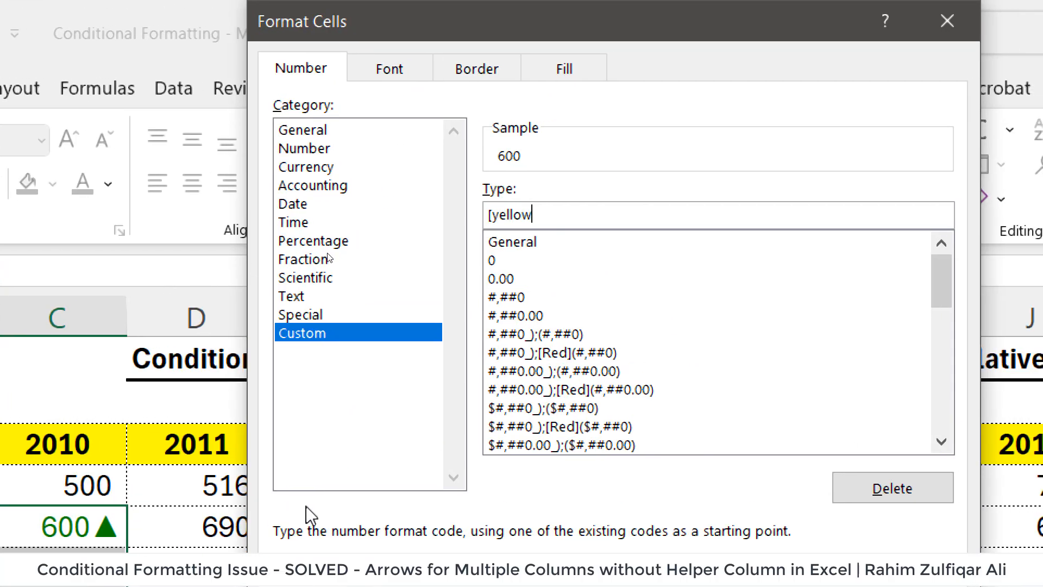
{"action": "type", "text": "#▲▼■"}
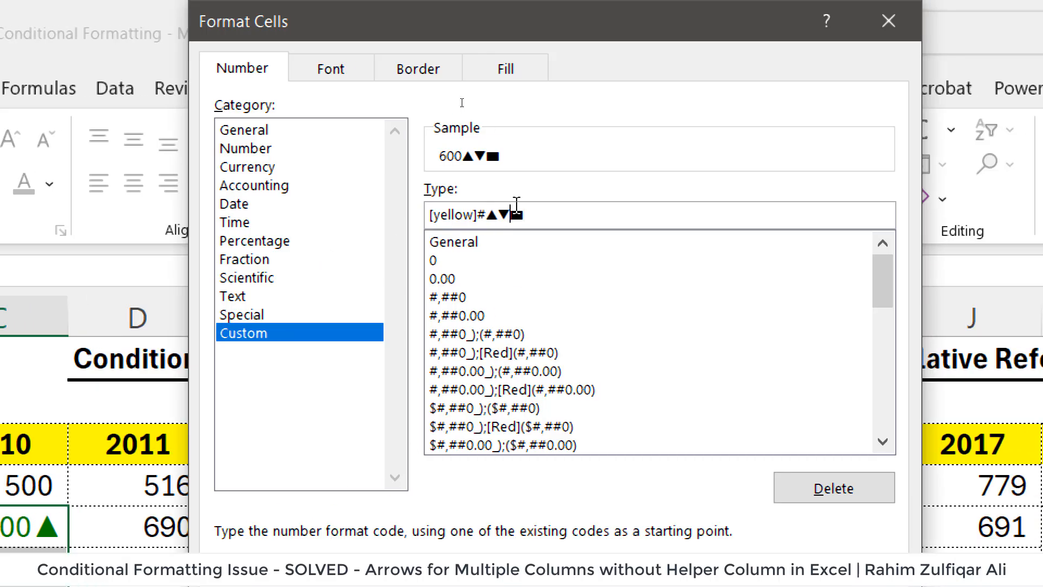
{"action": "key", "text": "BackSpace"}
{"action": "key", "text": "BackSpace"}
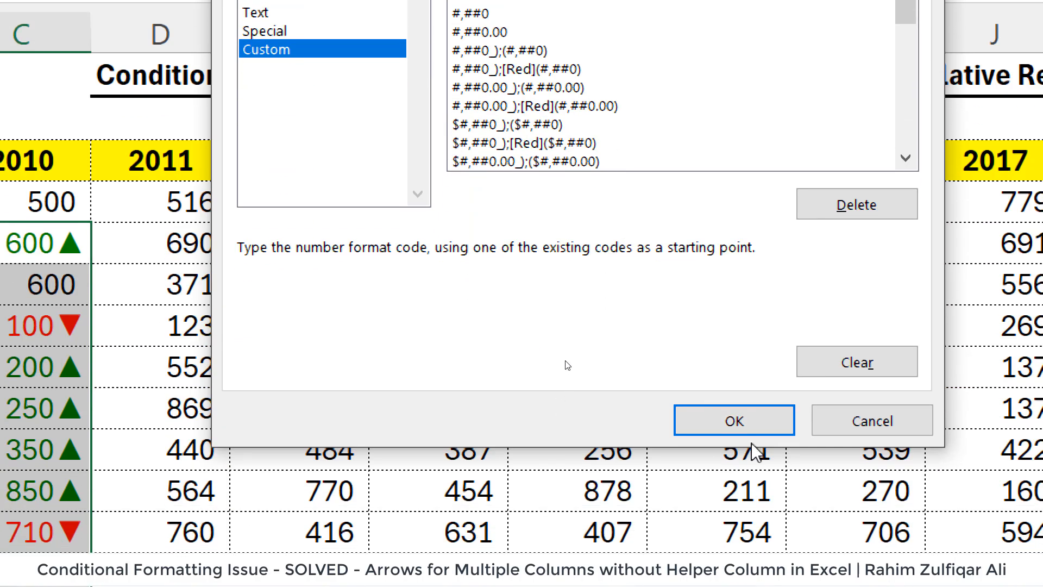
{"action": "left_click", "coordinate": [734, 421]}
{"action": "left_click", "coordinate": [757, 292]}
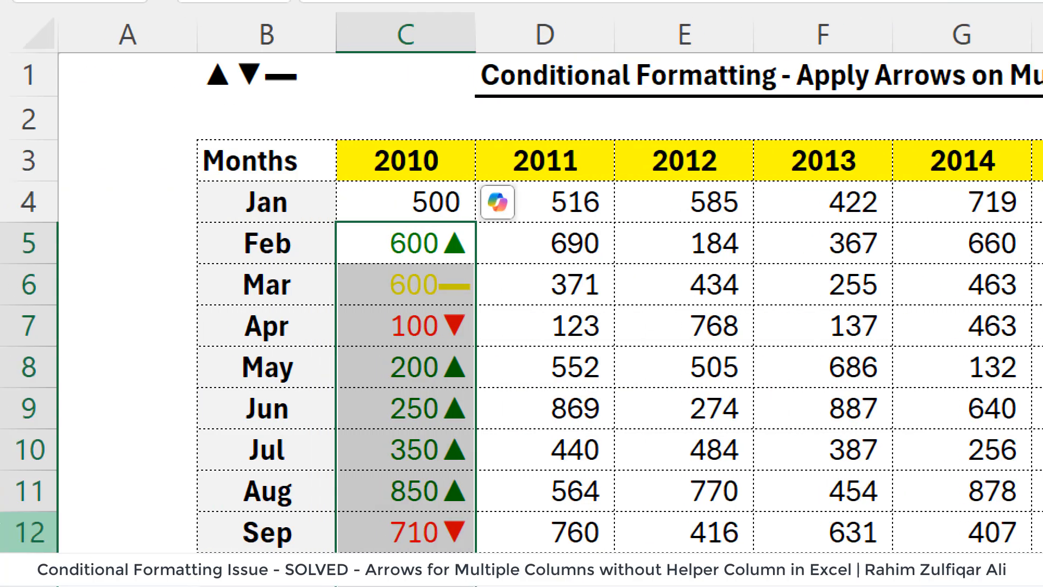
Compare the 2010 values for February and March to check the dash for equal months.
{"action": "left_click", "coordinate": [403, 435]}
{"action": "left_click", "coordinate": [401, 298]}
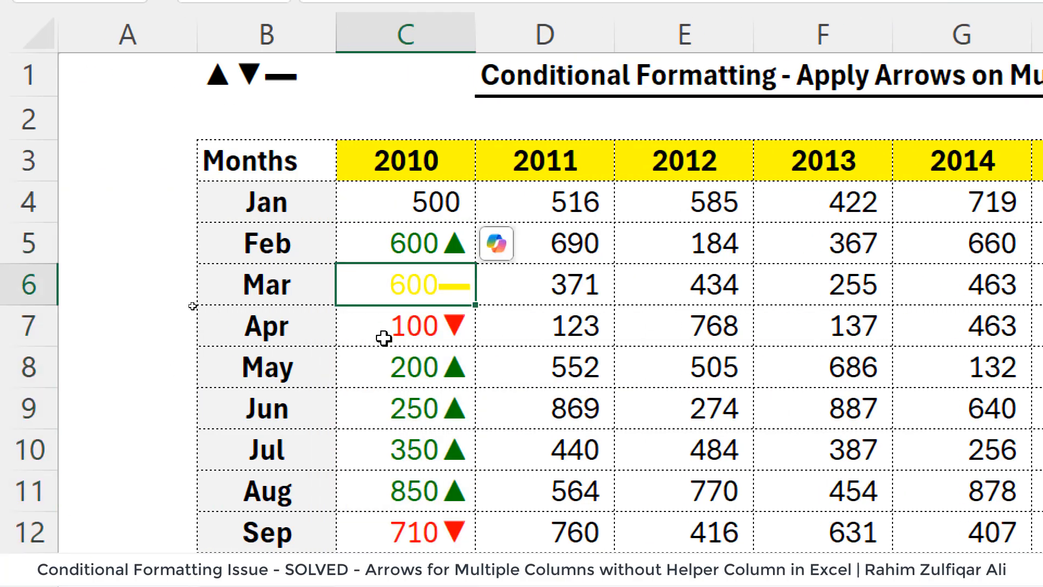
{"action": "left_click", "coordinate": [405, 242]}
{"action": "left_click", "coordinate": [402, 289]}
{"action": "left_click", "coordinate": [394, 239]}
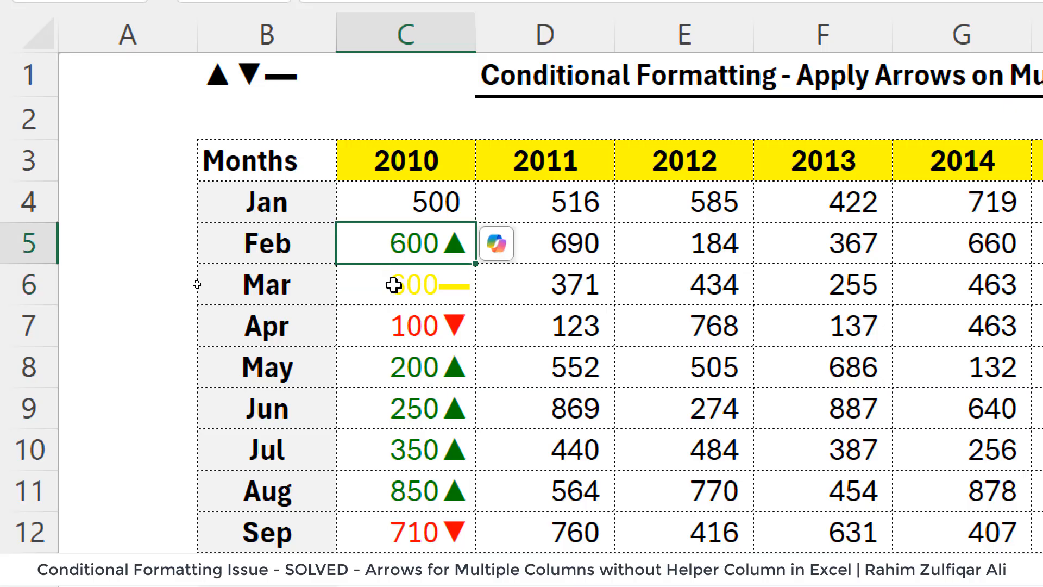
{"action": "left_click", "coordinate": [393, 287]}
{"action": "left_click", "coordinate": [390, 240]}
{"action": "left_click", "coordinate": [392, 285]}
{"action": "scroll", "coordinate": [419, 531], "scroll_direction": "down", "scroll_amount": 2}
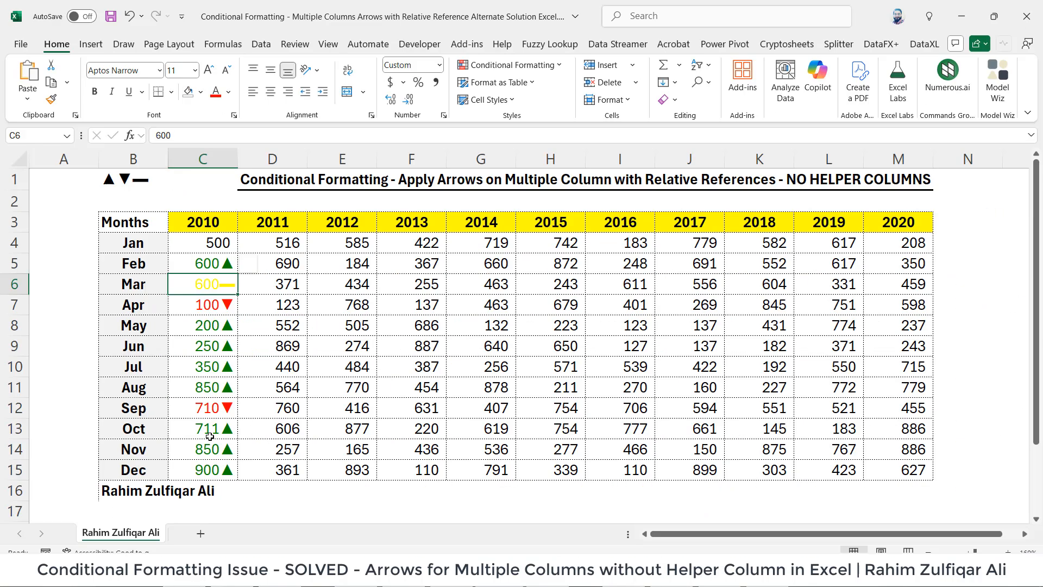
Copy the formatted 2010 cells from February to December and select the same months for 2011 to 2020 (D5:M15).
{"action": "key", "text": "Up"}
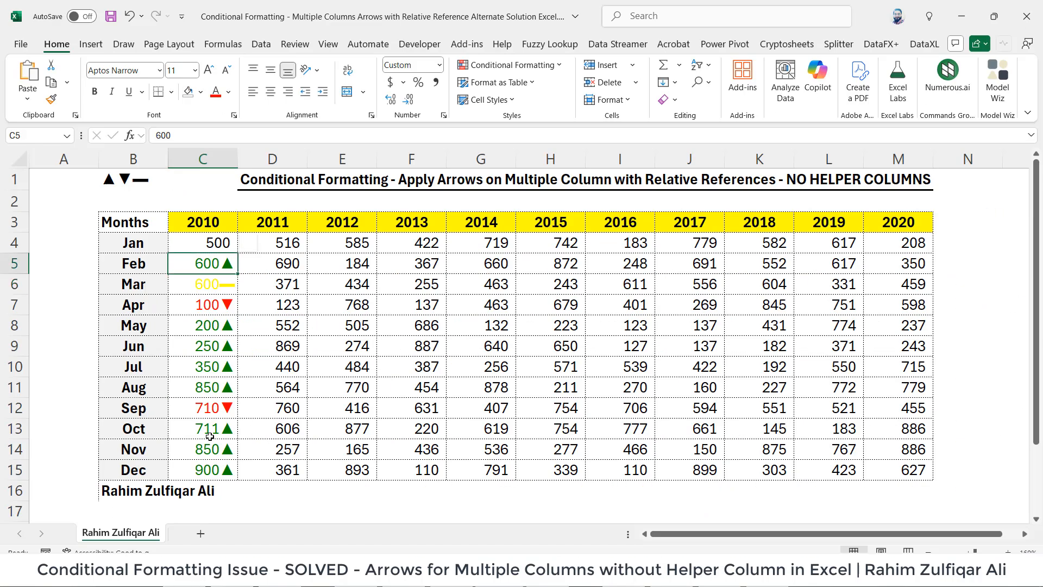
{"action": "key", "text": "ctrl+shift+Down"}
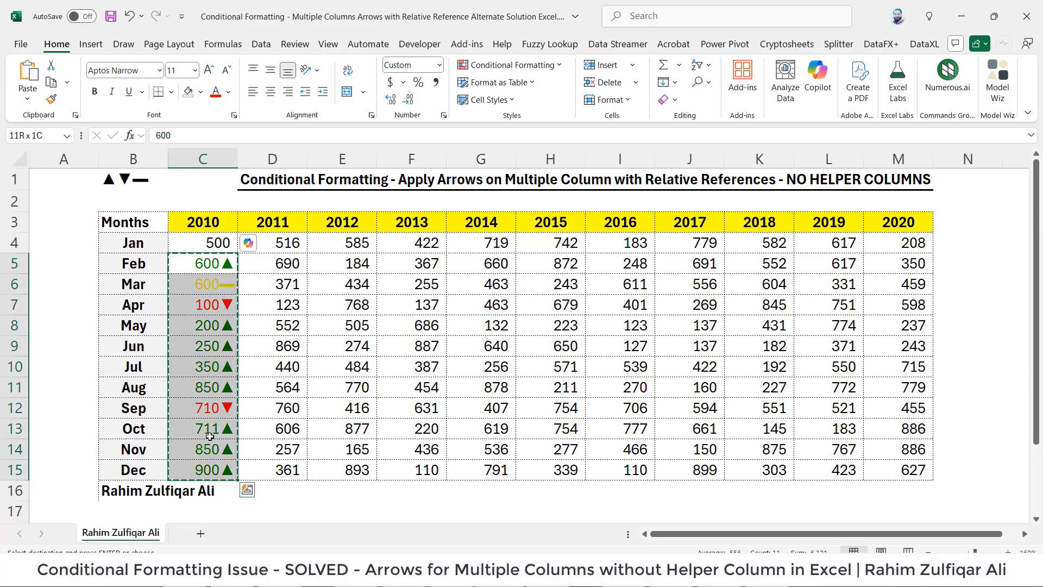
{"action": "key", "text": "Right"}
{"action": "key", "text": "Up"}
{"action": "key", "text": "shift+Right"}
{"action": "key", "text": "shift+Right"}
{"action": "key", "text": "shift+Right"}
{"action": "key", "text": "shift+Right"}
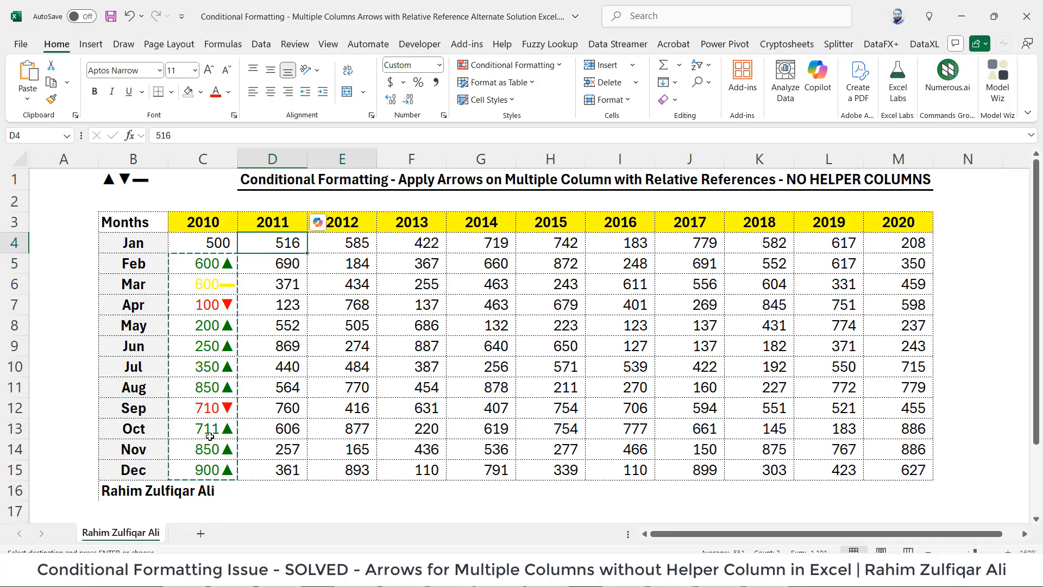
{"action": "key", "text": "Down"}
{"action": "key", "text": "shift+Right"}
{"action": "key", "text": "shift+Right"}
{"action": "key", "text": "shift+Right"}
{"action": "key", "text": "shift+Right"}
{"action": "key", "text": "shift+Right"}
{"action": "key", "text": "shift+Right"}
{"action": "key", "text": "shift+Right"}
{"action": "key", "text": "shift+Right"}
{"action": "key", "text": "shift+Right"}
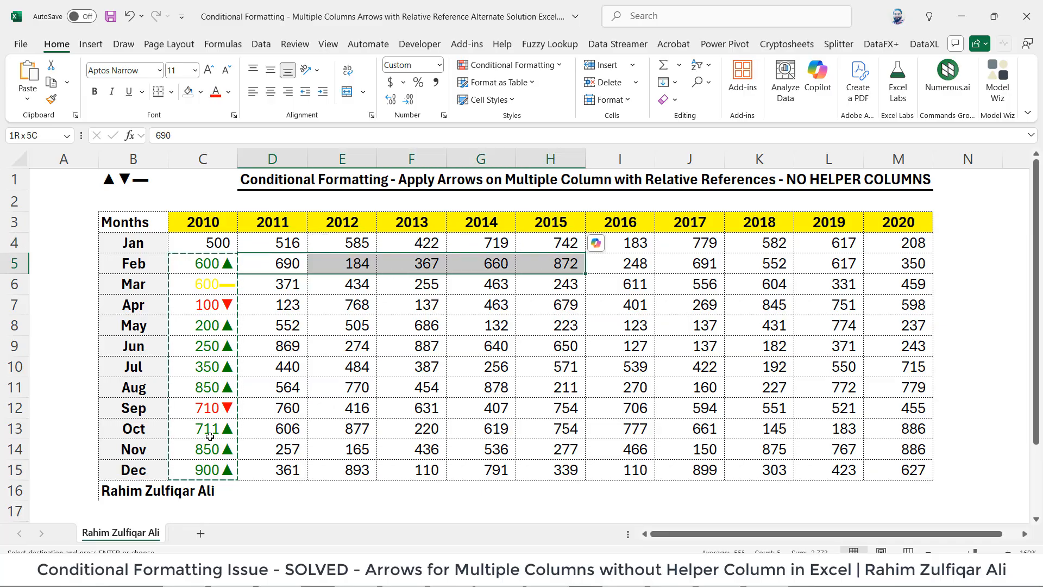
{"action": "key", "text": "shift+Down"}
{"action": "key", "text": "shift+Down"}
{"action": "key", "text": "shift+Down"}
{"action": "key", "text": "shift+Down"}
{"action": "key", "text": "shift+Down"}
{"action": "key", "text": "shift+Down"}
{"action": "key", "text": "shift+Down"}
{"action": "key", "text": "shift+Down"}
{"action": "key", "text": "shift+Down"}
{"action": "key", "text": "shift+Down"}
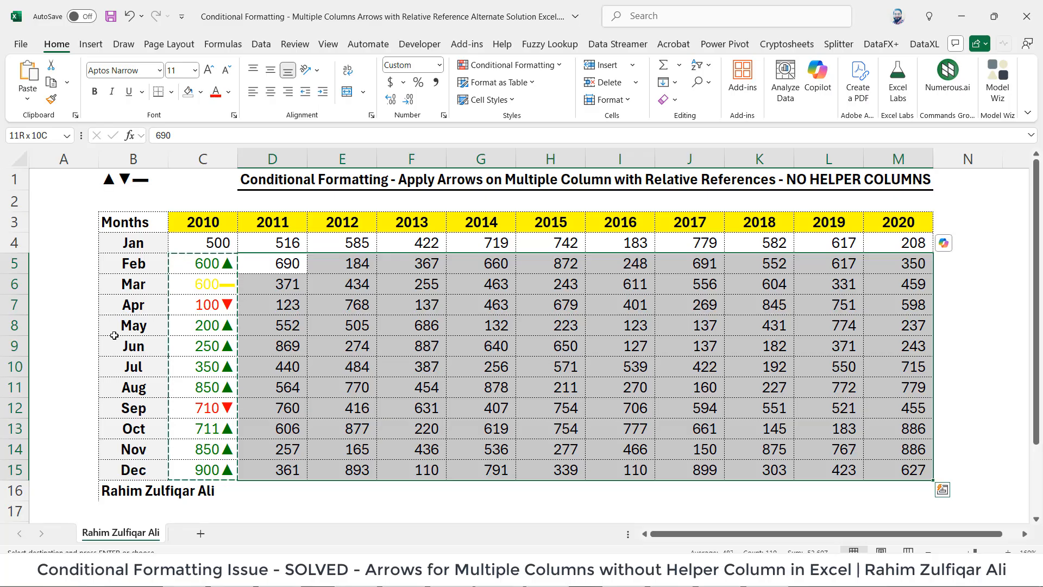
Paste only the formats of the copied 2010 cells onto the selected 2011–2020 values using Paste Special.
{"action": "left_click", "coordinate": [29, 100]}
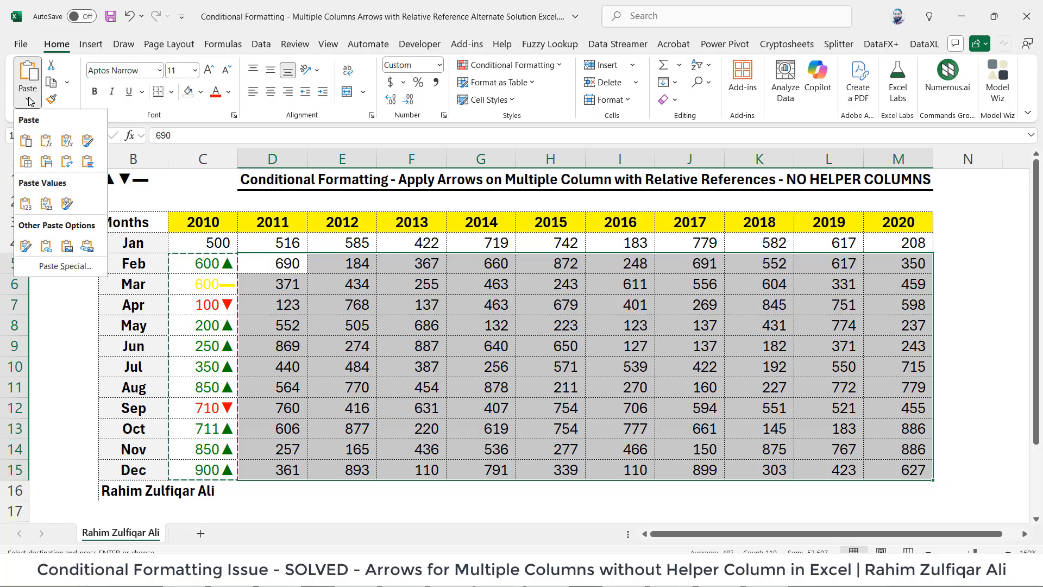
{"action": "left_click", "coordinate": [65, 266]}
{"action": "left_click", "coordinate": [369, 138]}
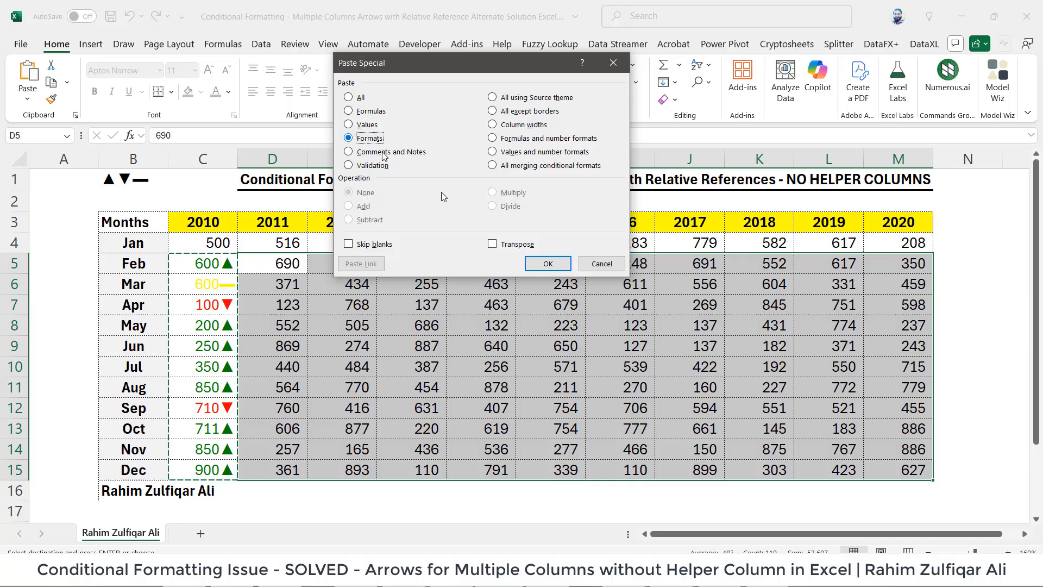
{"action": "left_click", "coordinate": [545, 264]}
Check the arrows and dashes in the 2014, 2015 and 2019 columns against the preceding months' values.
{"action": "left_click", "coordinate": [542, 323]}
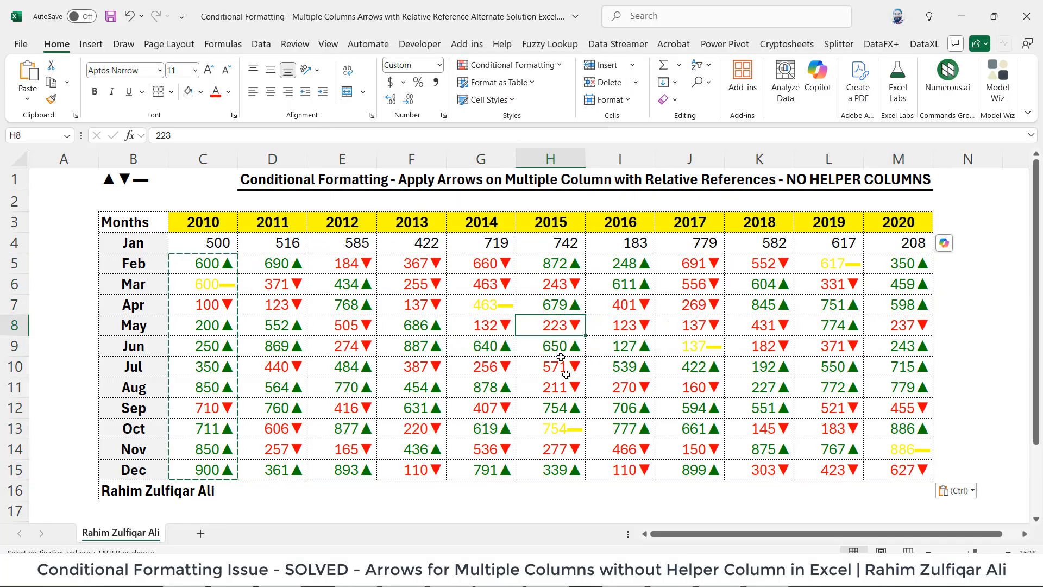
{"action": "left_click", "coordinate": [503, 308]}
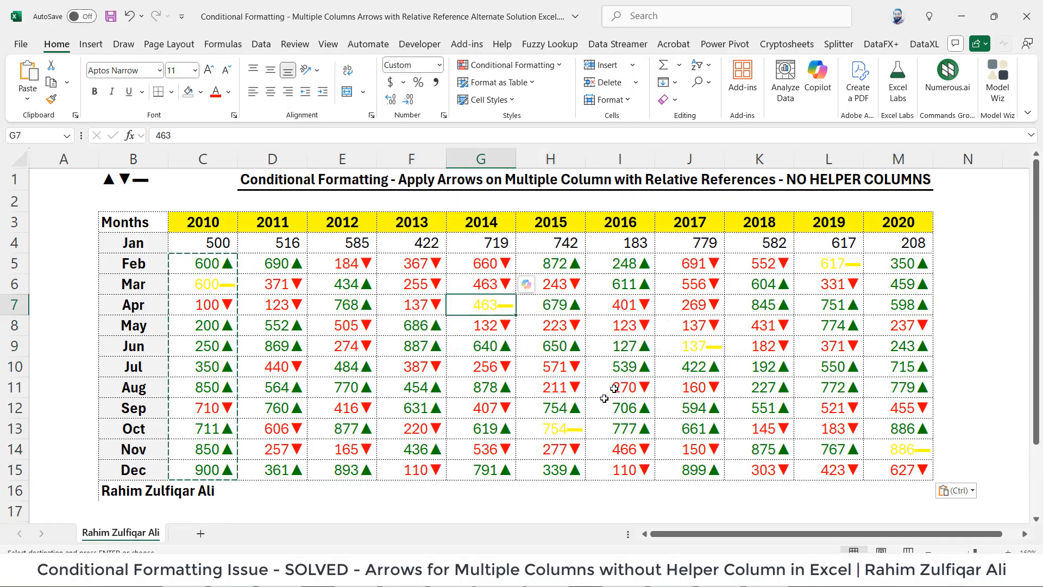
{"action": "left_click", "coordinate": [560, 431]}
{"action": "left_click", "coordinate": [564, 331]}
{"action": "left_click", "coordinate": [840, 298]}
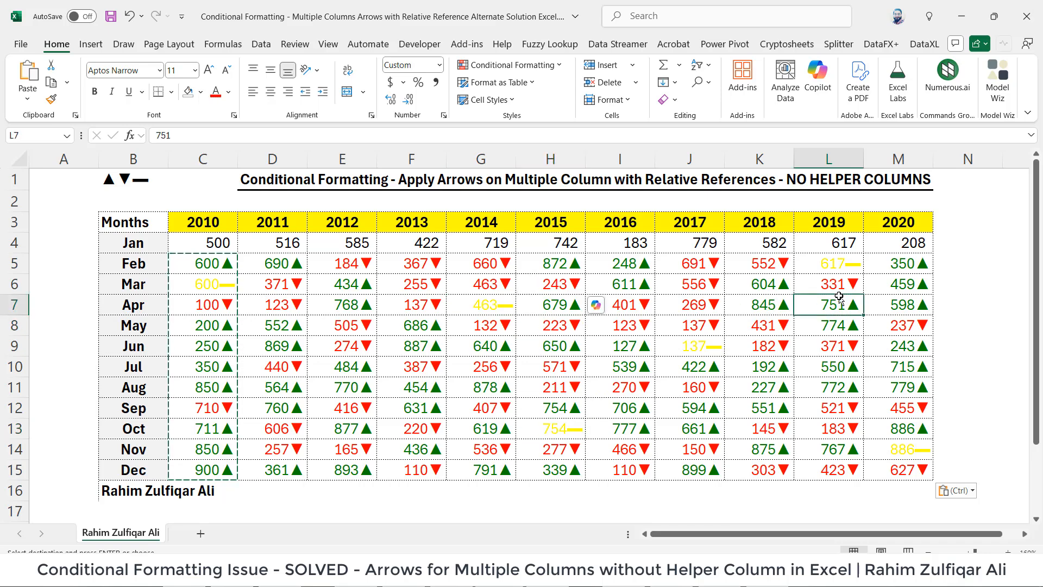
{"action": "left_click", "coordinate": [838, 348]}
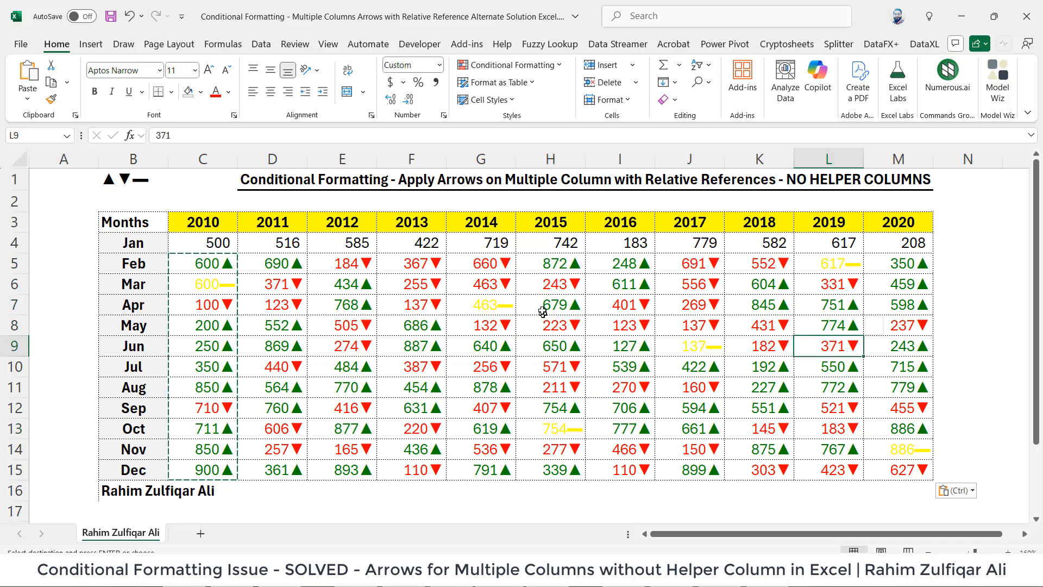